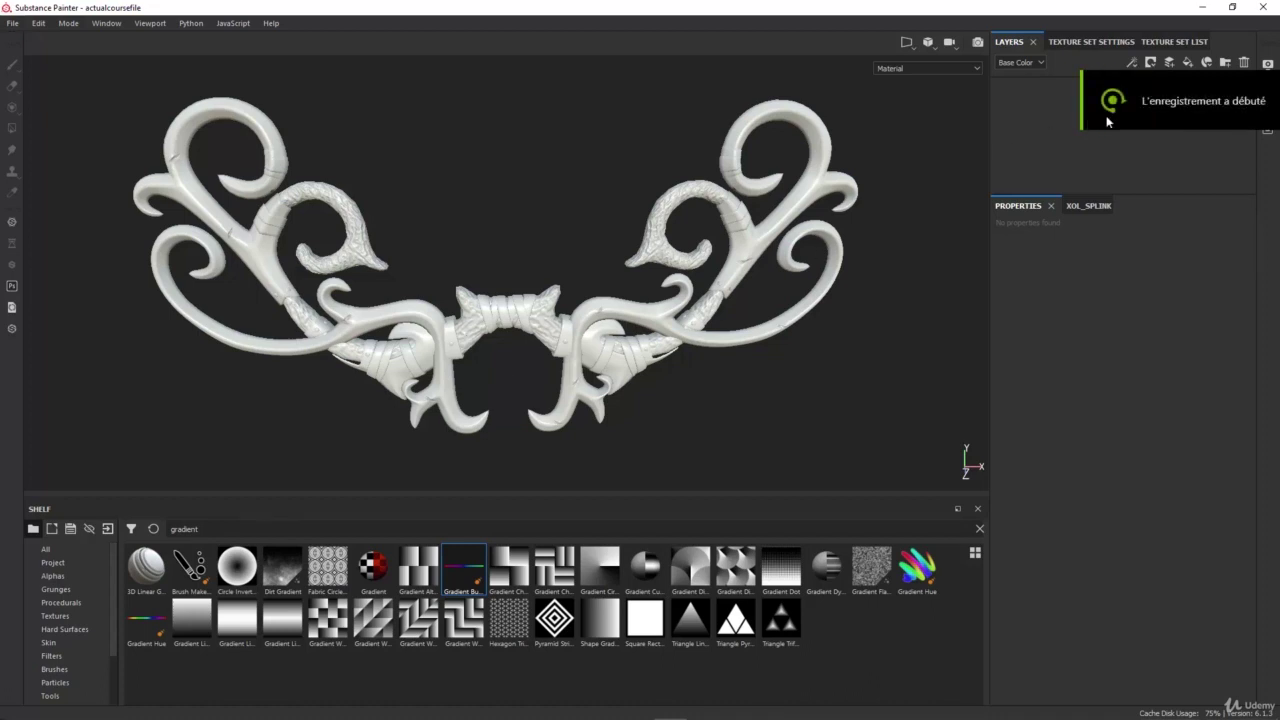
# Step: Add a fill layer and set its base color to a dark, desaturated reddish brown
pyautogui.moveTo(1137, 194); pyautogui.dragTo(1137, 297)
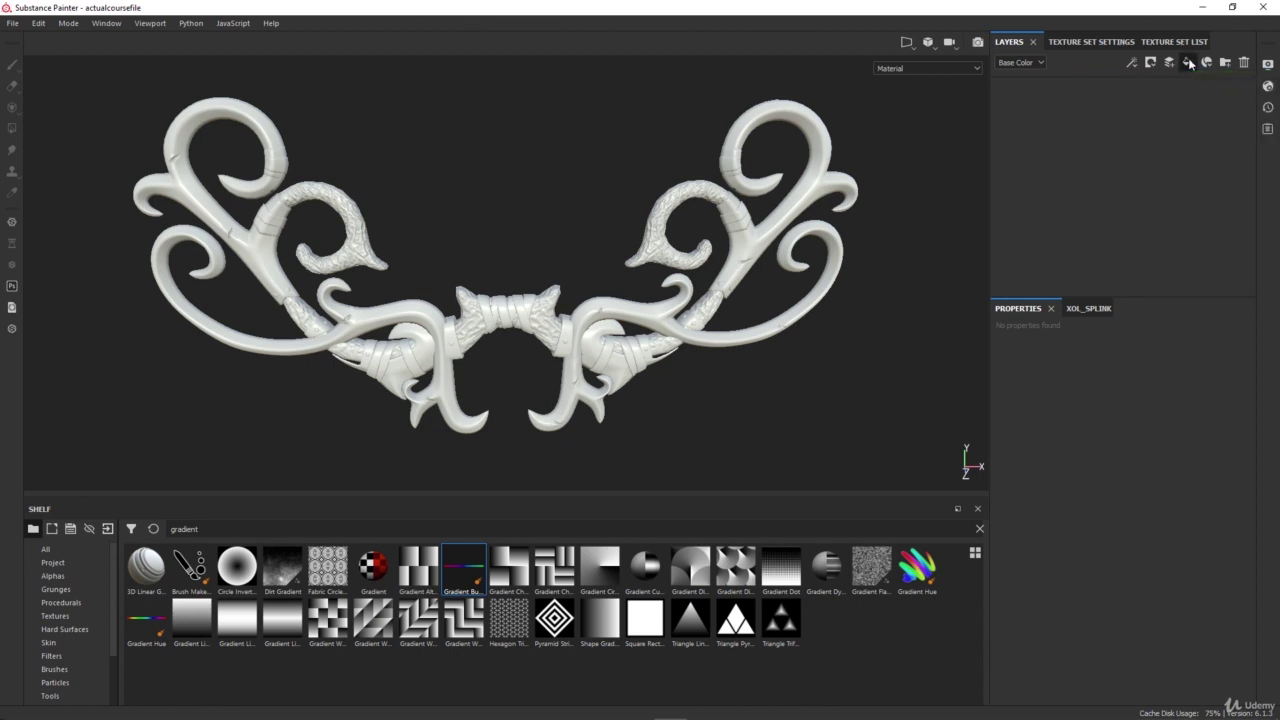
pyautogui.click(1188, 62)
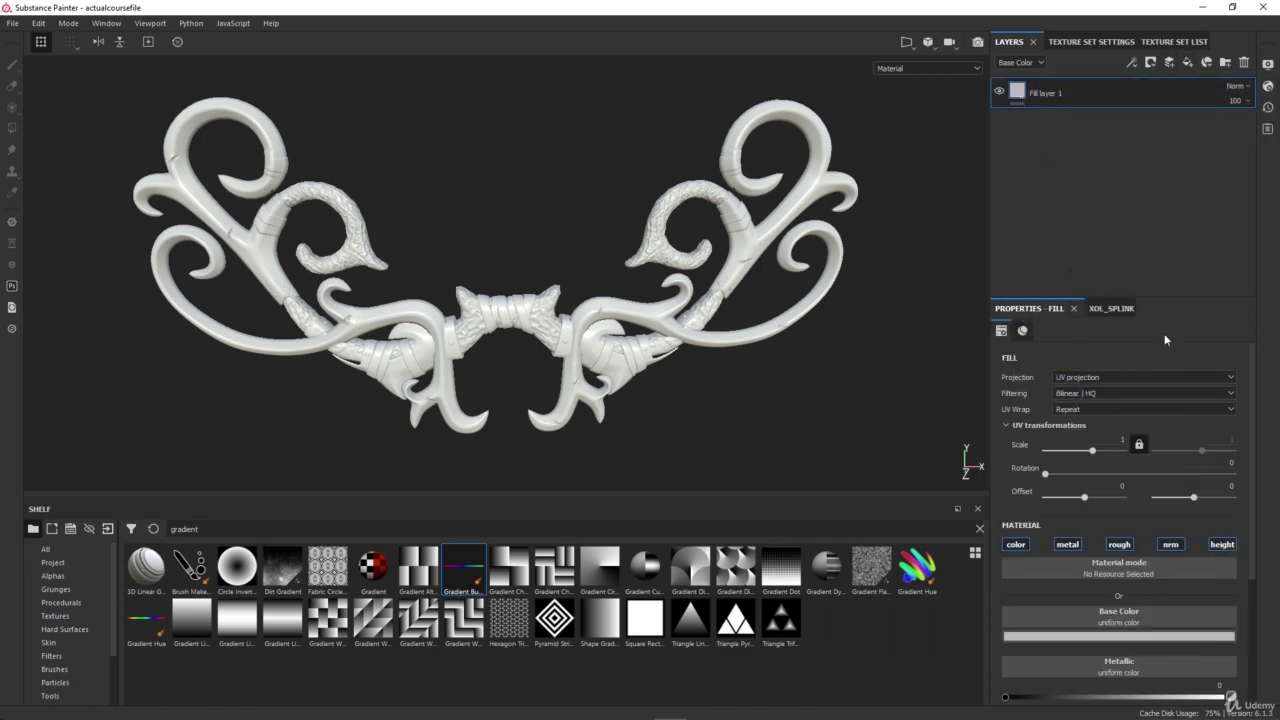
pyautogui.scroll(-5, 1128, 453)
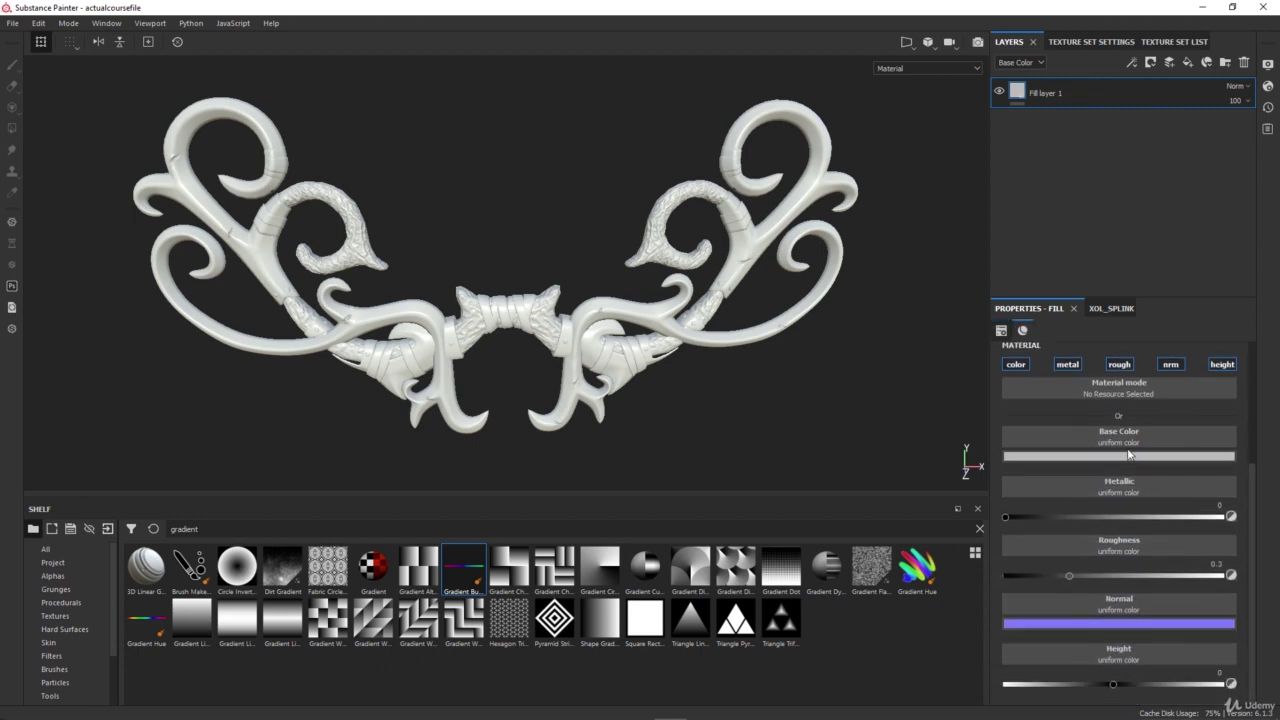
pyautogui.click(1115, 457)
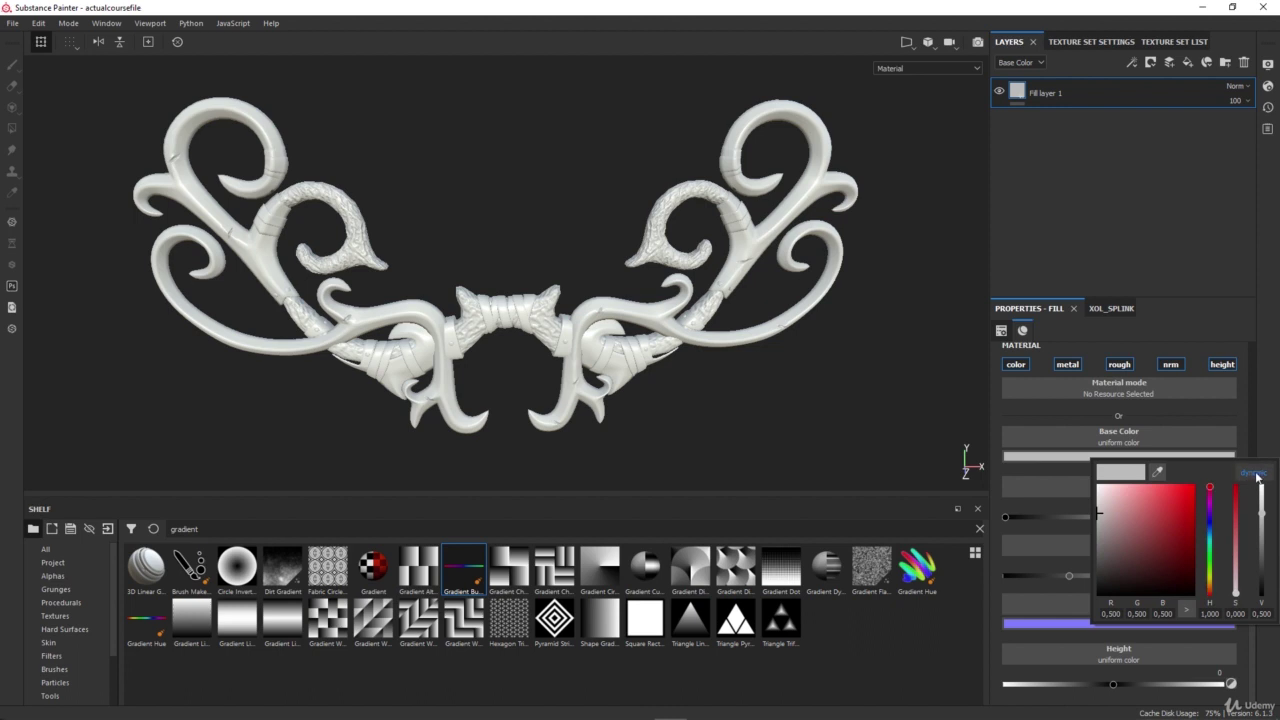
pyautogui.click(1211, 489)
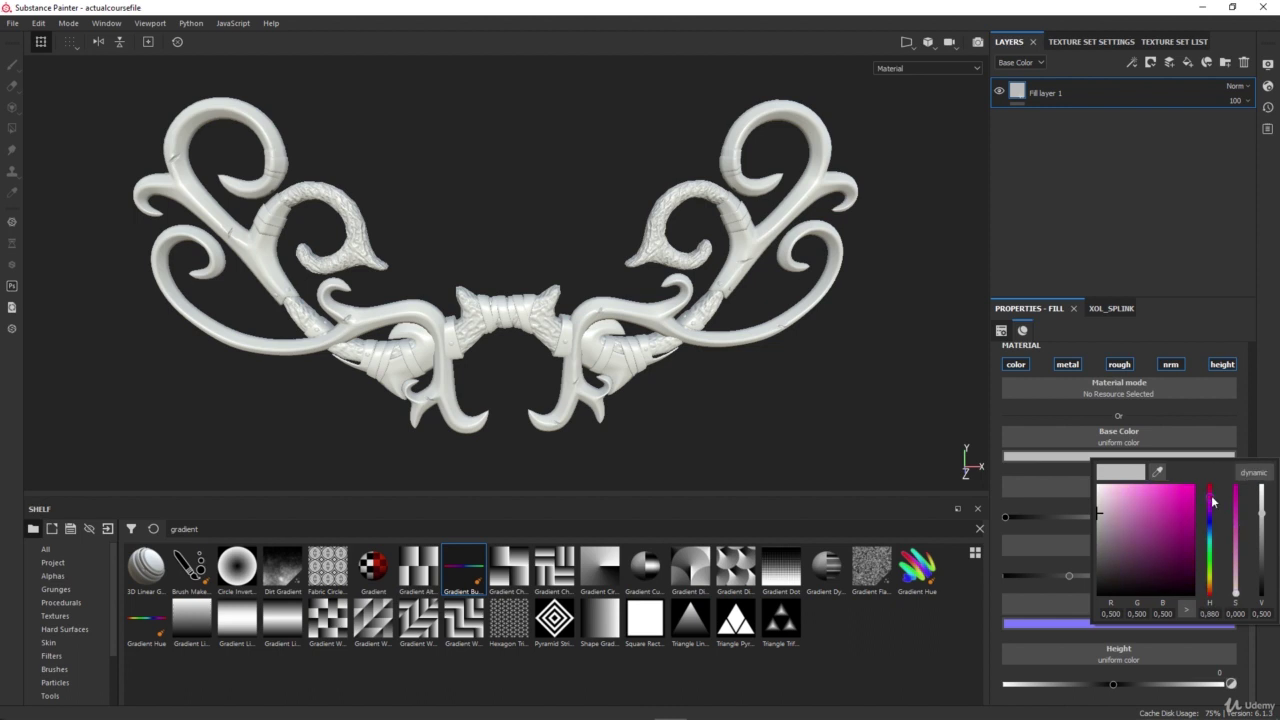
pyautogui.click(1134, 550)
pyautogui.click(1136, 559)
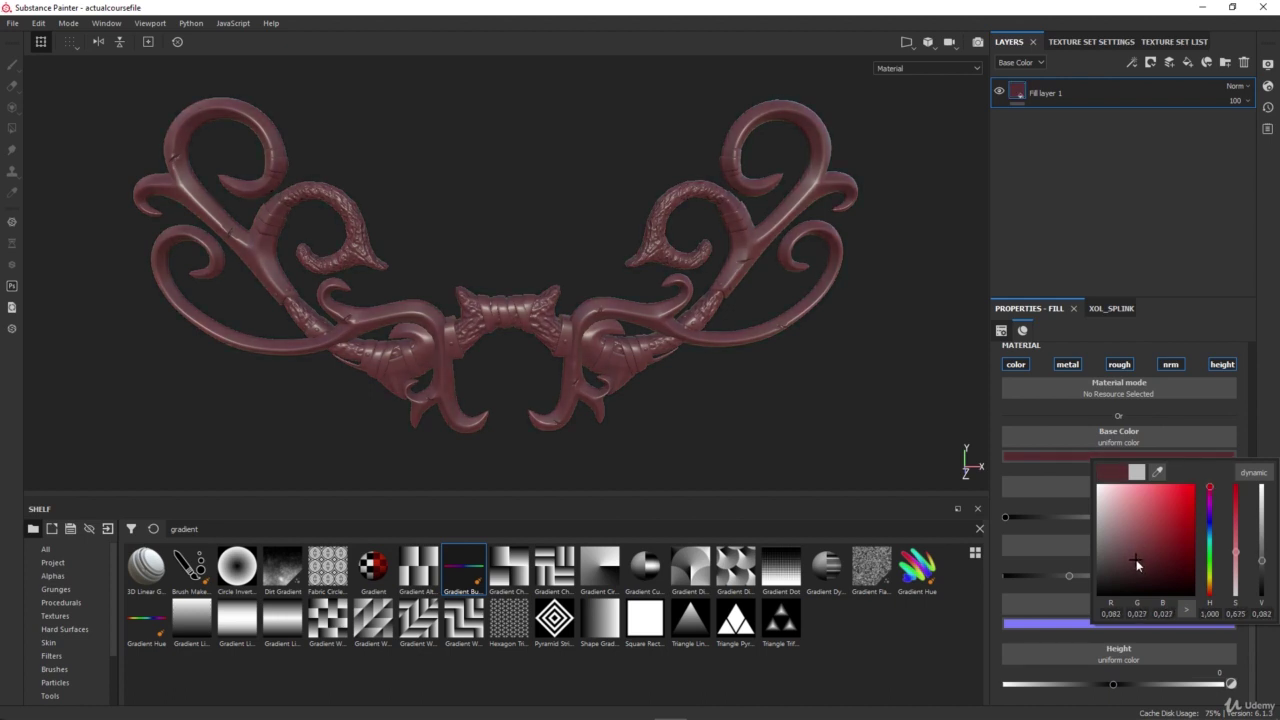
pyautogui.moveTo(1136, 561); pyautogui.dragTo(1136, 562)
pyautogui.click(1139, 566)
pyautogui.moveTo(1131, 565); pyautogui.dragTo(1123, 566)
pyautogui.click(661, 313)
# Step: Add a second fill layer above the brown one and disable its color, metal, rough, nrm and height channels
pyautogui.scroll(4, 325, 267)
pyautogui.keyDown('alt'); pyautogui.moveTo(325, 267); pyautogui.dragTo(400, 285); pyautogui.keyUp('alt')
pyautogui.keyDown('alt'); pyautogui.moveTo(385, 270); pyautogui.dragTo(486, 355, button='middle'); pyautogui.keyUp('alt')
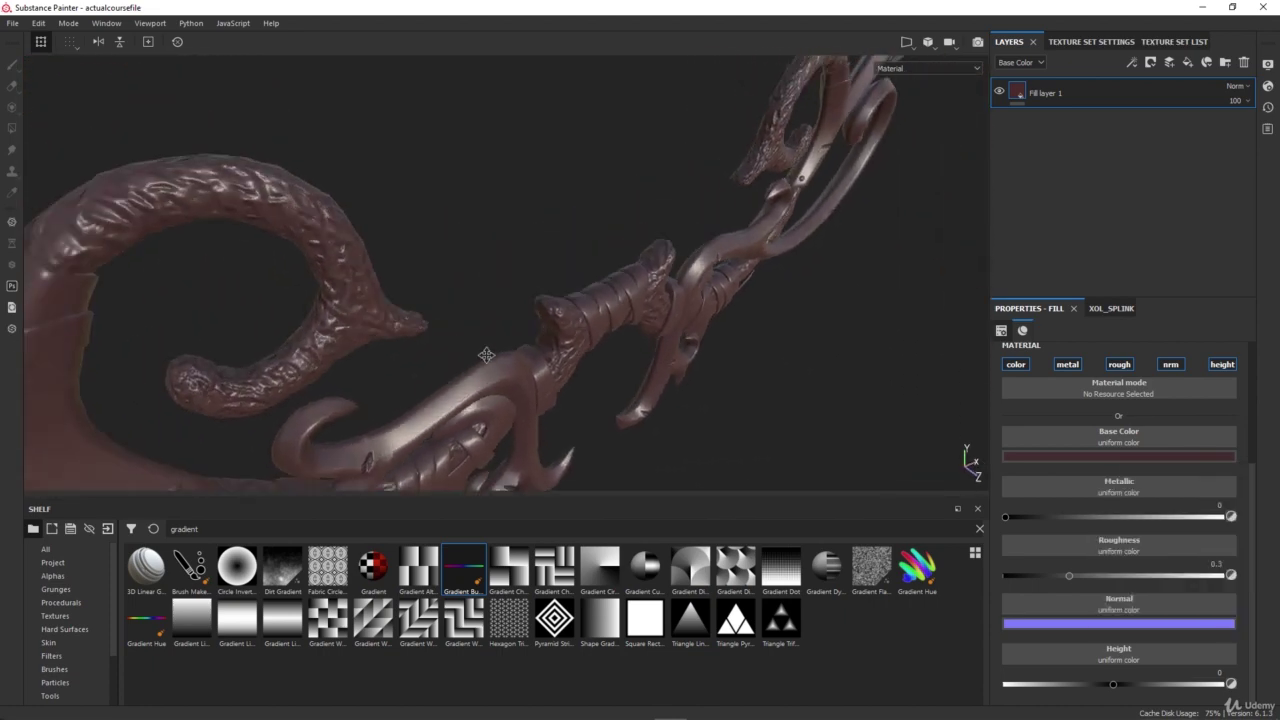
pyautogui.keyDown('alt'); pyautogui.moveTo(486, 355); pyautogui.dragTo(480, 190); pyautogui.keyUp('alt')
pyautogui.scroll(-6, 492, 173)
pyautogui.keyDown('alt'); pyautogui.moveTo(664, 307); pyautogui.dragTo(690, 258); pyautogui.keyUp('alt')
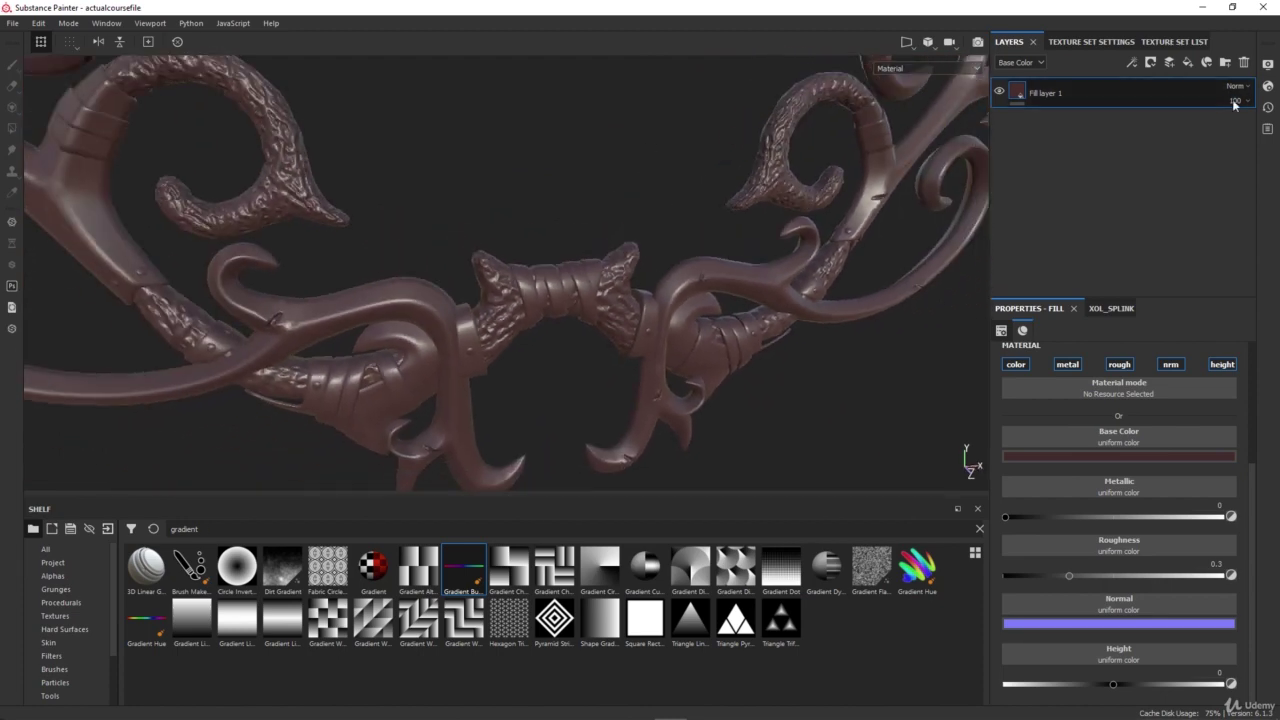
pyautogui.click(1188, 62)
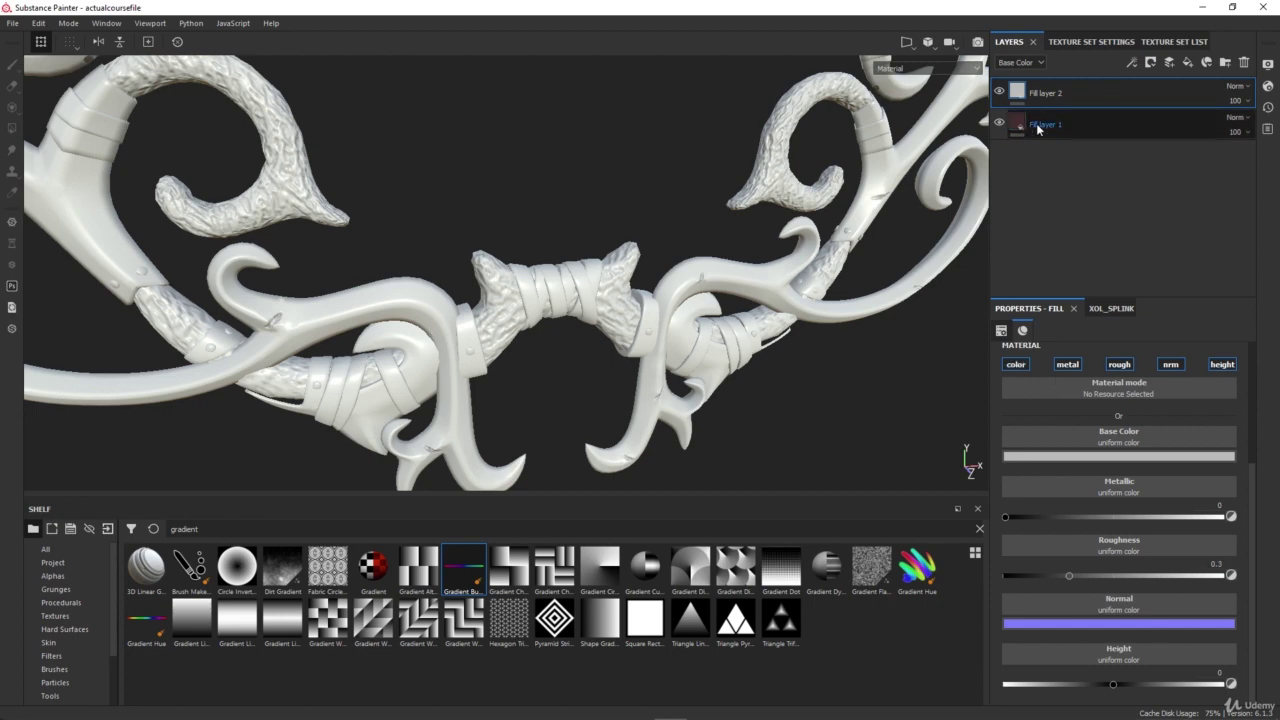
pyautogui.click(1016, 364)
pyautogui.click(1068, 364)
pyautogui.click(1119, 364)
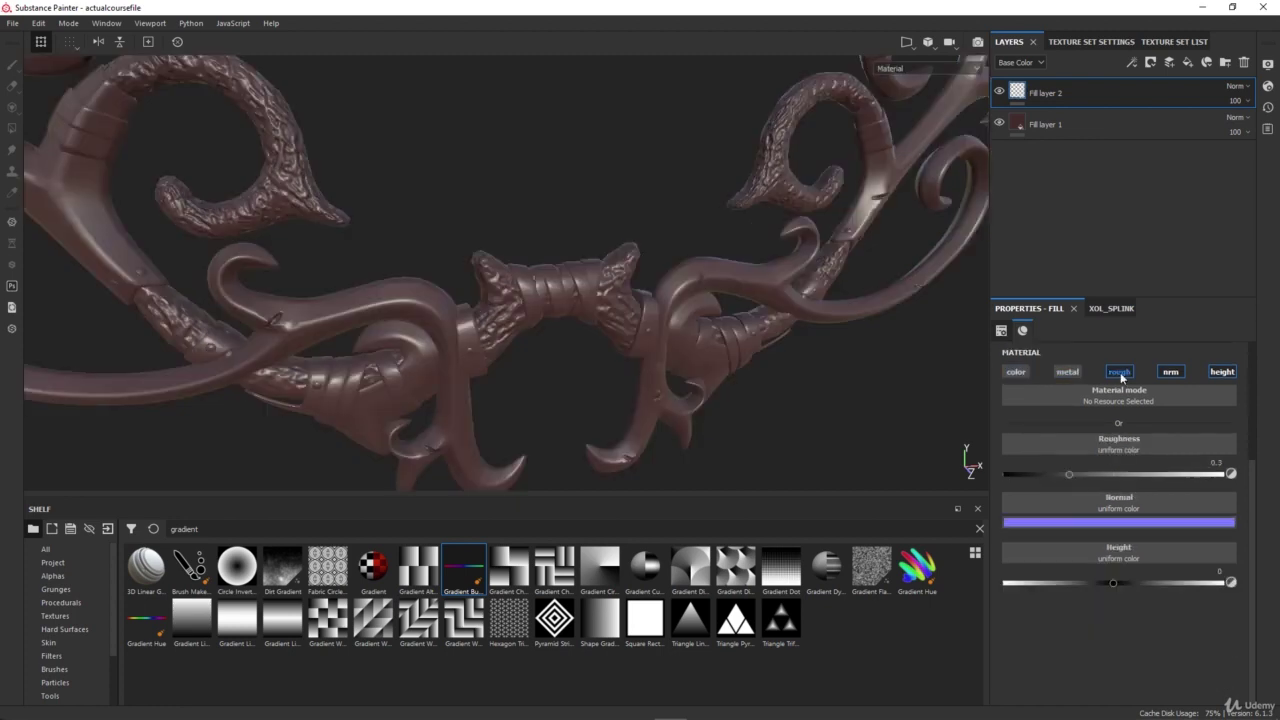
pyautogui.click(1169, 372)
pyautogui.click(1223, 372)
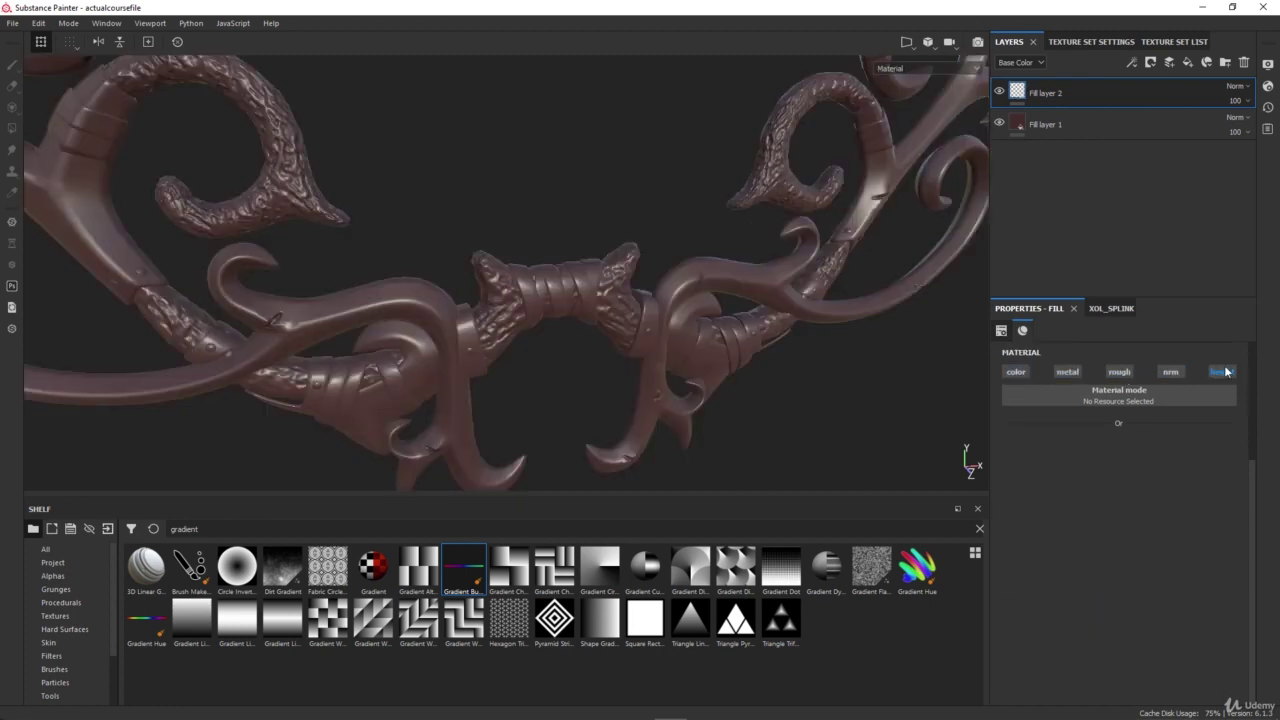
pyautogui.scroll(3, 1150, 425)
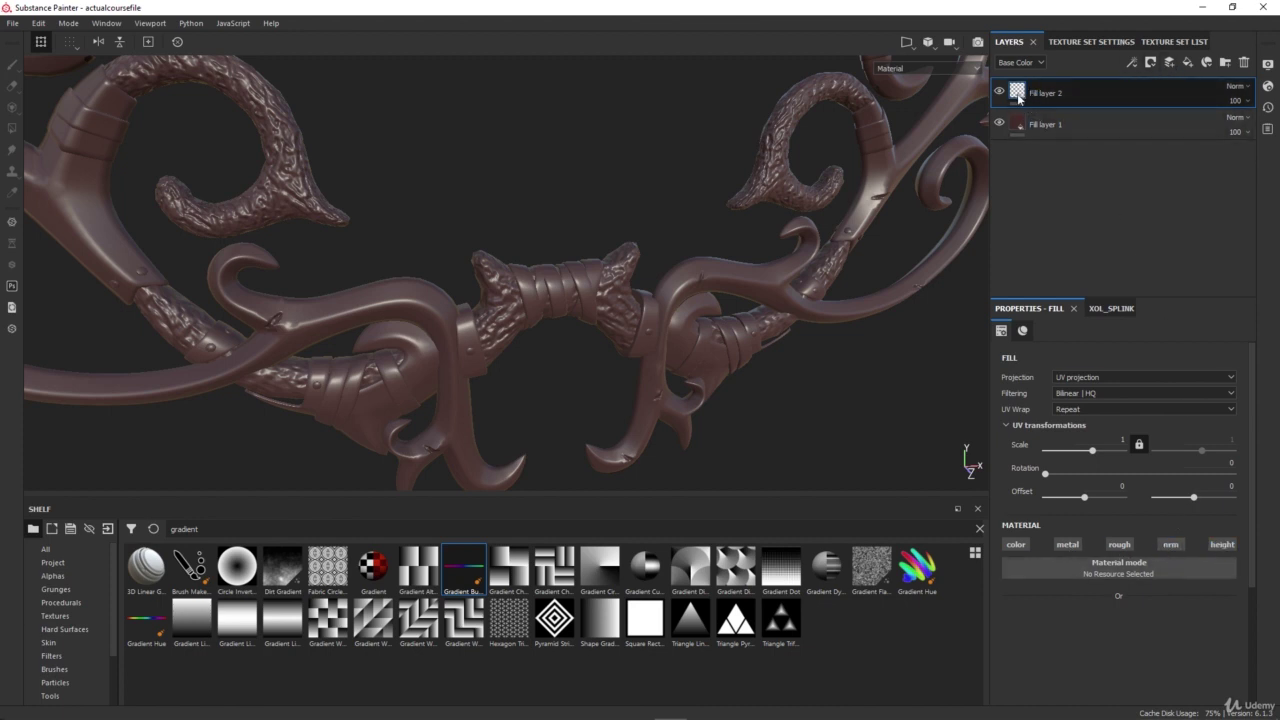
# Step: Add a Contrast Luminosity filter to Fill layer 2
pyautogui.click(1134, 64)
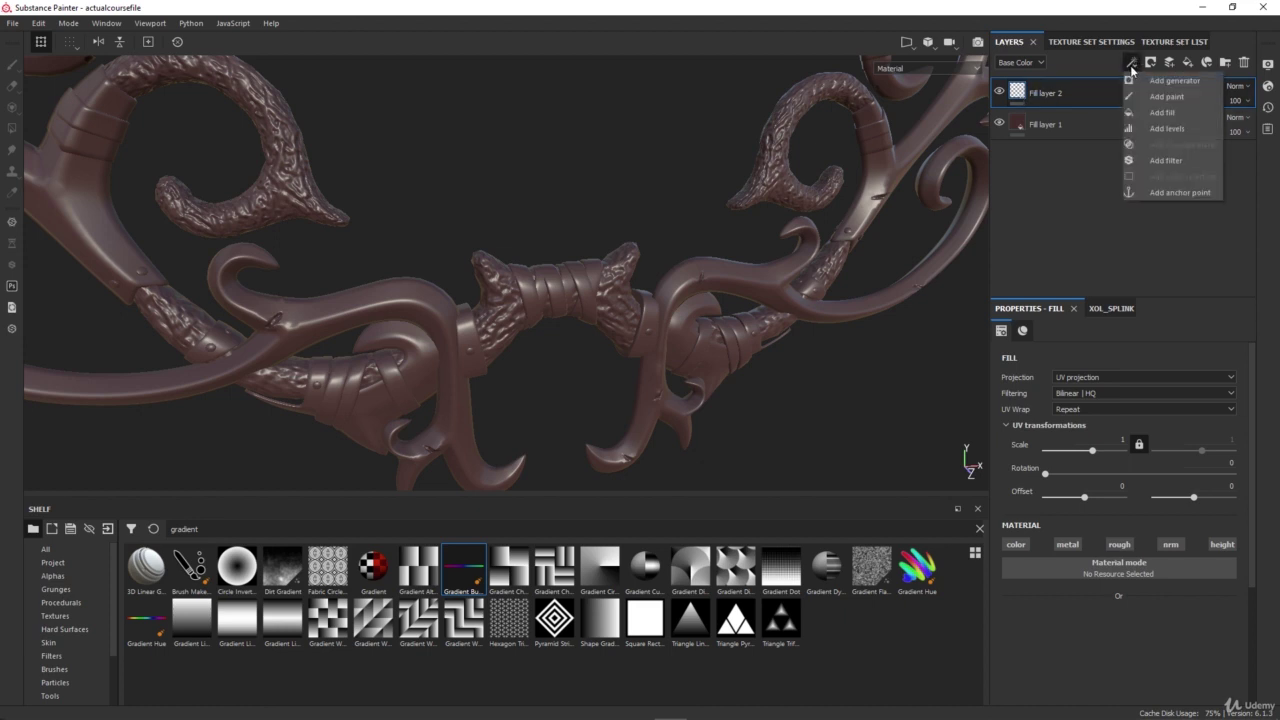
pyautogui.click(1154, 160)
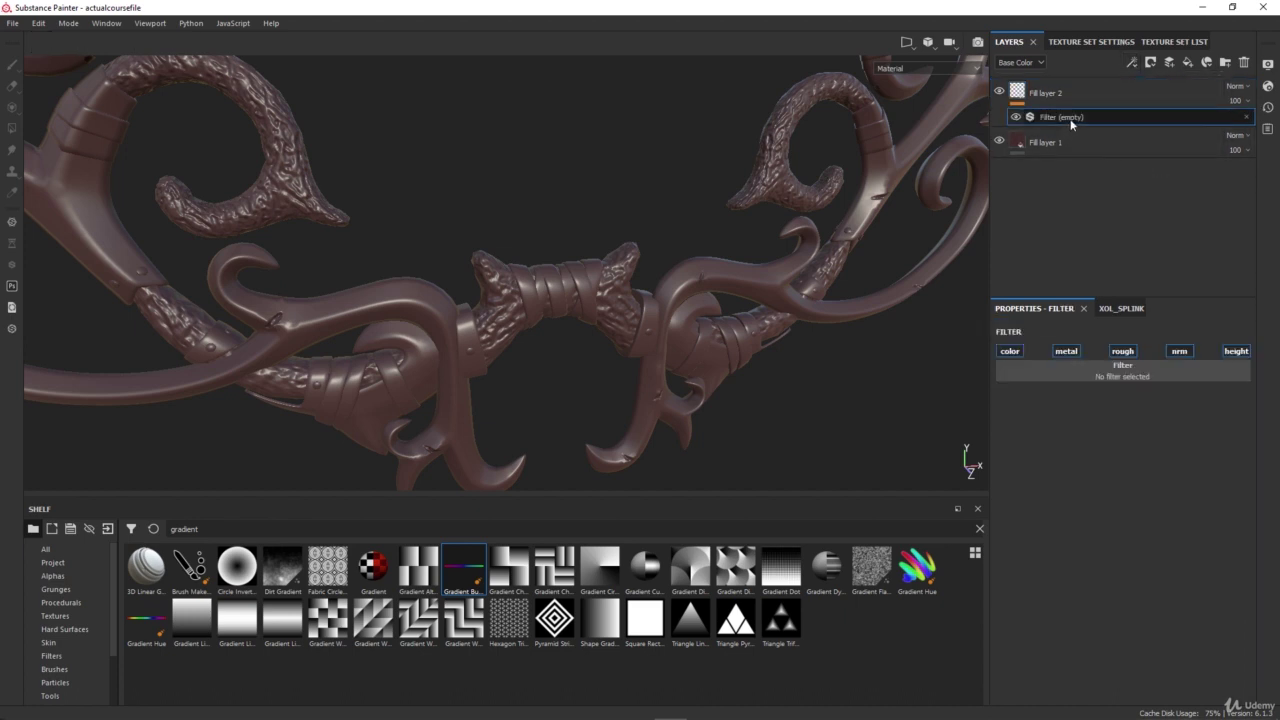
pyautogui.click(1066, 368)
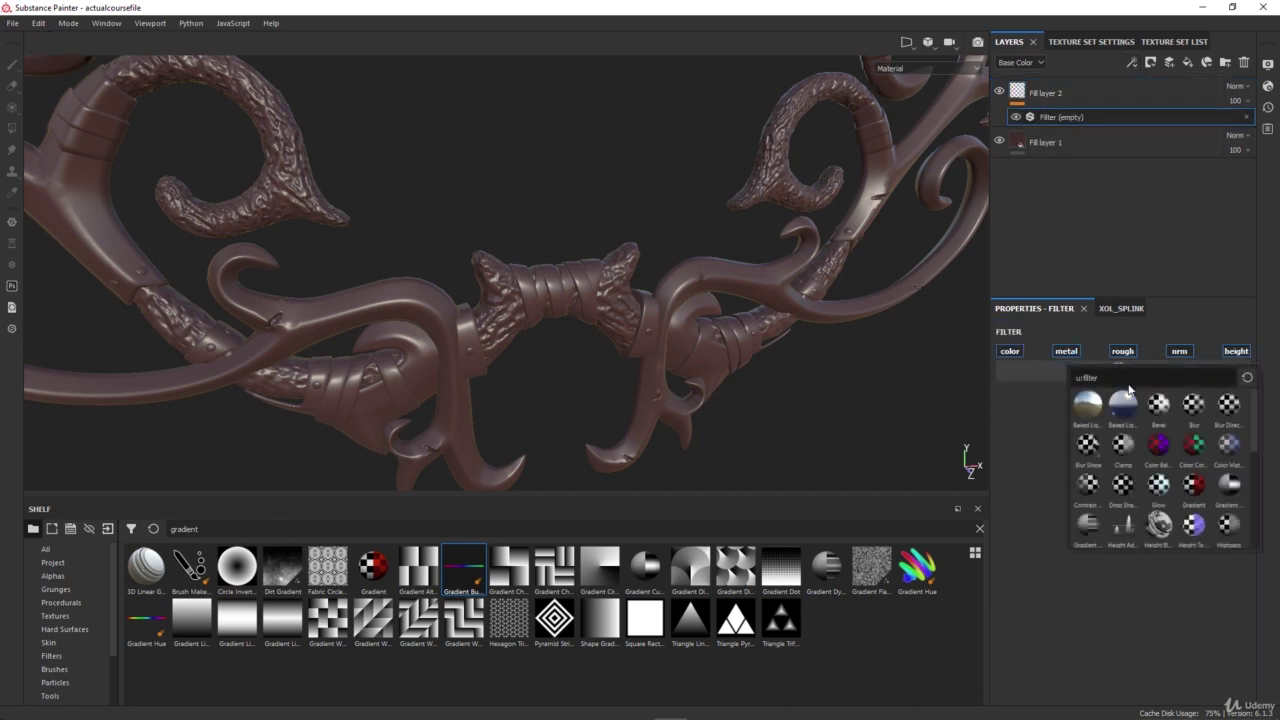
pyautogui.write('contra')
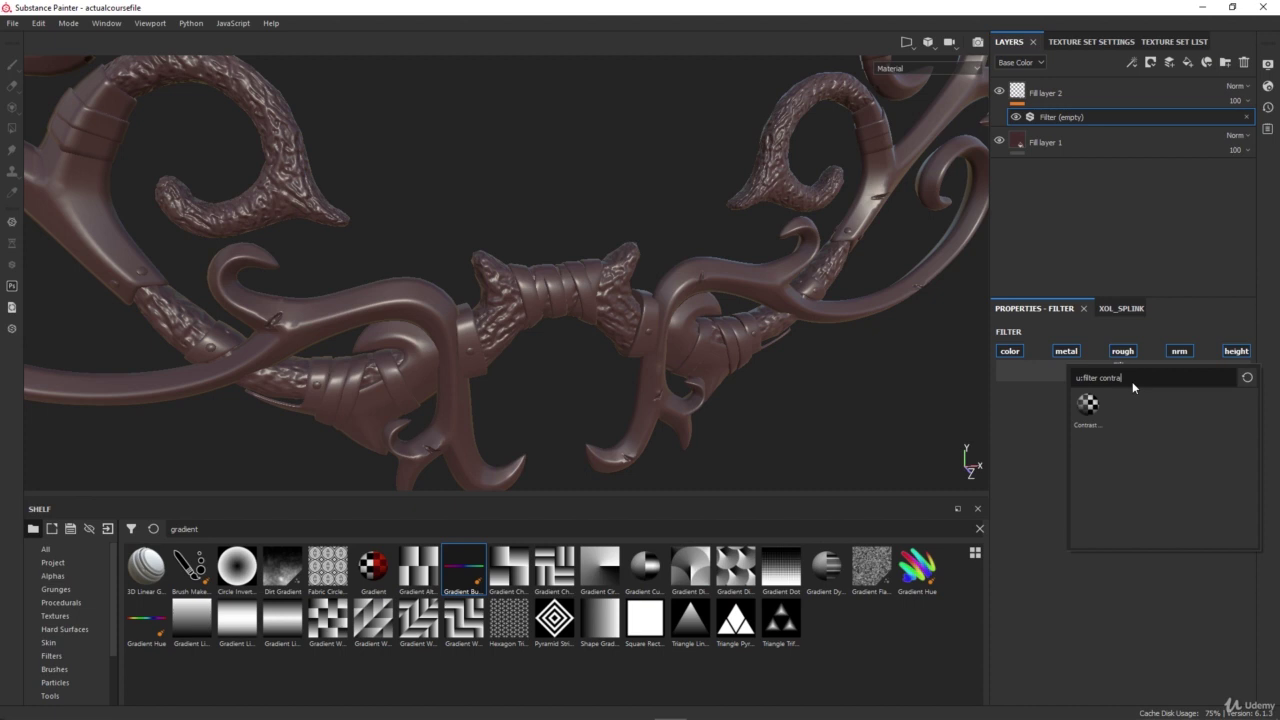
pyautogui.click(1085, 420)
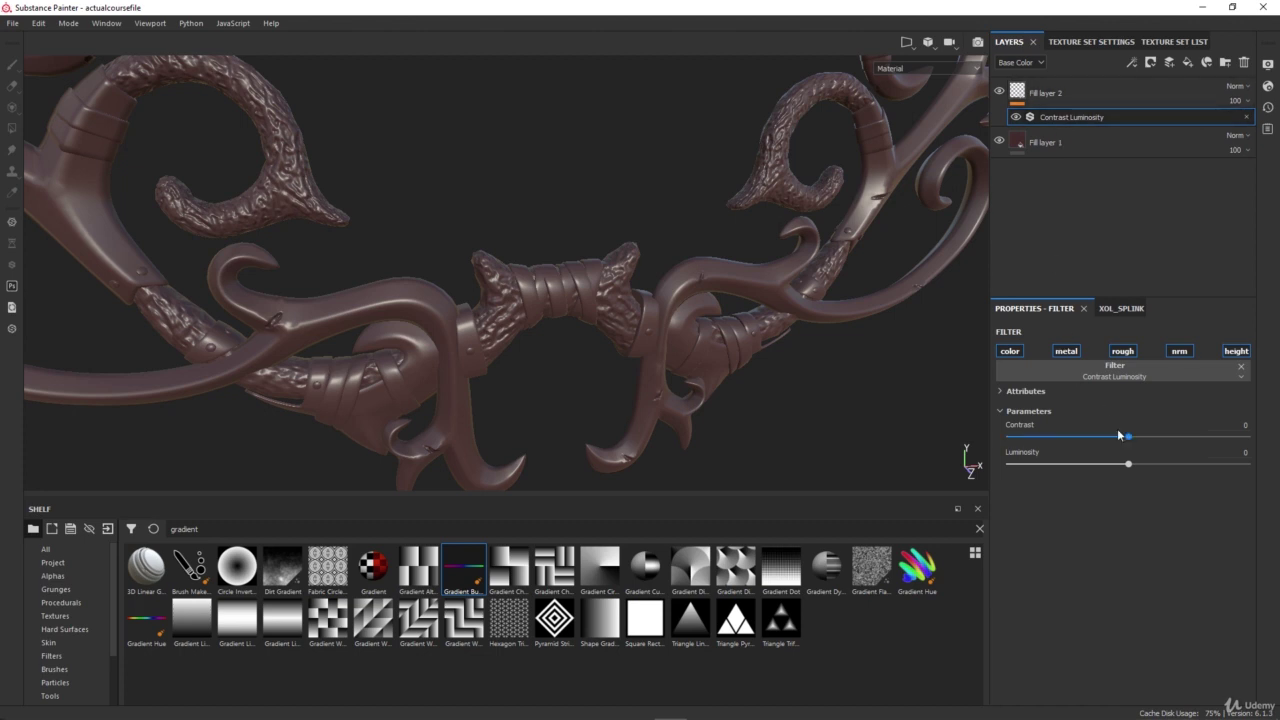
# Step: Raise the Contrast Luminosity filter's luminosity to about 0.39 and inspect the effect on the model
pyautogui.moveTo(1130, 462); pyautogui.dragTo(1174, 464)
pyautogui.keyDown('alt'); pyautogui.moveTo(540, 250); pyautogui.dragTo(502, 245); pyautogui.keyUp('alt')
pyautogui.keyDown('alt'); pyautogui.moveTo(502, 245); pyautogui.dragTo(506, 166, button='right'); pyautogui.keyUp('alt')
pyautogui.keyDown('alt'); pyautogui.moveTo(554, 213); pyautogui.dragTo(551, 257, button='middle'); pyautogui.keyUp('alt')
pyautogui.keyDown('alt'); pyautogui.moveTo(551, 257); pyautogui.dragTo(556, 292, button='right'); pyautogui.keyUp('alt')
pyautogui.keyDown('alt'); pyautogui.moveTo(556, 292); pyautogui.dragTo(558, 254, button='middle'); pyautogui.keyUp('alt')
pyautogui.scroll(3, 558, 254)
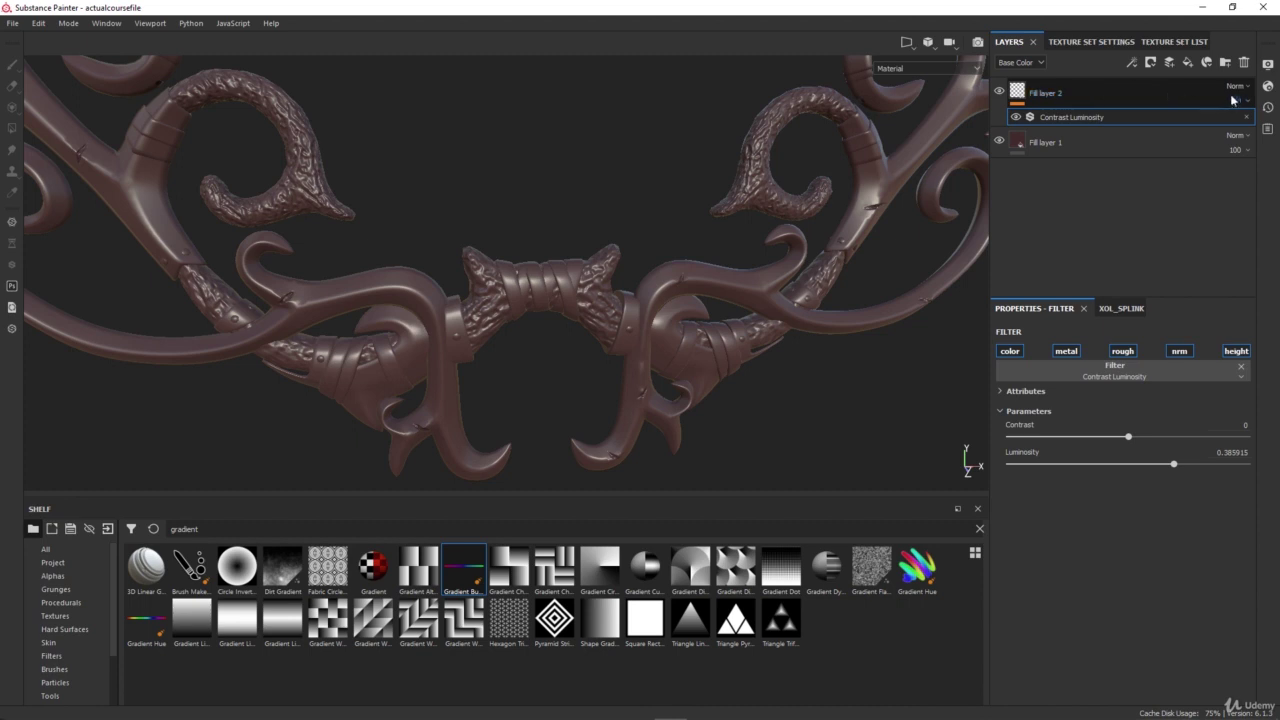
# Step: Set Fill layer 2's base color blending mode to Passthrough and lower the filter's luminosity to about -0.19
pyautogui.click(1238, 87)
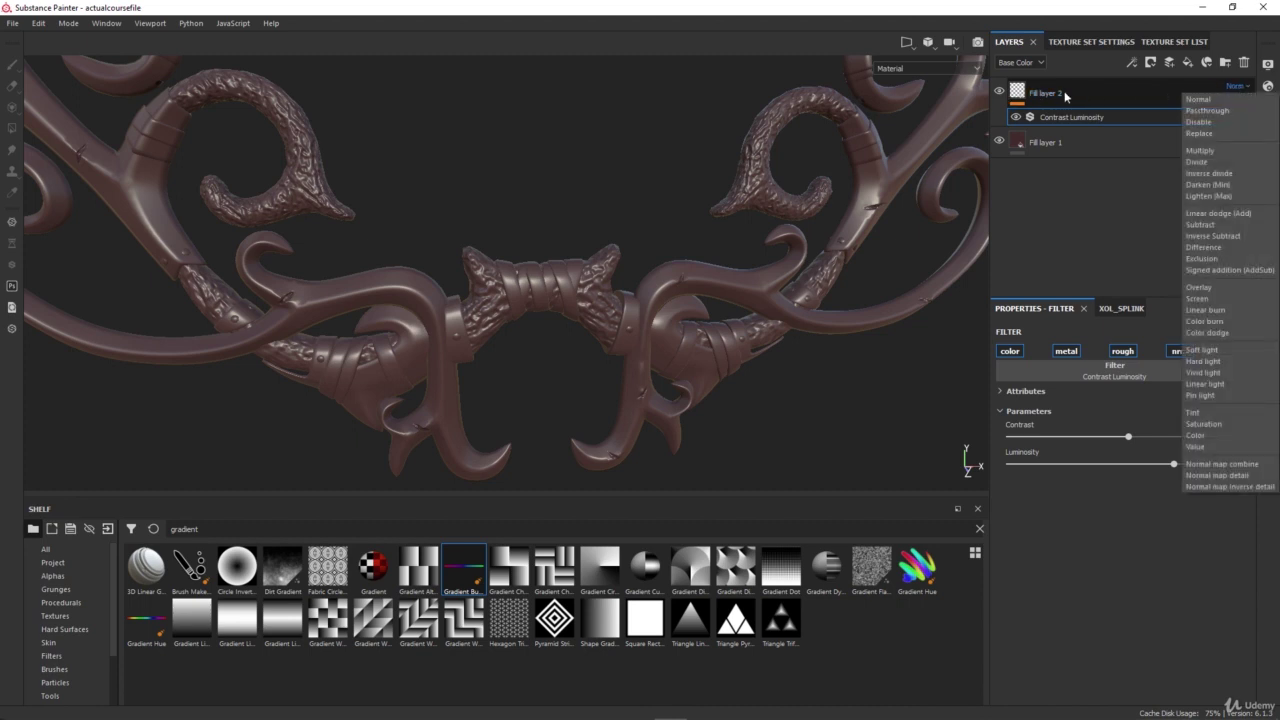
pyautogui.click(1217, 100)
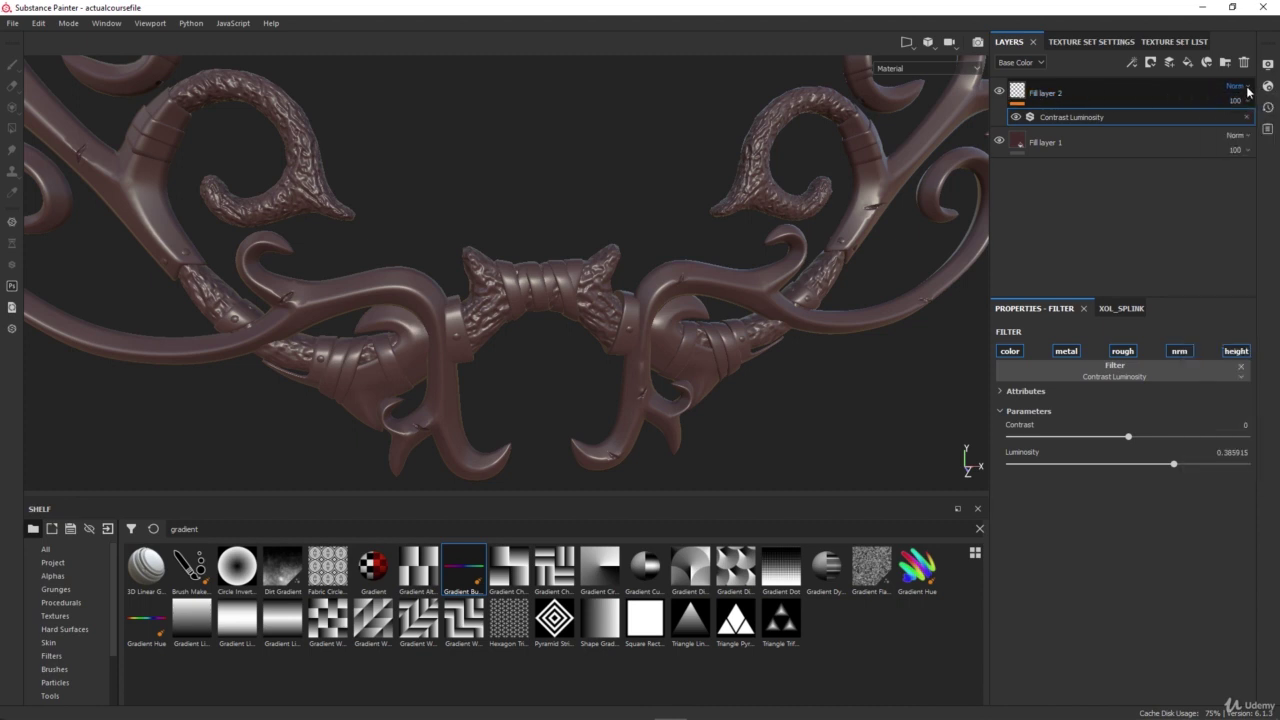
pyautogui.click(1245, 89)
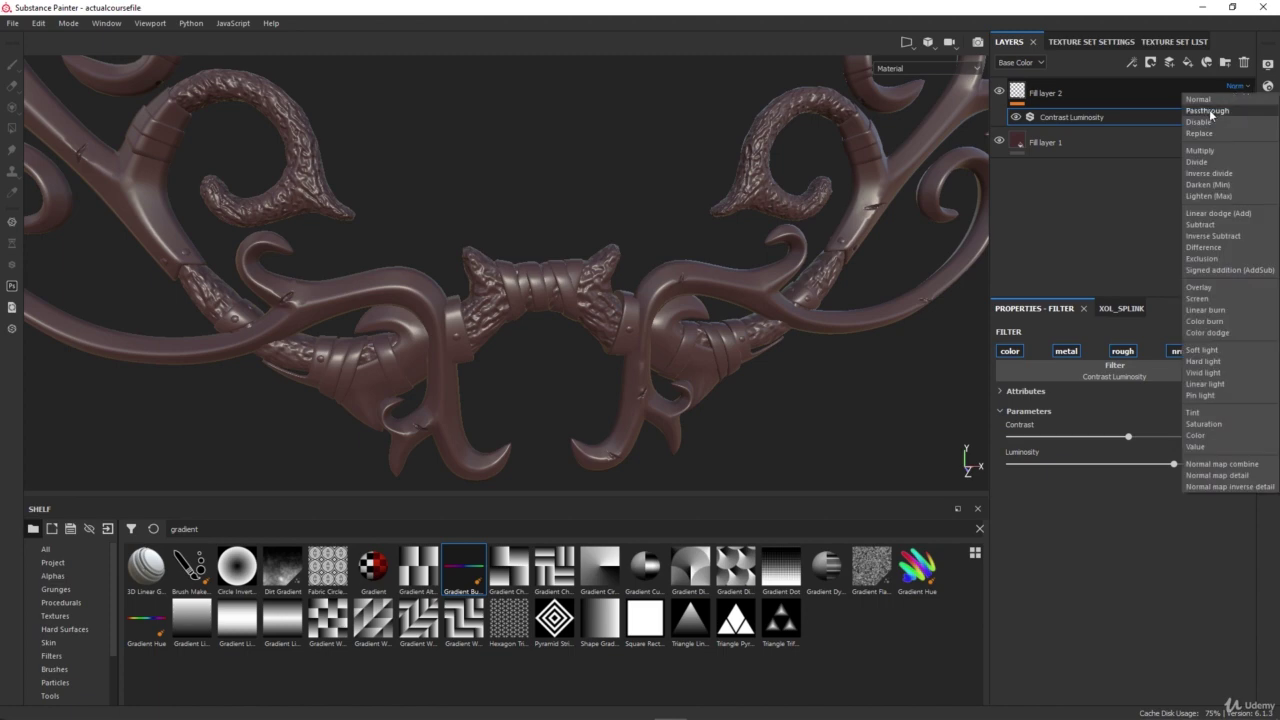
pyautogui.click(1209, 109)
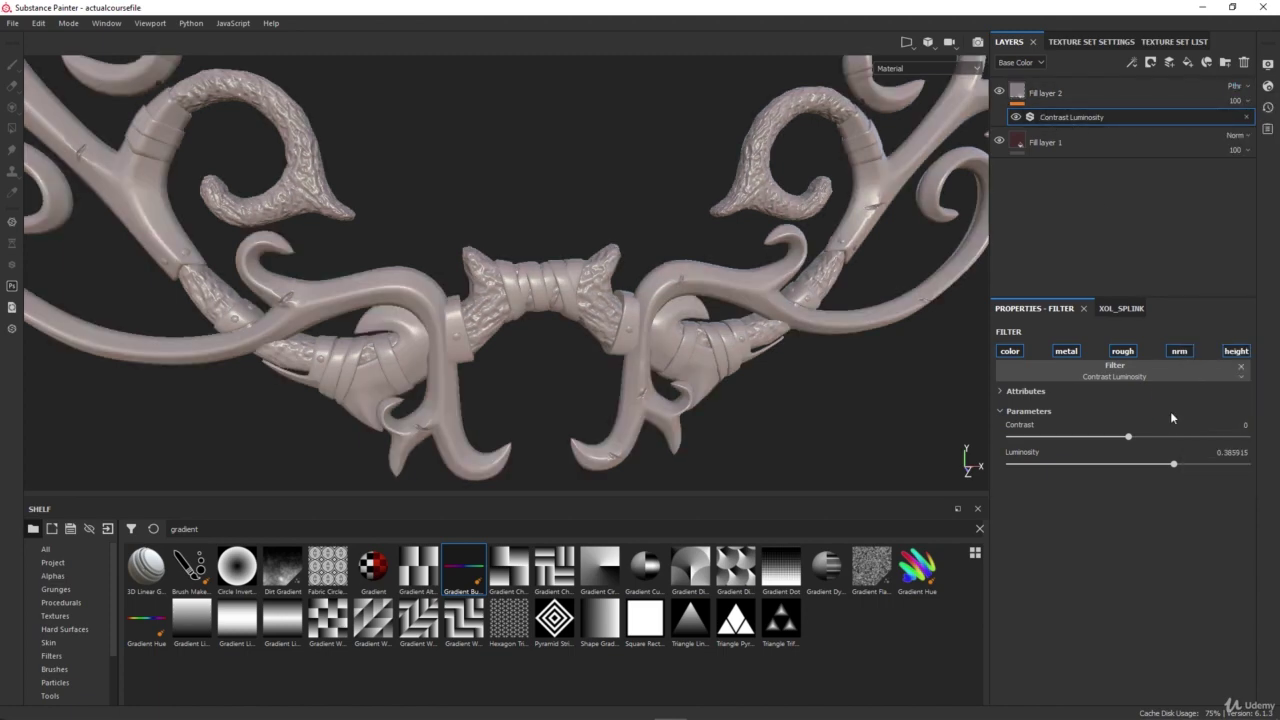
pyautogui.moveTo(1173, 464); pyautogui.dragTo(1105, 473)
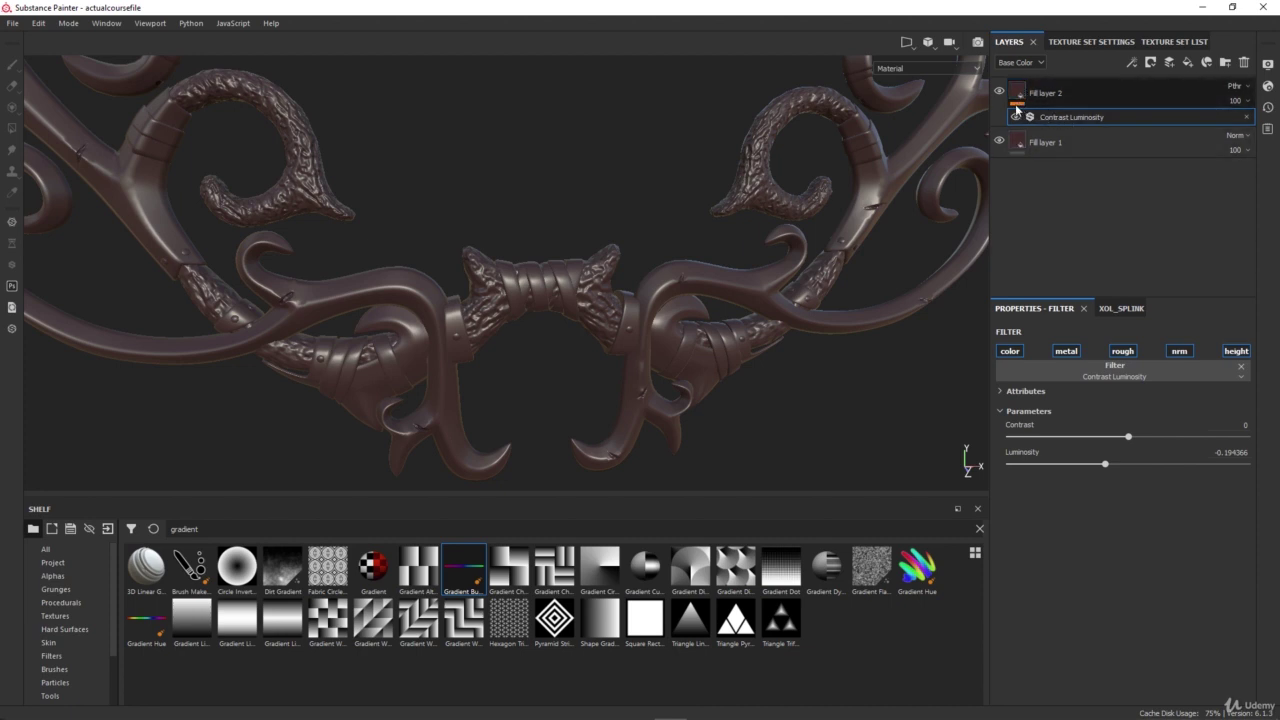
pyautogui.click(1067, 140)
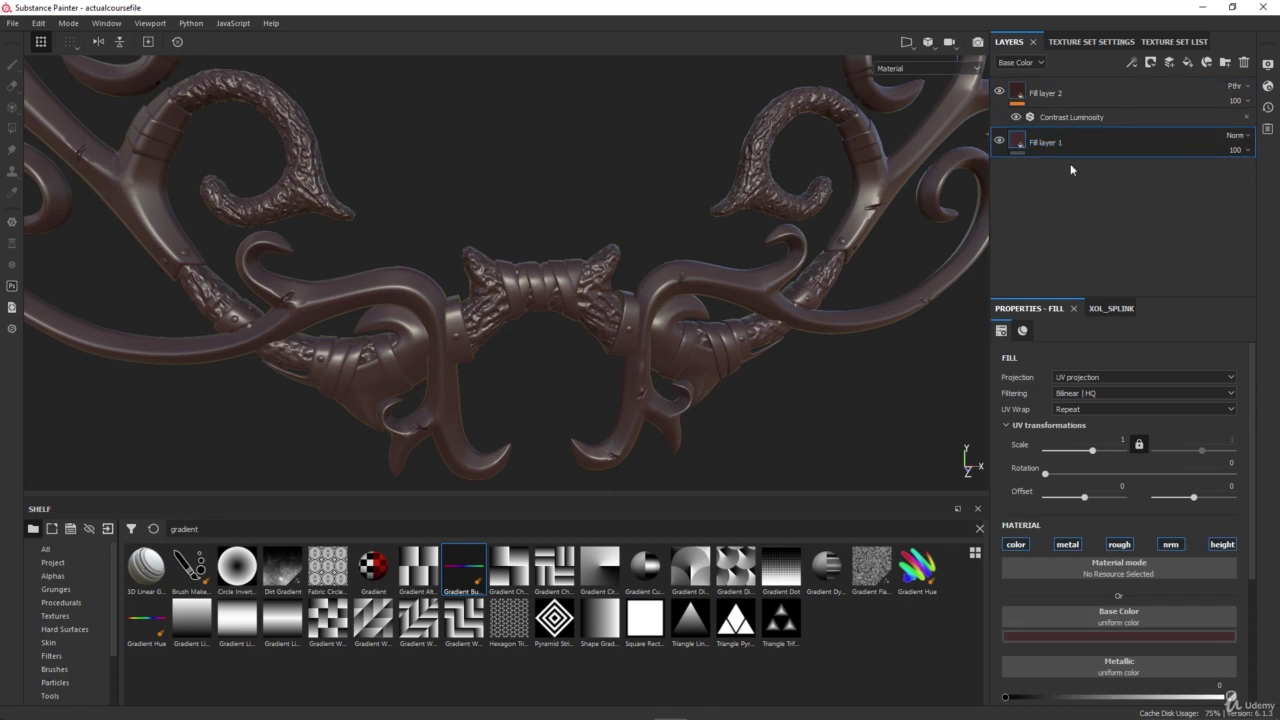
pyautogui.click(1056, 102)
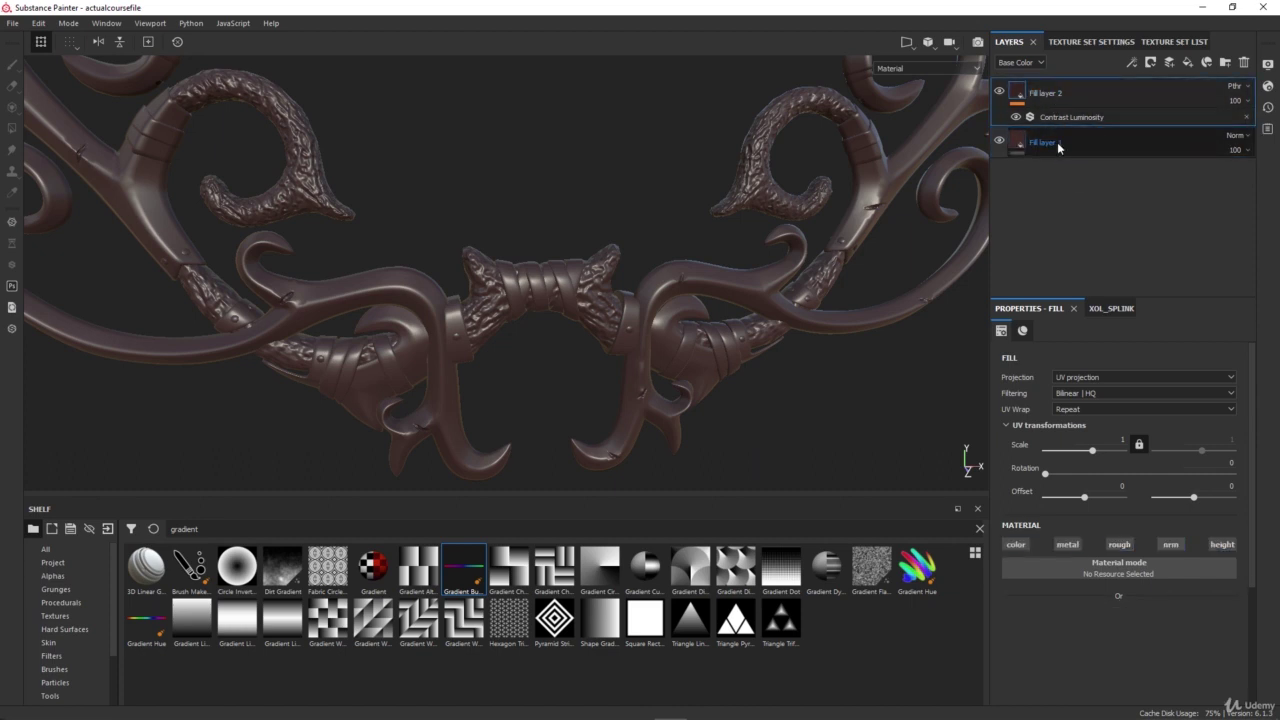
pyautogui.click(1057, 143)
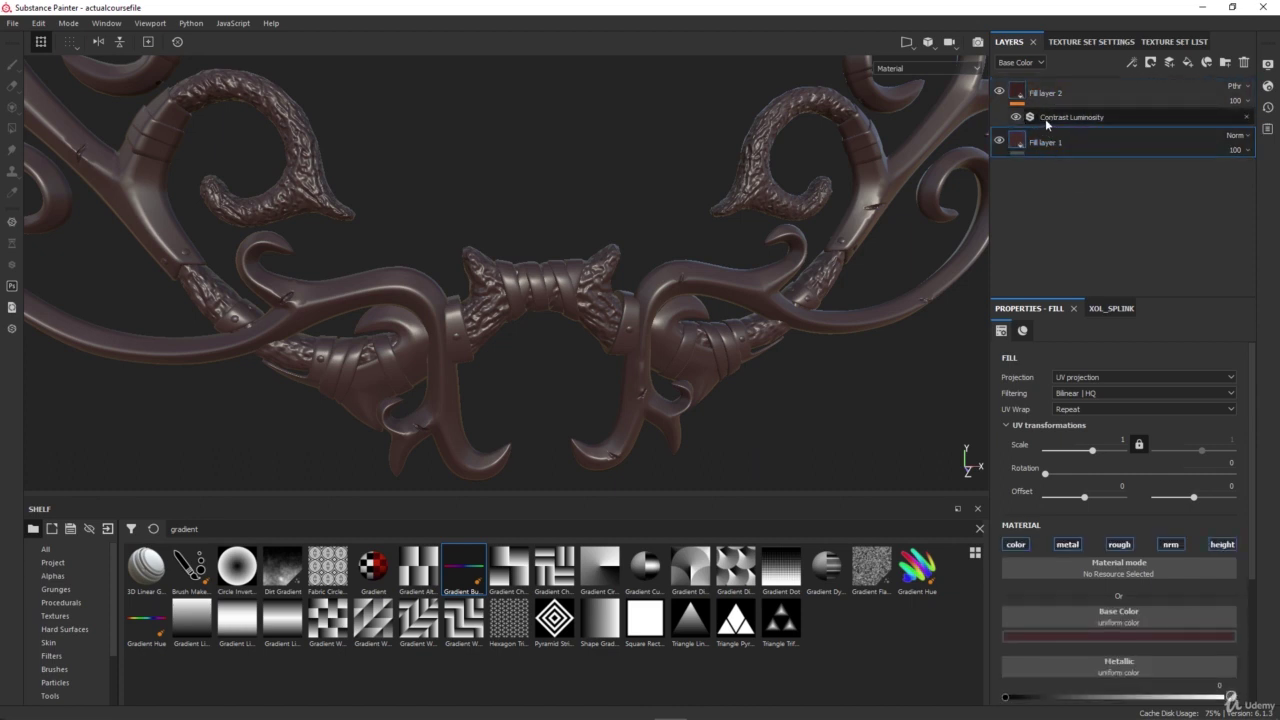
pyautogui.click(1045, 118)
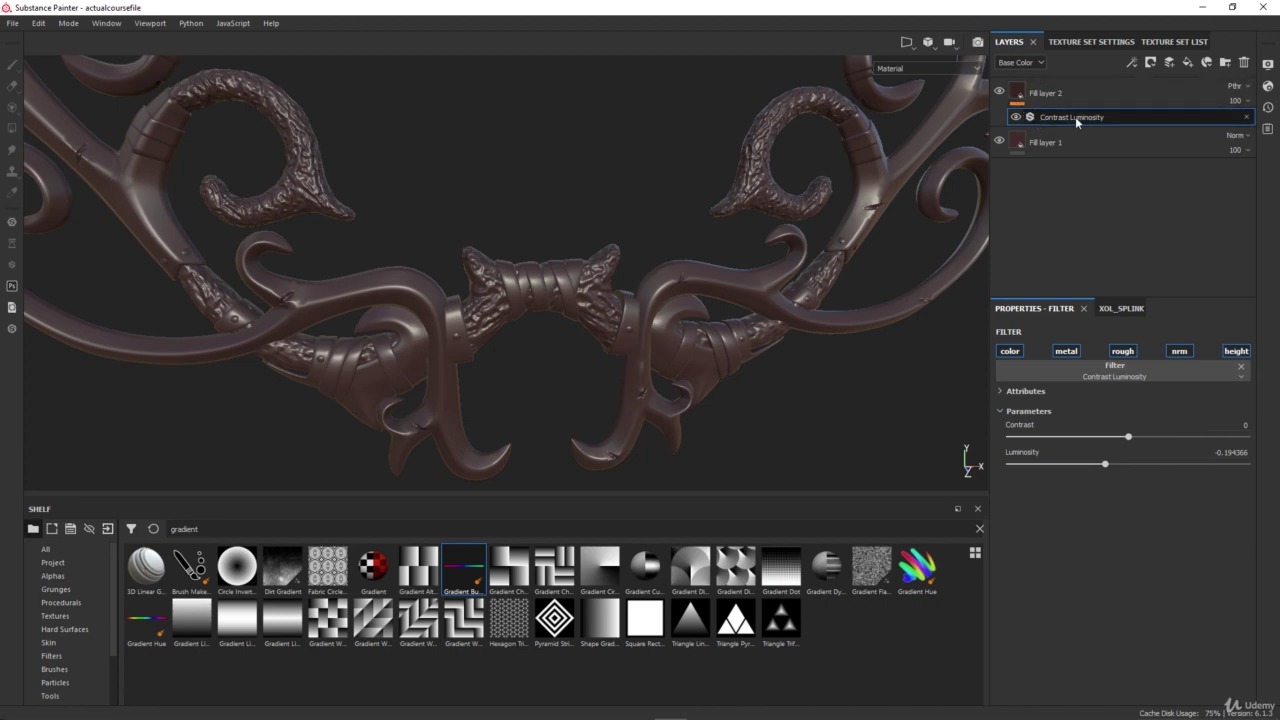
# Step: Create a folder above Fill layer 2 and name it "Bark texture"
pyautogui.click(1017, 89)
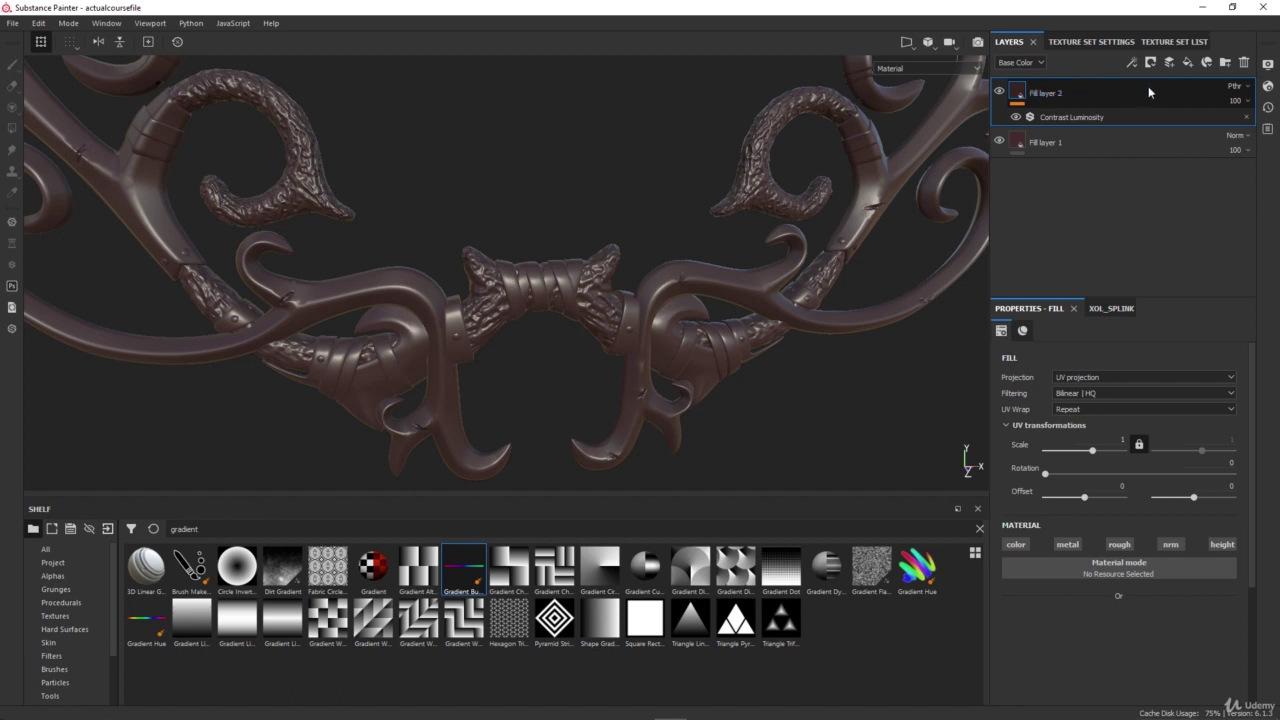
pyautogui.click(1226, 62)
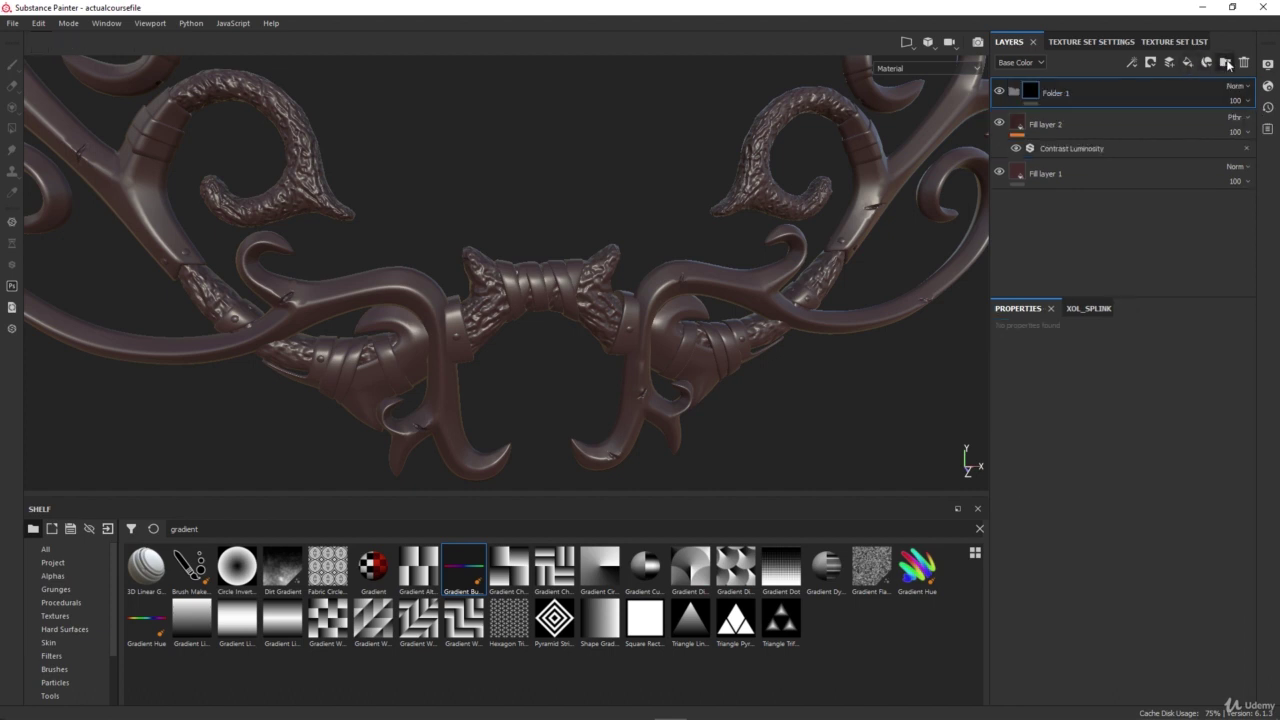
pyautogui.doubleClick(1057, 93)
pyautogui.write('Bark texture')
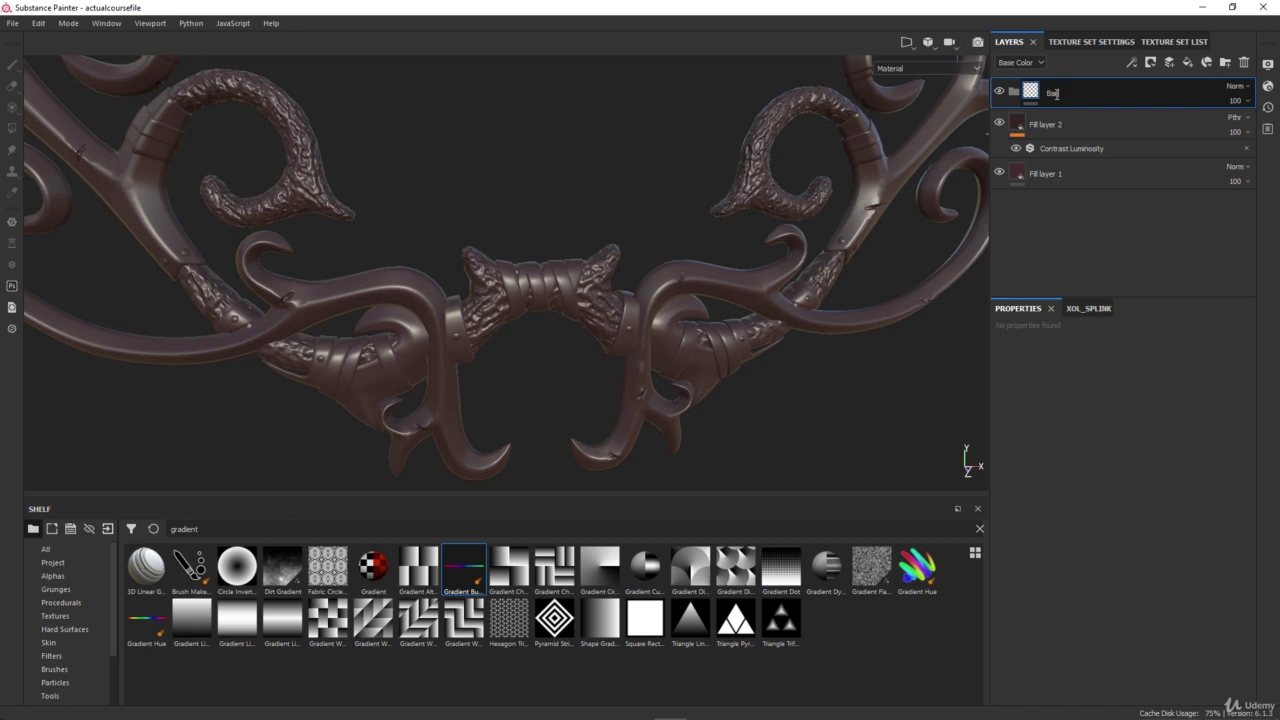
pyautogui.click(1058, 115)
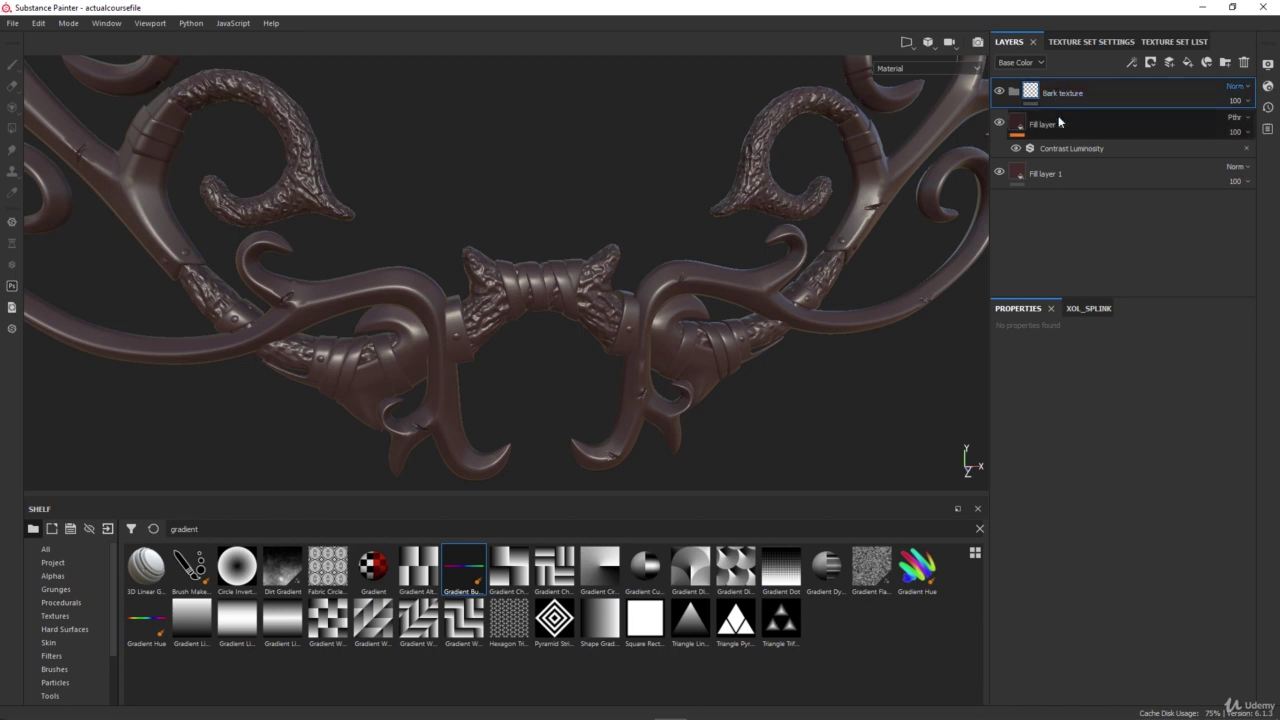
# Step: Move both fill layers into the Bark texture folder, keeping Fill layer 2 above Fill layer 1, and collapse the folder
pyautogui.moveTo(1061, 136); pyautogui.dragTo(1083, 92)
pyautogui.moveTo(1049, 179); pyautogui.dragTo(1082, 190)
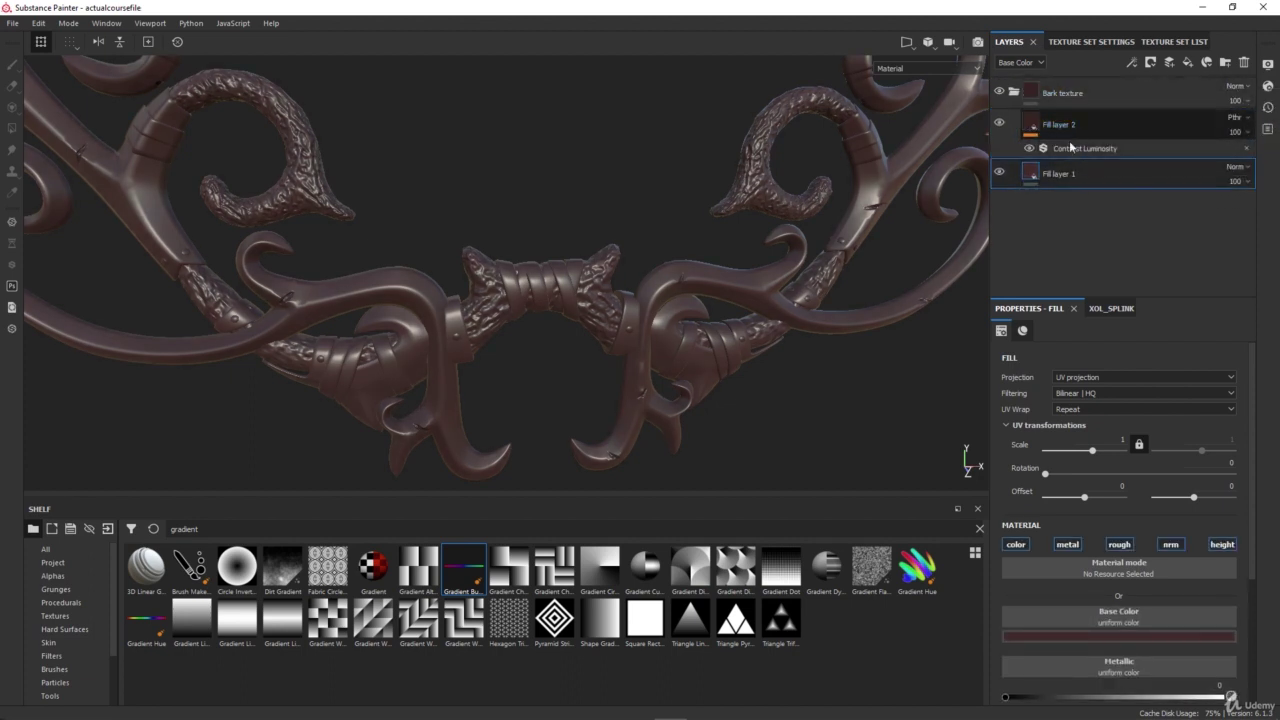
pyautogui.click(1014, 93)
pyautogui.click(1014, 93)
pyautogui.click(1064, 95)
pyautogui.click(1014, 92)
# Step: Add a black mask to the Bark texture folder and select the mask
pyautogui.rightClick(1080, 89)
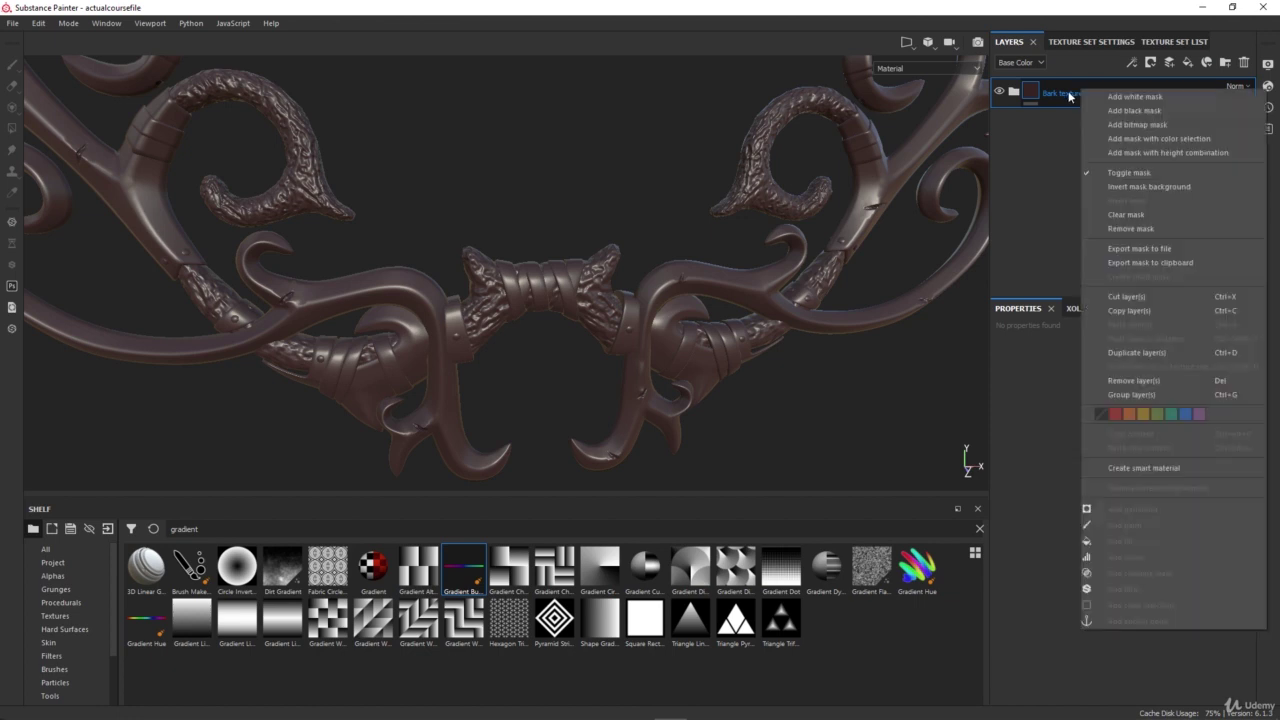
pyautogui.click(1127, 110)
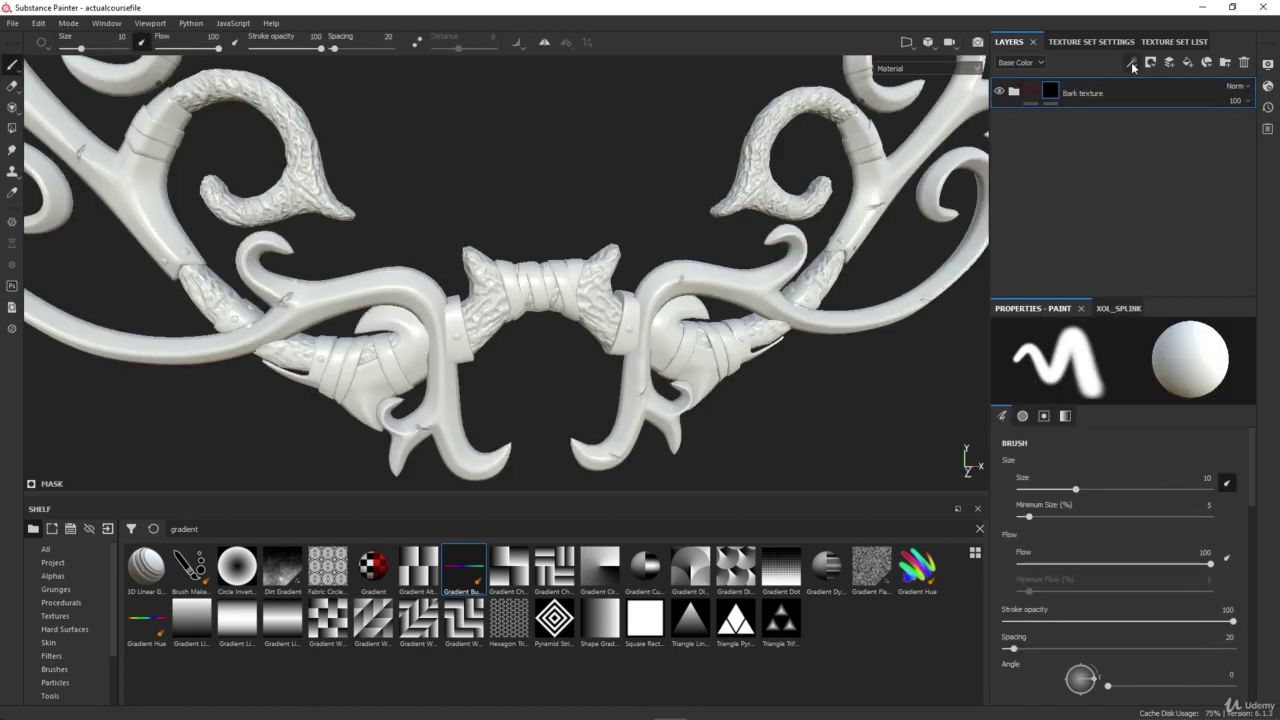
pyautogui.click(1054, 97)
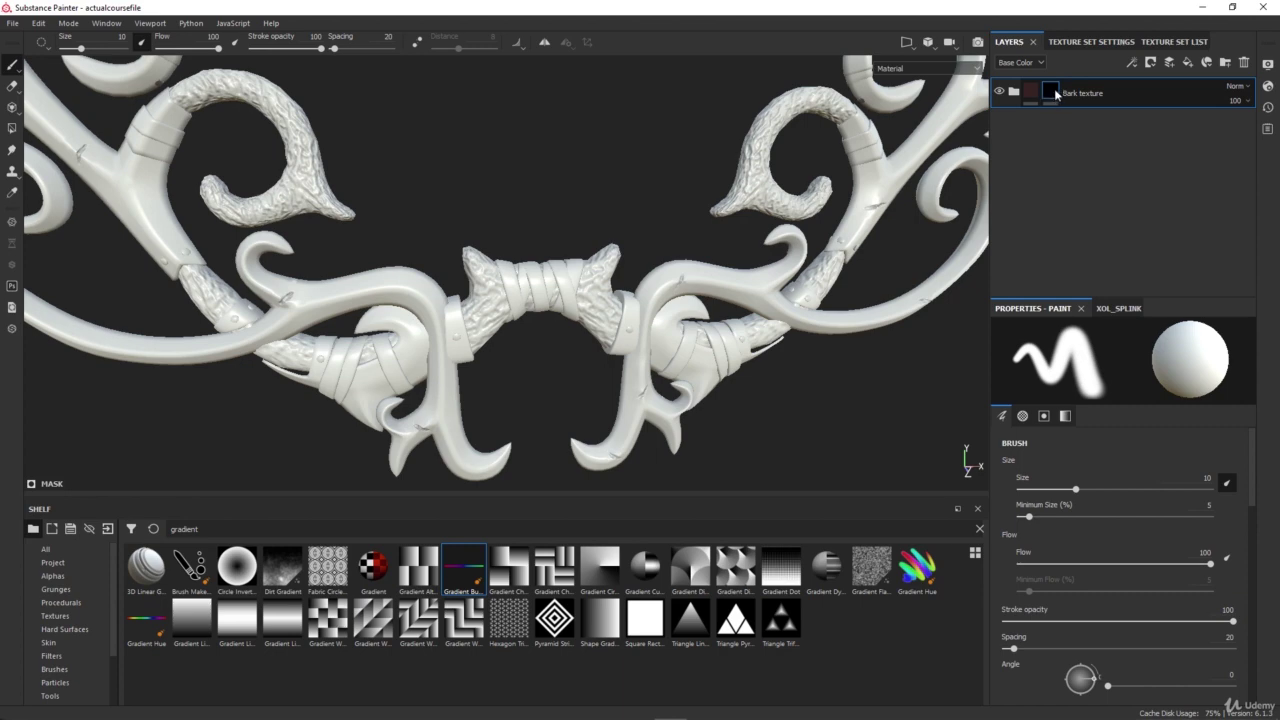
# Step: Add a paint effect to the Bark texture folder's black mask
pyautogui.click(1133, 64)
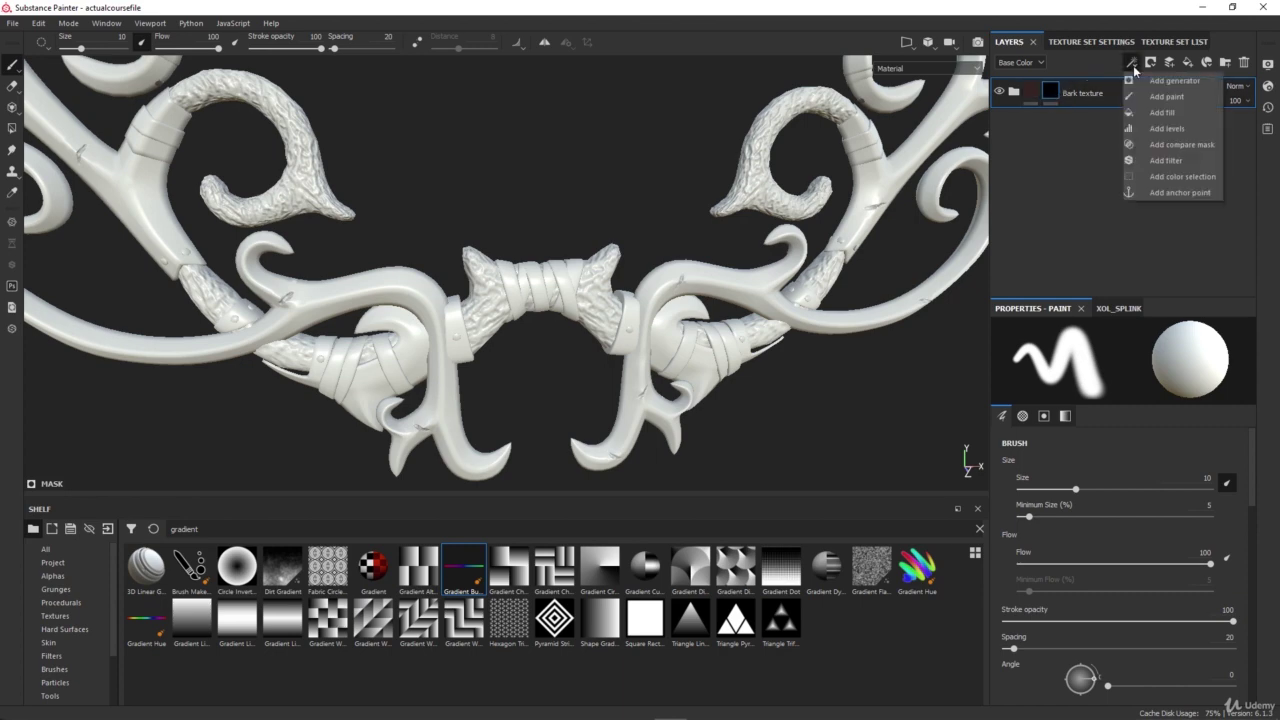
pyautogui.click(1172, 97)
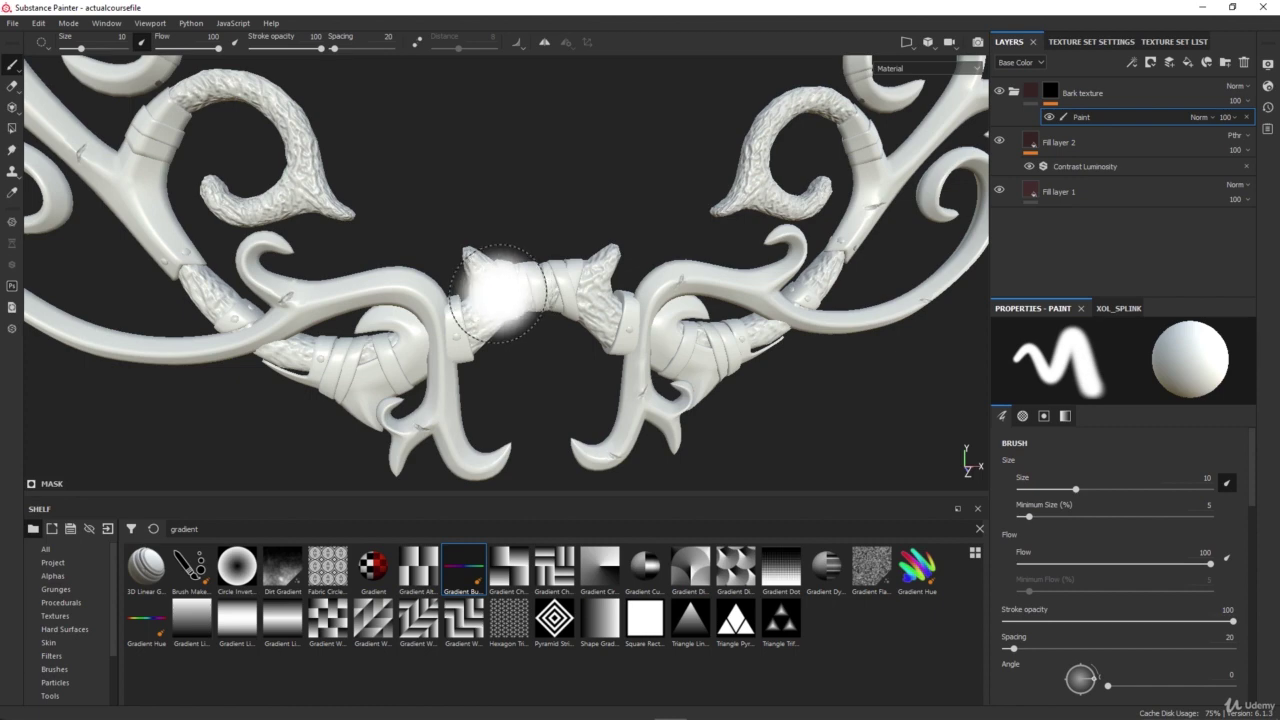
# Step: Brush white test strokes into the mask over the central wrapped joint and neighbouring branches, and undo them
pyautogui.scroll(5, 502, 289)
pyautogui.moveTo(498, 283)
pyautogui.mouseDown()
pyautogui.moveTo(740, 252)
pyautogui.moveTo(621, 273)
pyautogui.moveTo(520, 255)
pyautogui.mouseUp()
pyautogui.scroll(-5, 586, 286)
pyautogui.moveTo(478, 322); pyautogui.dragTo(425, 299)
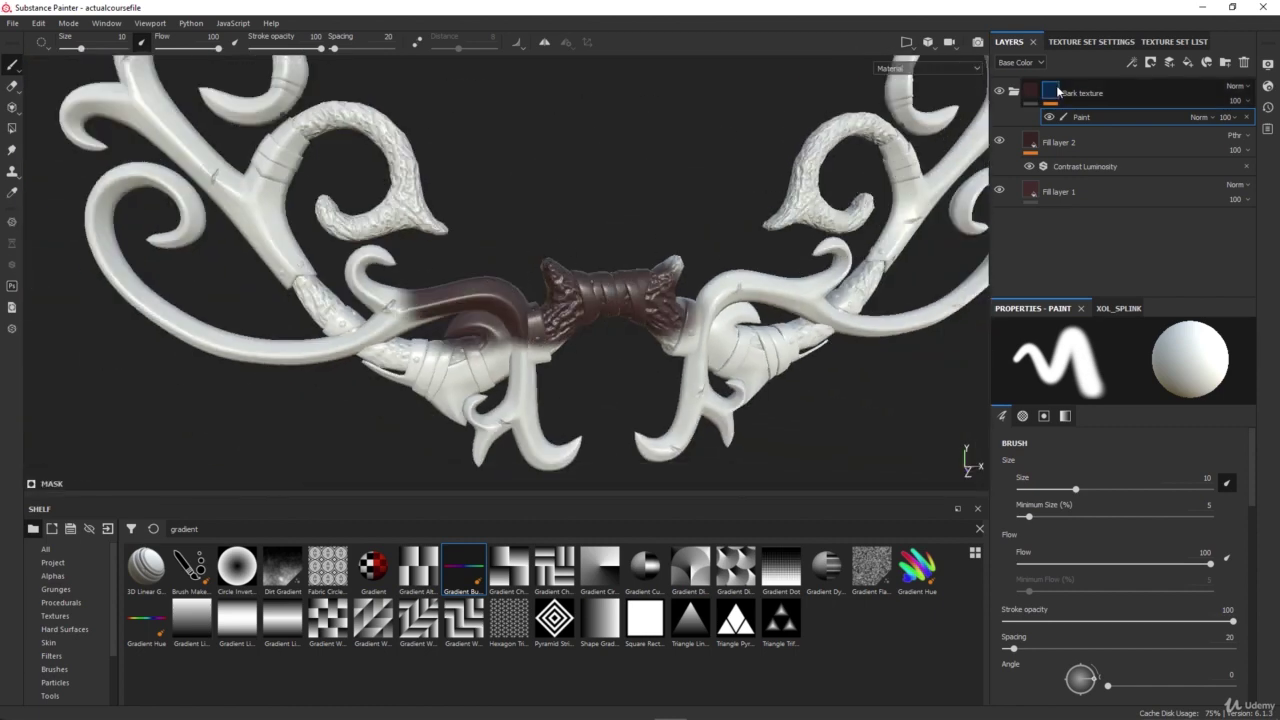
pyautogui.moveTo(700, 292)
pyautogui.mouseDown()
pyautogui.moveTo(750, 325)
pyautogui.moveTo(778, 290)
pyautogui.mouseUp()
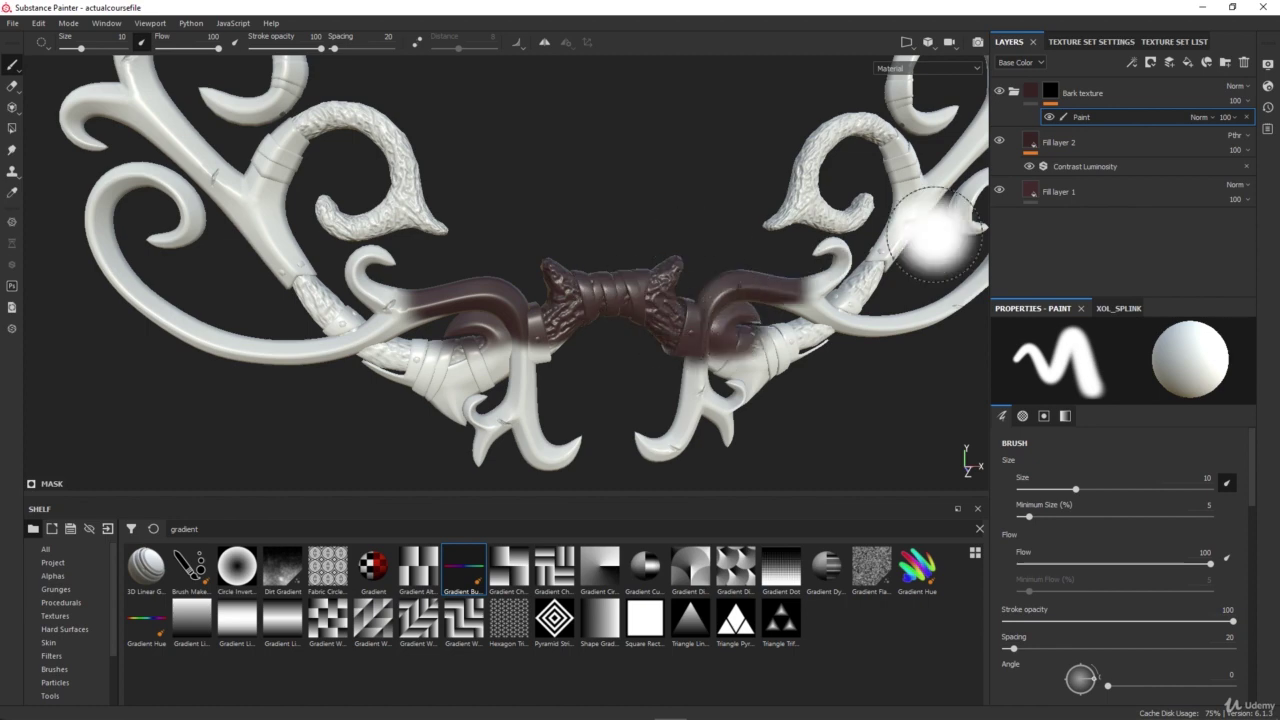
pyautogui.moveTo(722, 368); pyautogui.dragTo(665, 442)
pyautogui.moveTo(575, 345)
pyautogui.mouseDown()
pyautogui.moveTo(490, 375)
pyautogui.moveTo(700, 343)
pyautogui.moveTo(457, 337)
pyautogui.moveTo(520, 340)
pyautogui.mouseUp()
pyautogui.hotkey('ctrl', 'z')
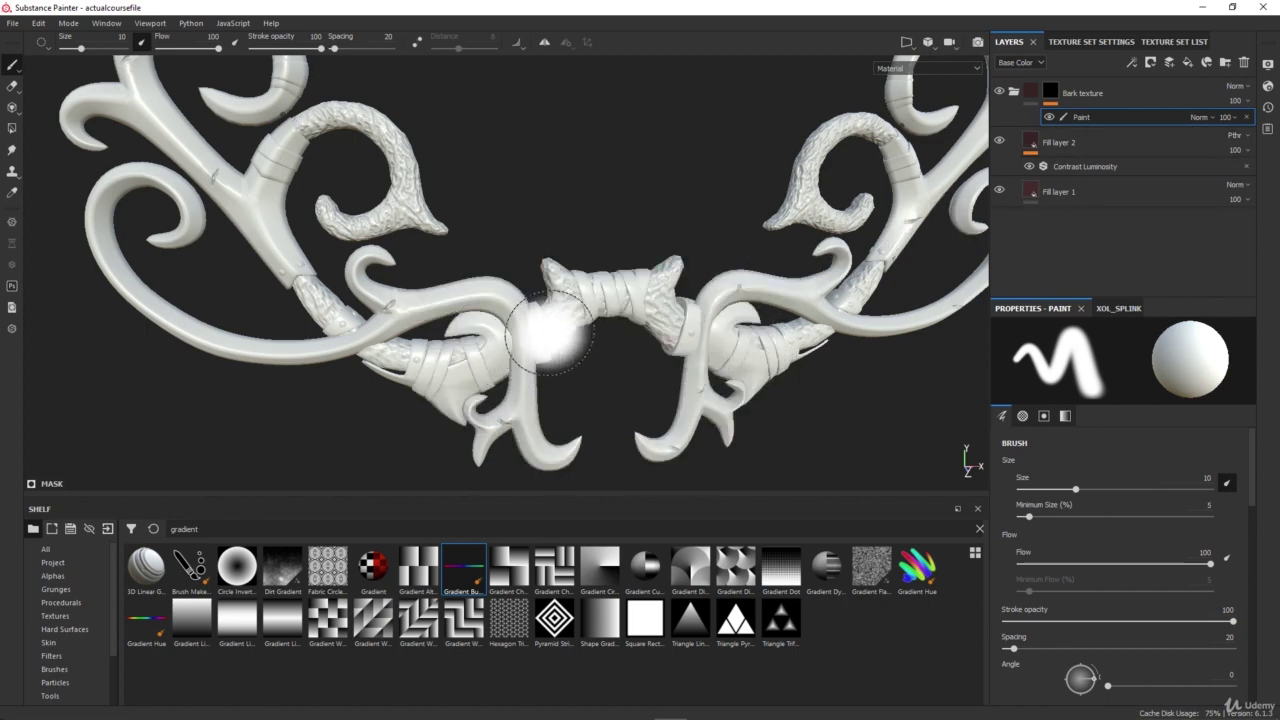
# Step: Enlarge the brush to 18.78 and set its hardness to 0.75
pyautogui.moveTo(525, 301)
pyautogui.keyDown('ctrl'); pyautogui.mouseDown(button='right')
pyautogui.moveTo(470, 301)
pyautogui.moveTo(585, 300)
pyautogui.moveTo(552, 322)
pyautogui.moveTo(580, 304)
pyautogui.moveTo(505, 304)
pyautogui.moveTo(600, 302)
pyautogui.moveTo(500, 305)
pyautogui.moveTo(513, 306)
pyautogui.mouseUp(button='right'); pyautogui.keyUp('ctrl')
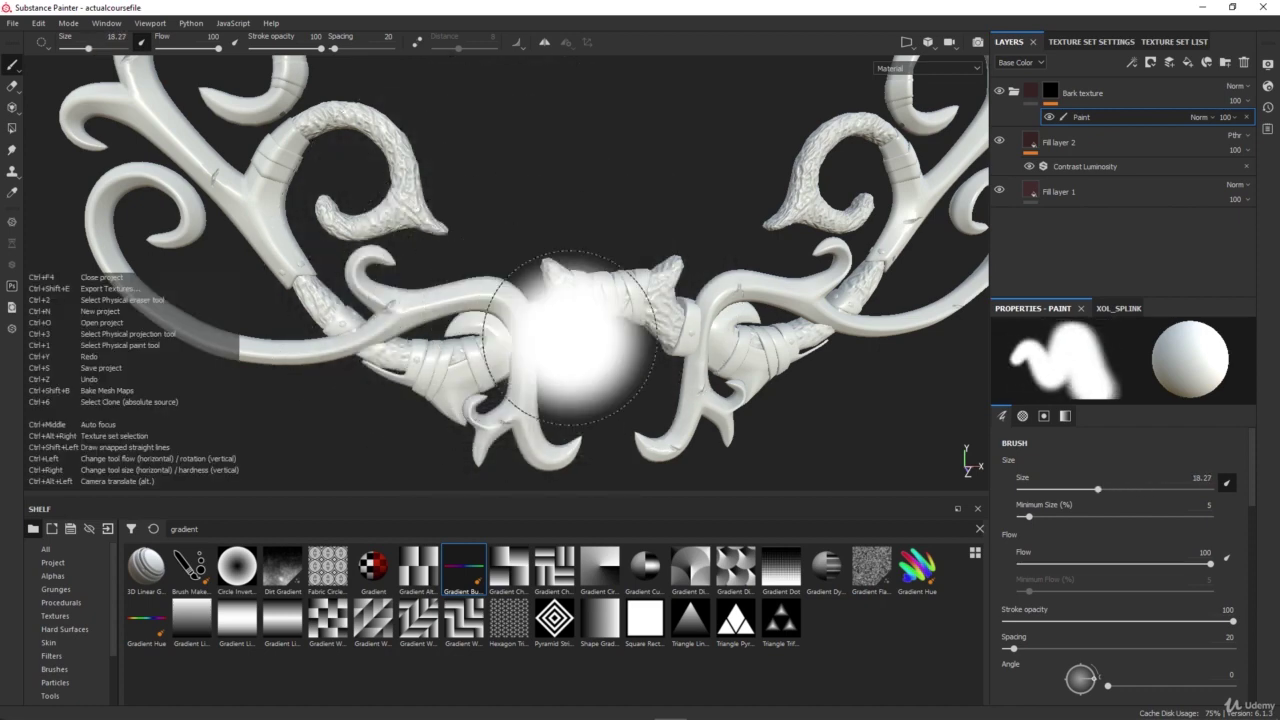
pyautogui.keyDown('ctrl'); pyautogui.moveTo(570, 338); pyautogui.dragTo(570, 338, button='right'); pyautogui.keyUp('ctrl')
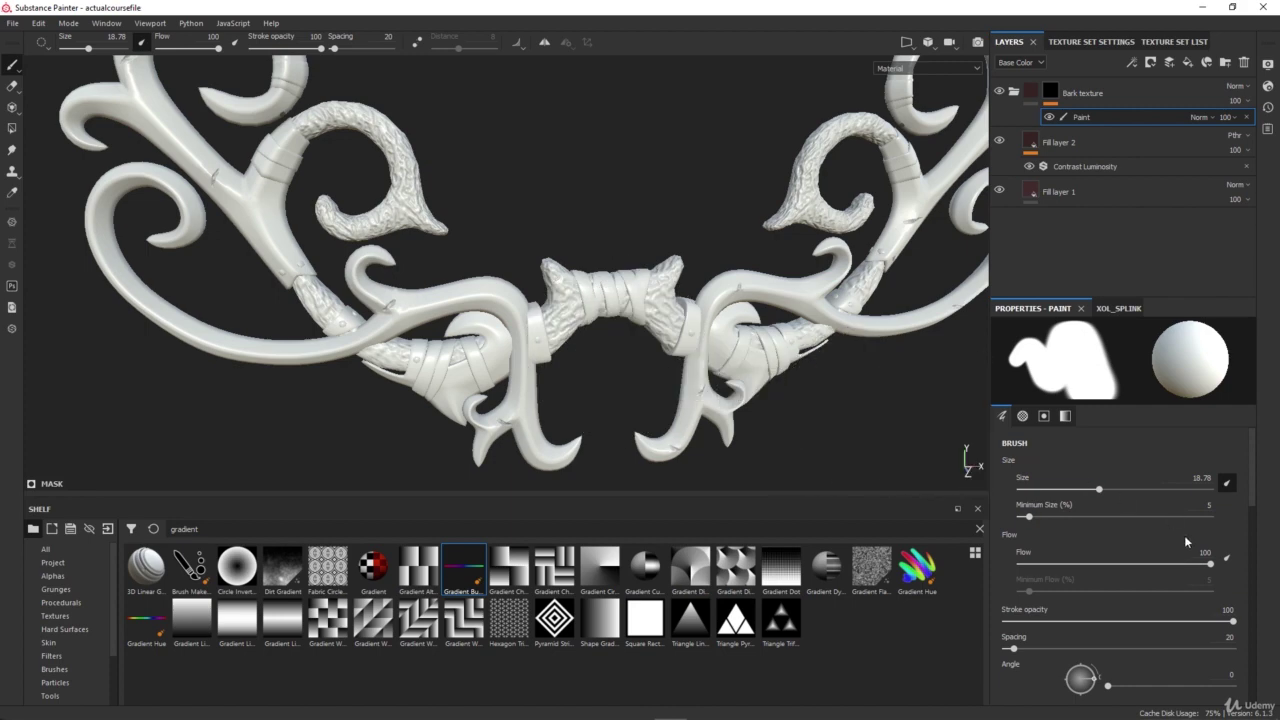
# Step: Try painting the mask around the central joint with grayscale 1, erasing with grayscale 0, and undo both strokes
pyautogui.scroll(-10, 1180, 545)
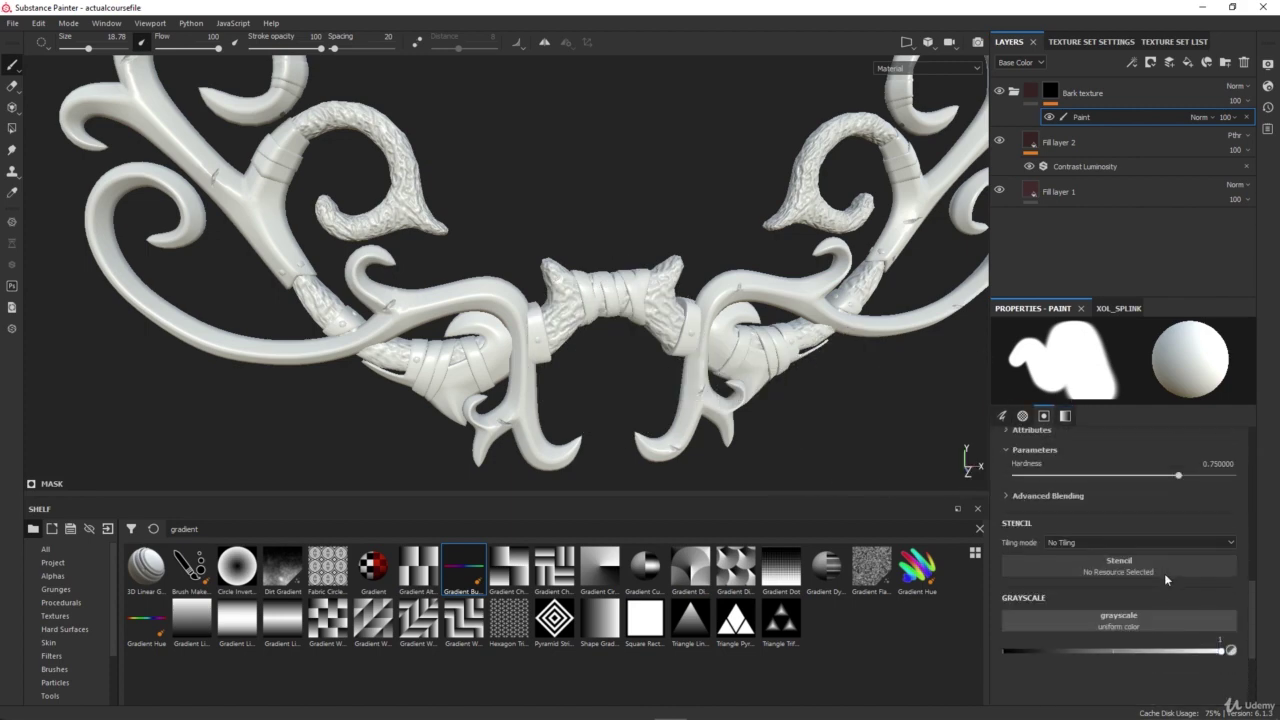
pyautogui.moveTo(1221, 651)
pyautogui.mouseDown()
pyautogui.moveTo(989, 646)
pyautogui.moveTo(1197, 656)
pyautogui.moveTo(1097, 652)
pyautogui.mouseUp()
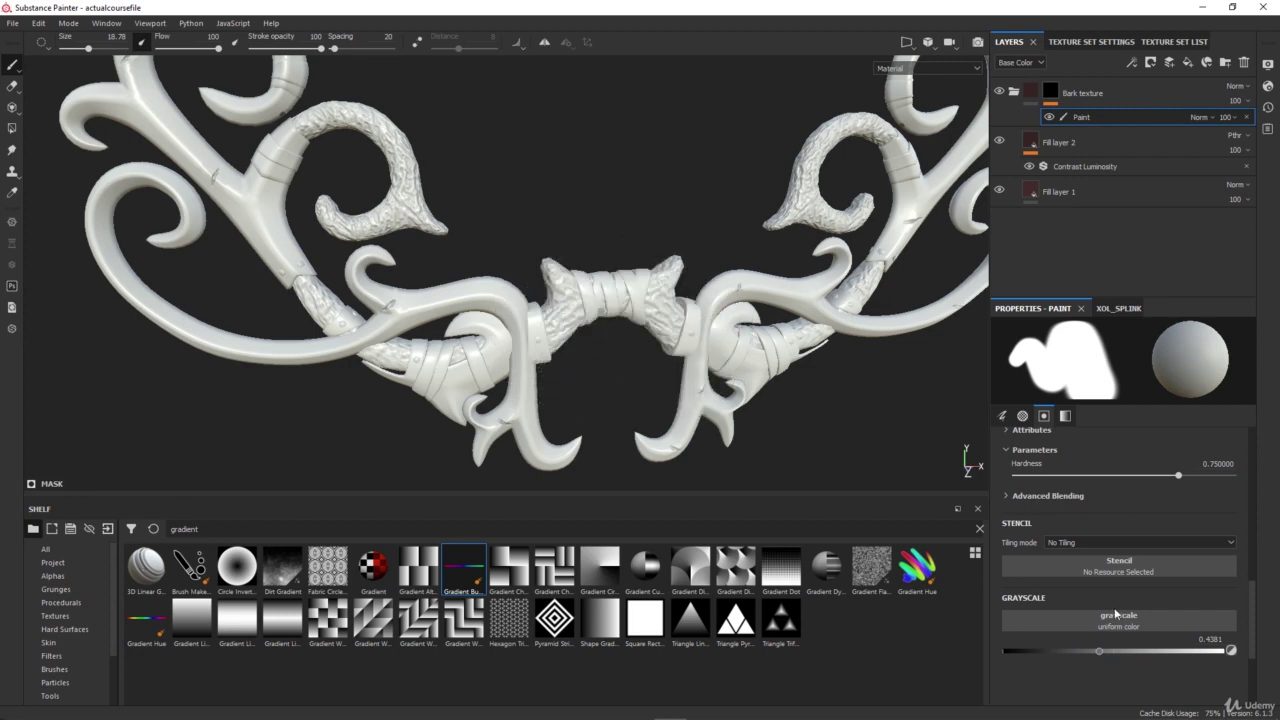
pyautogui.moveTo(1075, 657); pyautogui.dragTo(1224, 651)
pyautogui.moveTo(690, 334)
pyautogui.mouseDown()
pyautogui.moveTo(660, 309)
pyautogui.moveTo(681, 326)
pyautogui.moveTo(491, 359)
pyautogui.moveTo(506, 374)
pyautogui.mouseUp()
pyautogui.moveTo(1092, 652); pyautogui.dragTo(908, 650)
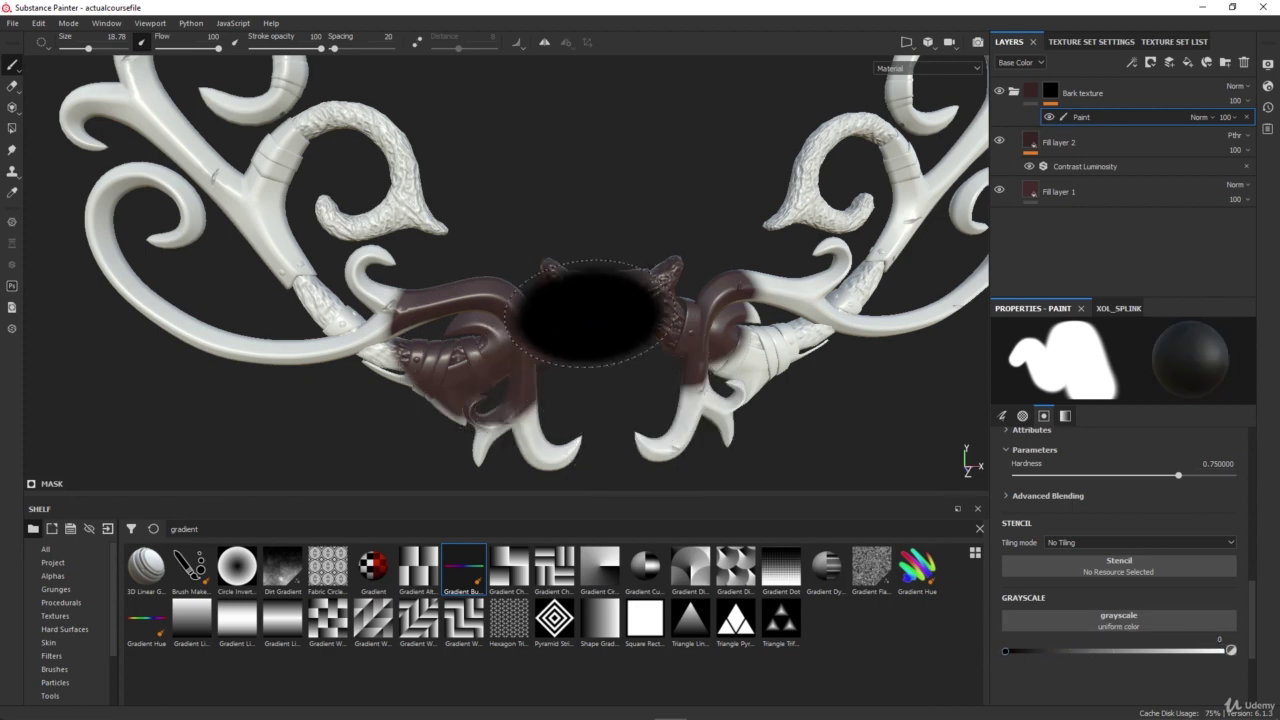
pyautogui.moveTo(586, 317)
pyautogui.mouseDown()
pyautogui.moveTo(396, 358)
pyautogui.moveTo(515, 375)
pyautogui.mouseUp()
pyautogui.hotkey('ctrl', 'z')
pyautogui.hotkey('ctrl', 'z')
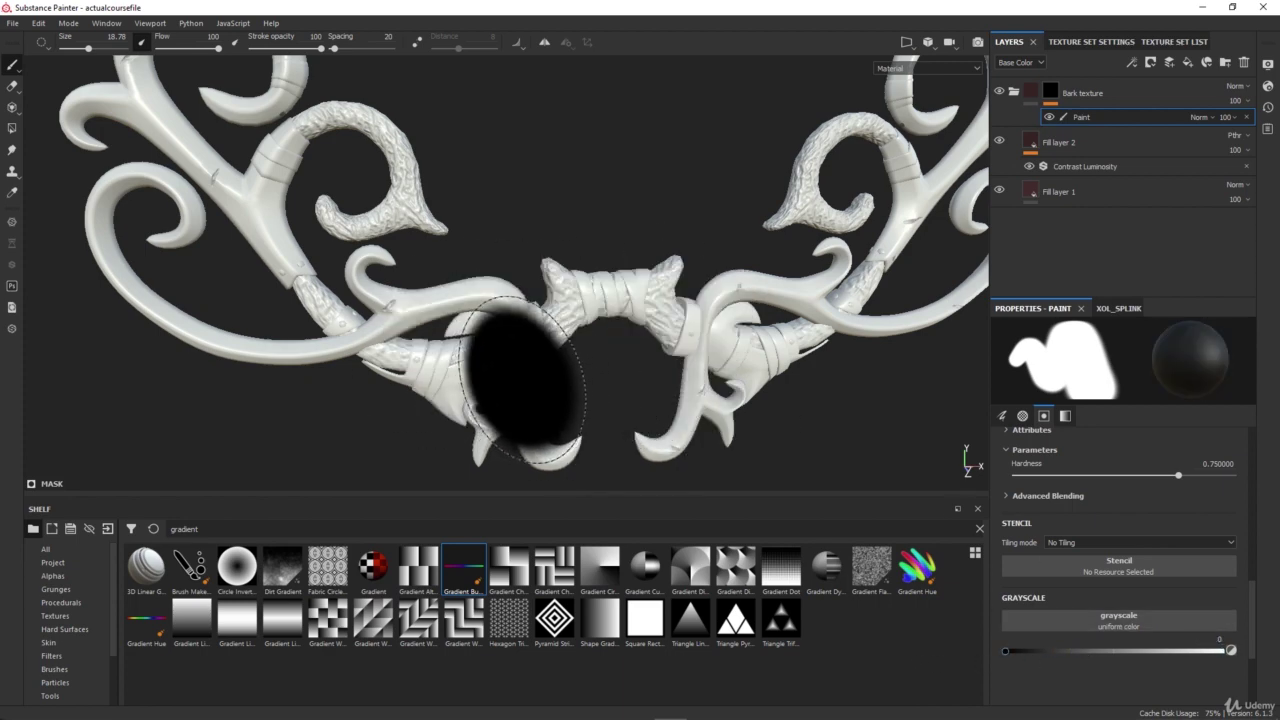
# Step: Set the brush's grayscale value to 1, its size to about 5.93 and its hardness to 0.295
pyautogui.moveTo(1115, 653); pyautogui.dragTo(1168, 654)
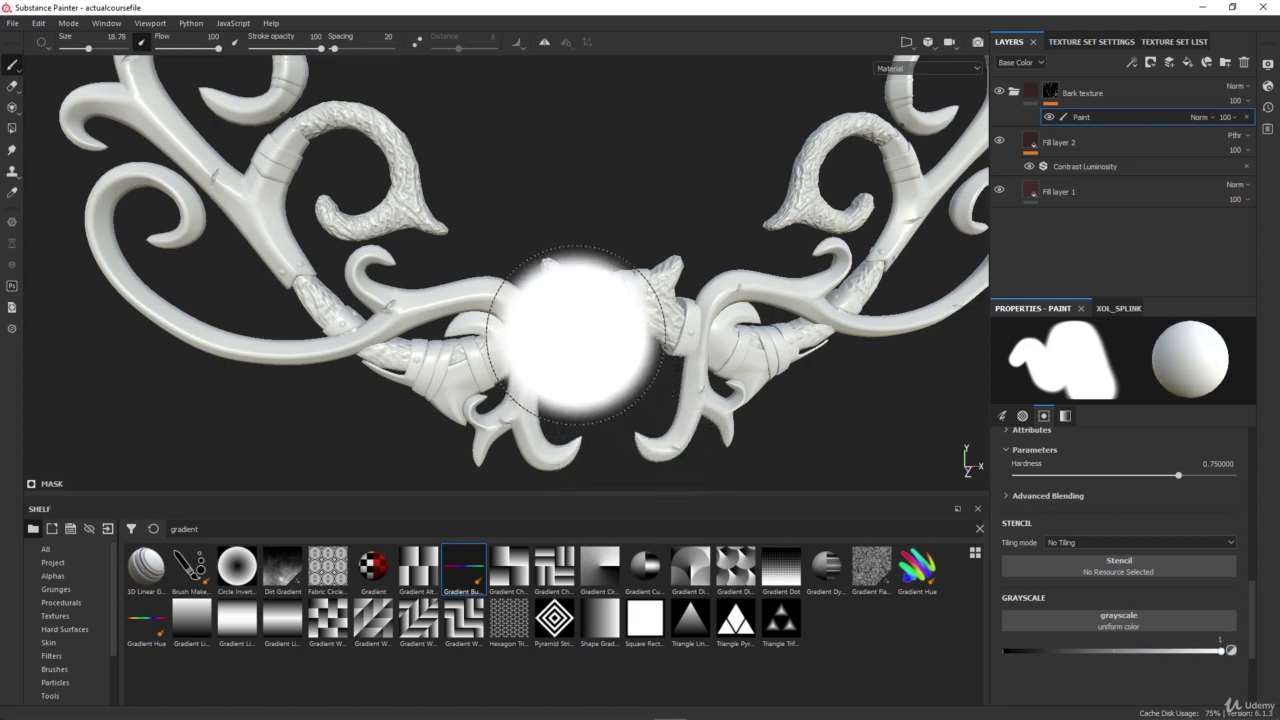
pyautogui.moveTo(588, 301)
pyautogui.keyDown('ctrl'); pyautogui.mouseDown(button='right')
pyautogui.moveTo(588, 345)
pyautogui.moveTo(596, 295)
pyautogui.moveTo(608, 296)
pyautogui.mouseUp(button='right'); pyautogui.keyUp('ctrl')
# Step: Switch to the Polygon Fill tool with the quad fill mode for masking the central bark piece
pyautogui.scroll(4, 620, 300)
pyautogui.scroll(3, 596, 325)
pyautogui.keyDown('alt'); pyautogui.moveTo(594, 329); pyautogui.dragTo(563, 243, button='middle'); pyautogui.keyUp('alt')
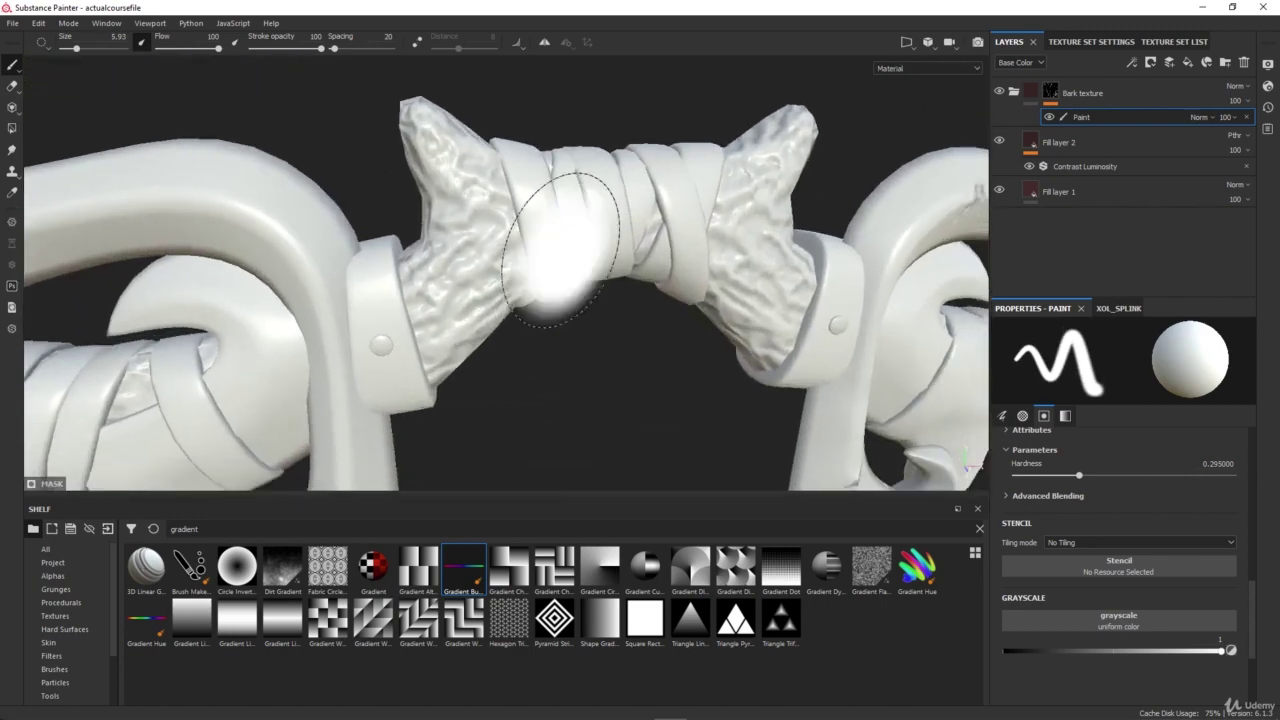
pyautogui.keyDown('alt'); pyautogui.moveTo(563, 243); pyautogui.dragTo(371, 129); pyautogui.keyUp('alt')
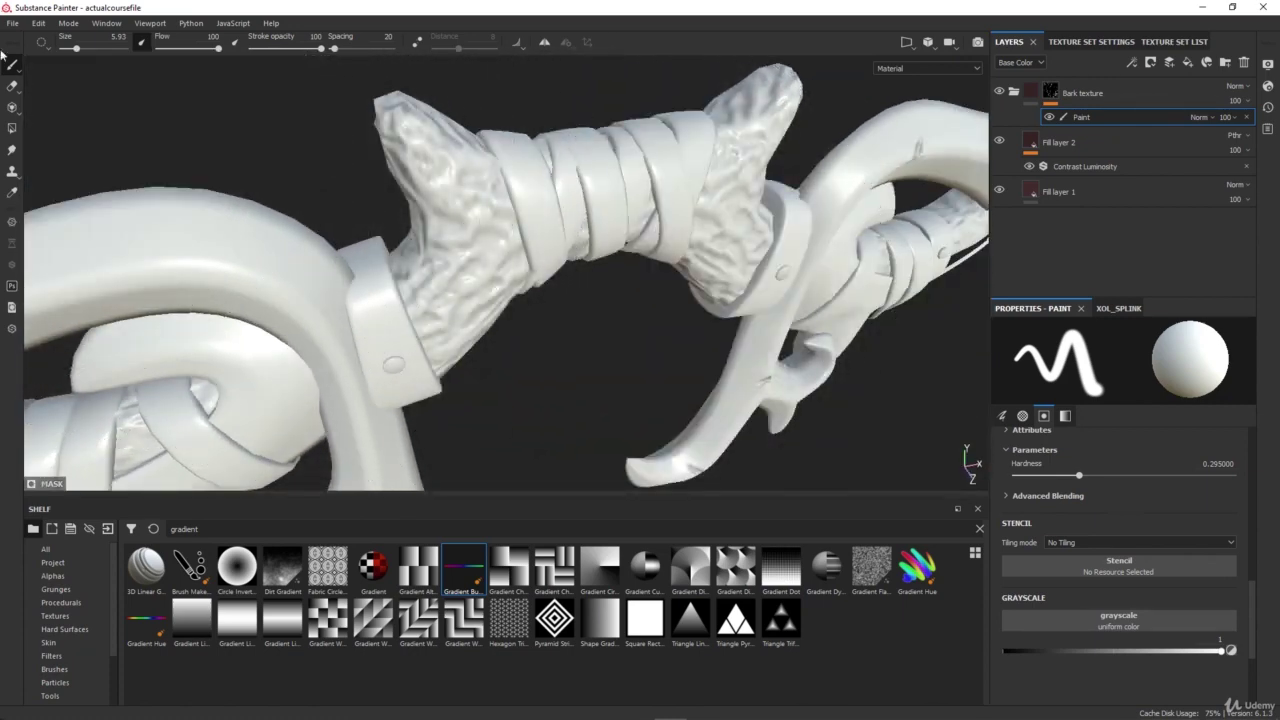
pyautogui.click(12, 129)
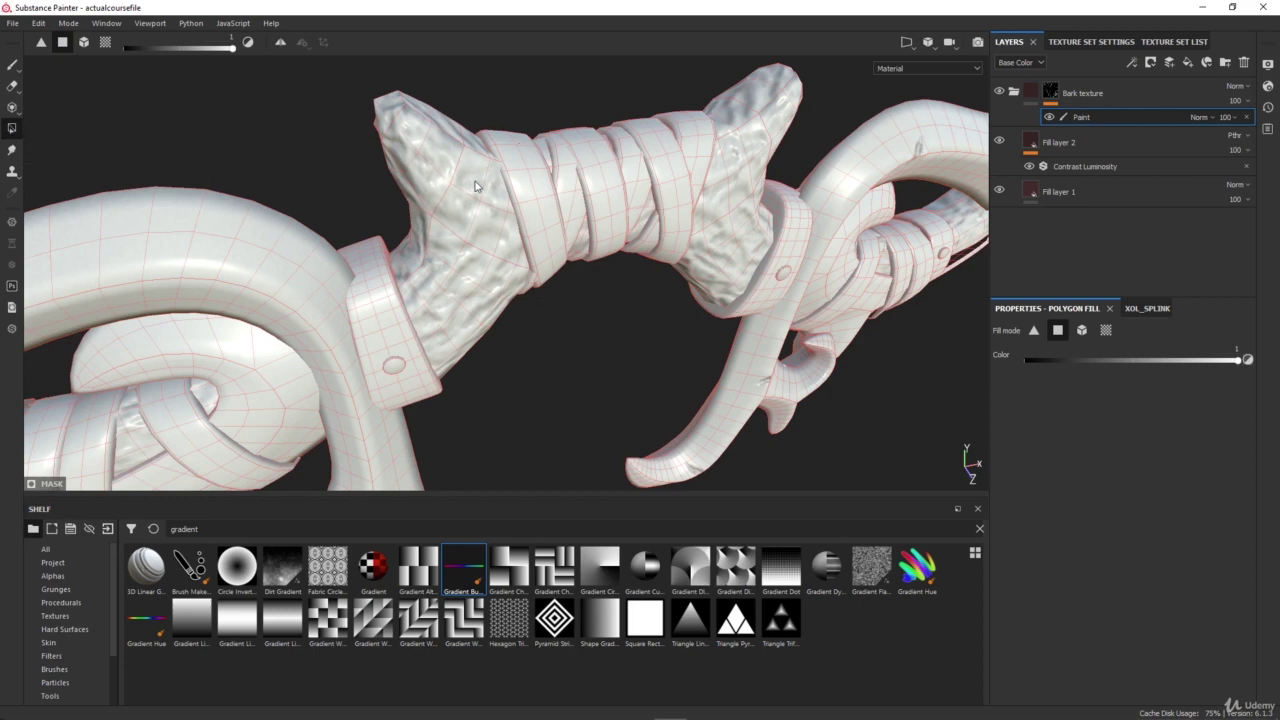
# Step: Try filling quads on the central bark horn, plus a sweep of quads across the model from the side
pyautogui.moveTo(432, 188); pyautogui.dragTo(432, 234)
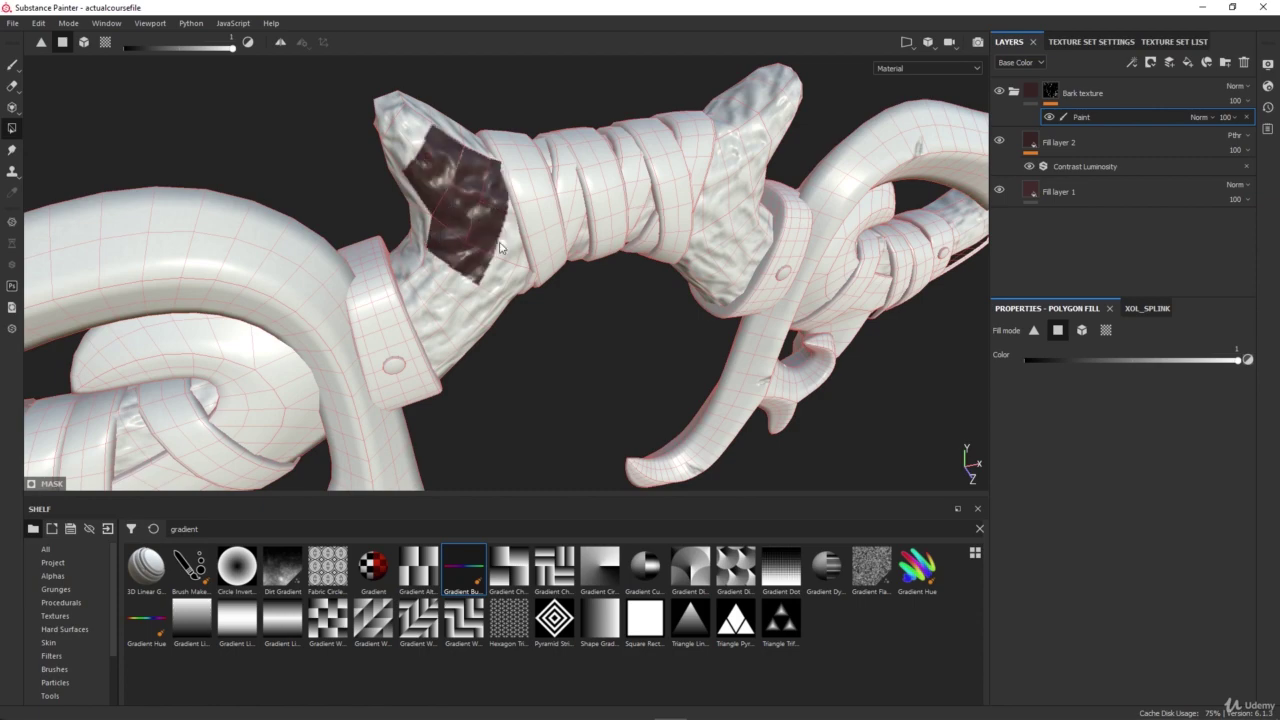
pyautogui.scroll(-5, 505, 248)
pyautogui.scroll(5, 510, 248)
pyautogui.keyDown('alt'); pyautogui.moveTo(455, 229); pyautogui.dragTo(786, 243); pyautogui.keyUp('alt')
pyautogui.scroll(-5, 426, 232)
pyautogui.scroll(3, 518, 178)
pyautogui.moveTo(300, 142); pyautogui.dragTo(672, 462)
pyautogui.scroll(3, 491, 215)
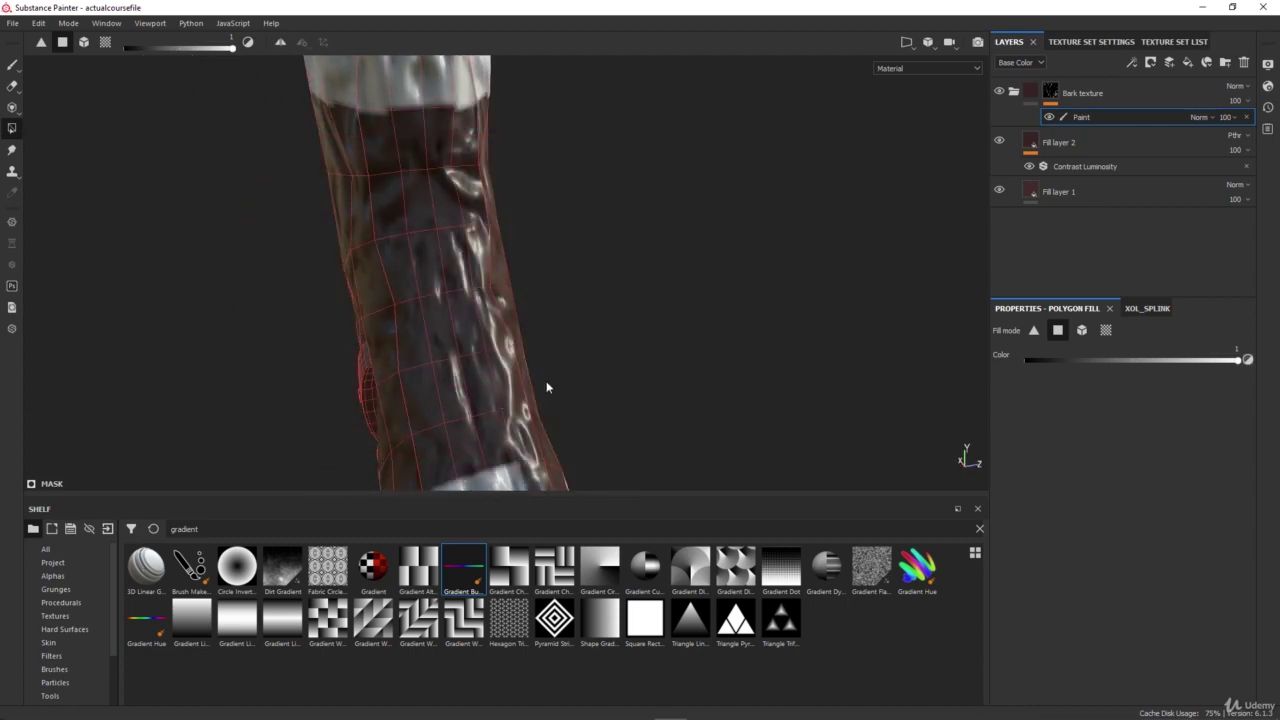
pyautogui.scroll(-4, 460, 283)
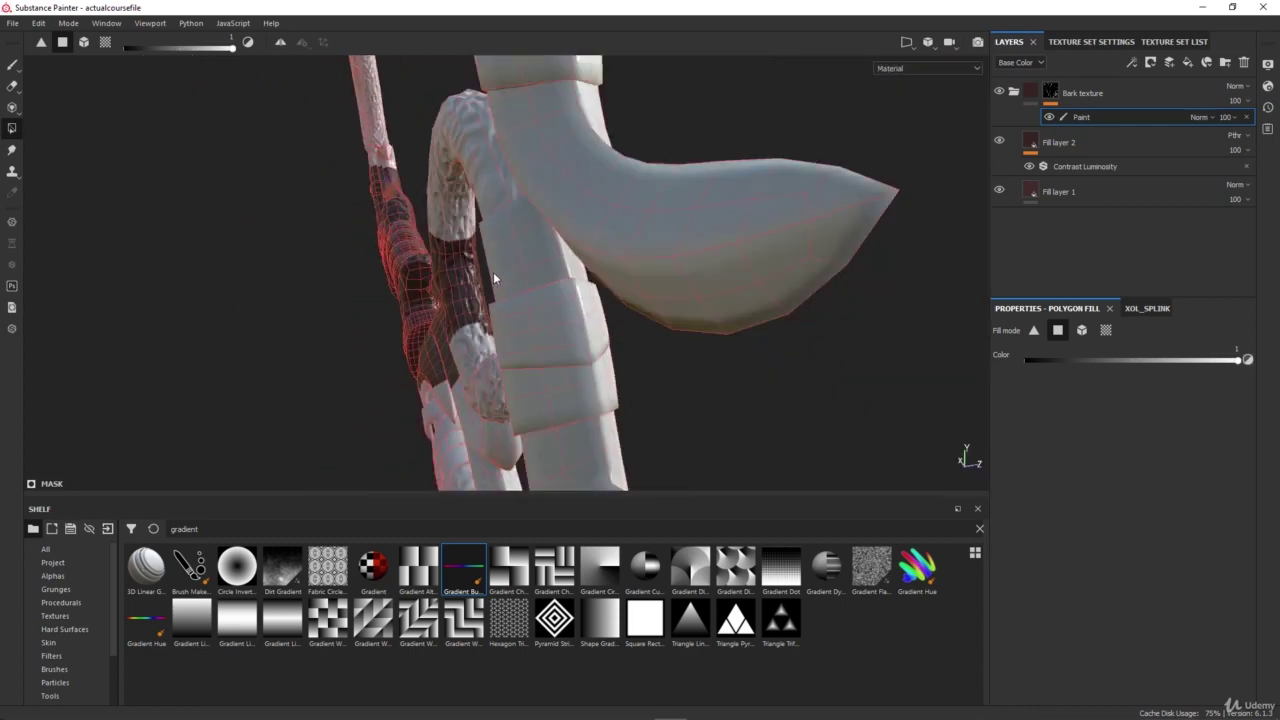
# Step: Check the spread of the quad fills around the model and undo them
pyautogui.keyDown('alt'); pyautogui.moveTo(630, 304); pyautogui.dragTo(340, 275); pyautogui.keyUp('alt')
pyautogui.scroll(-5, 732, 331)
pyautogui.moveTo(682, 317)
pyautogui.keyDown('alt'); pyautogui.mouseDown()
pyautogui.moveTo(622, 342)
pyautogui.moveTo(731, 369)
pyautogui.moveTo(586, 380)
pyautogui.moveTo(668, 338)
pyautogui.moveTo(300, 314)
pyautogui.moveTo(728, 276)
pyautogui.moveTo(431, 289)
pyautogui.moveTo(560, 290)
pyautogui.moveTo(500, 294)
pyautogui.moveTo(393, 257)
pyautogui.moveTo(387, 218)
pyautogui.moveTo(457, 290)
pyautogui.moveTo(178, 281)
pyautogui.moveTo(400, 330)
pyautogui.moveTo(707, 308)
pyautogui.mouseUp(); pyautogui.keyUp('alt')
pyautogui.scroll(5, 684, 340)
pyautogui.scroll(5, 394, 256)
pyautogui.scroll(-6, 707, 308)
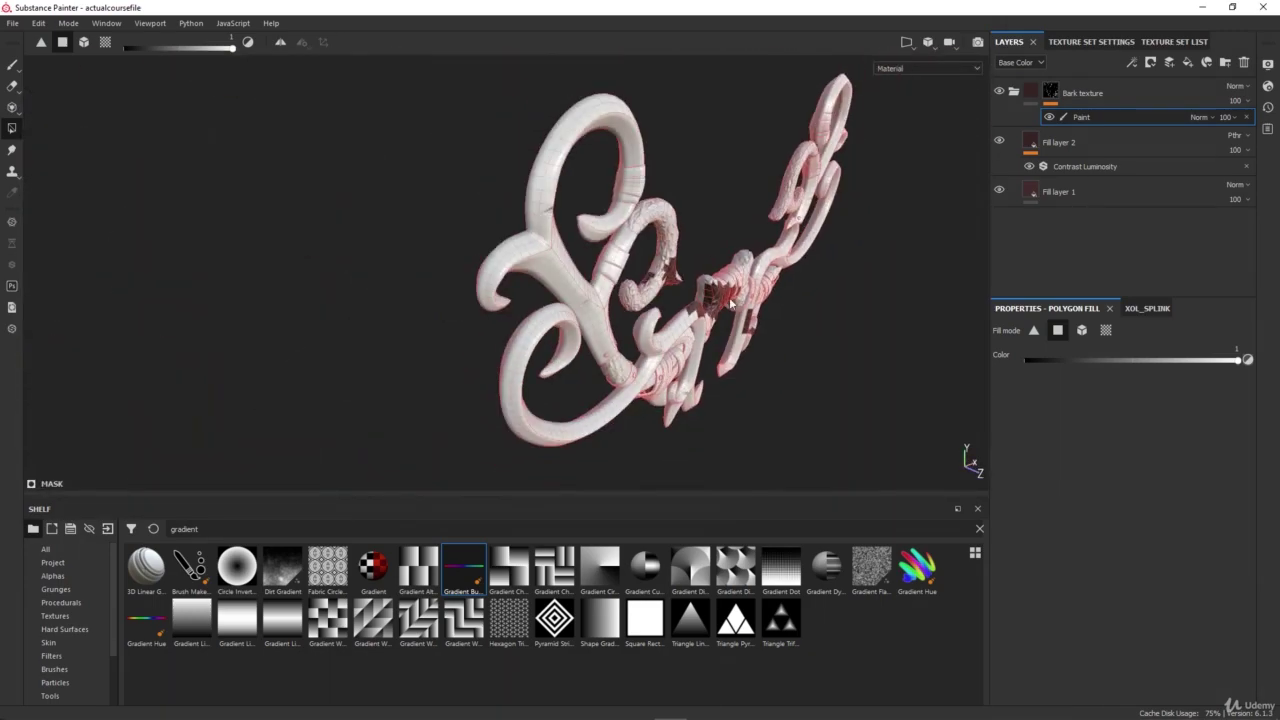
pyautogui.hotkey('ctrl', 'z')
pyautogui.hotkey('ctrl', 'z')
pyautogui.scroll(5, 790, 295)
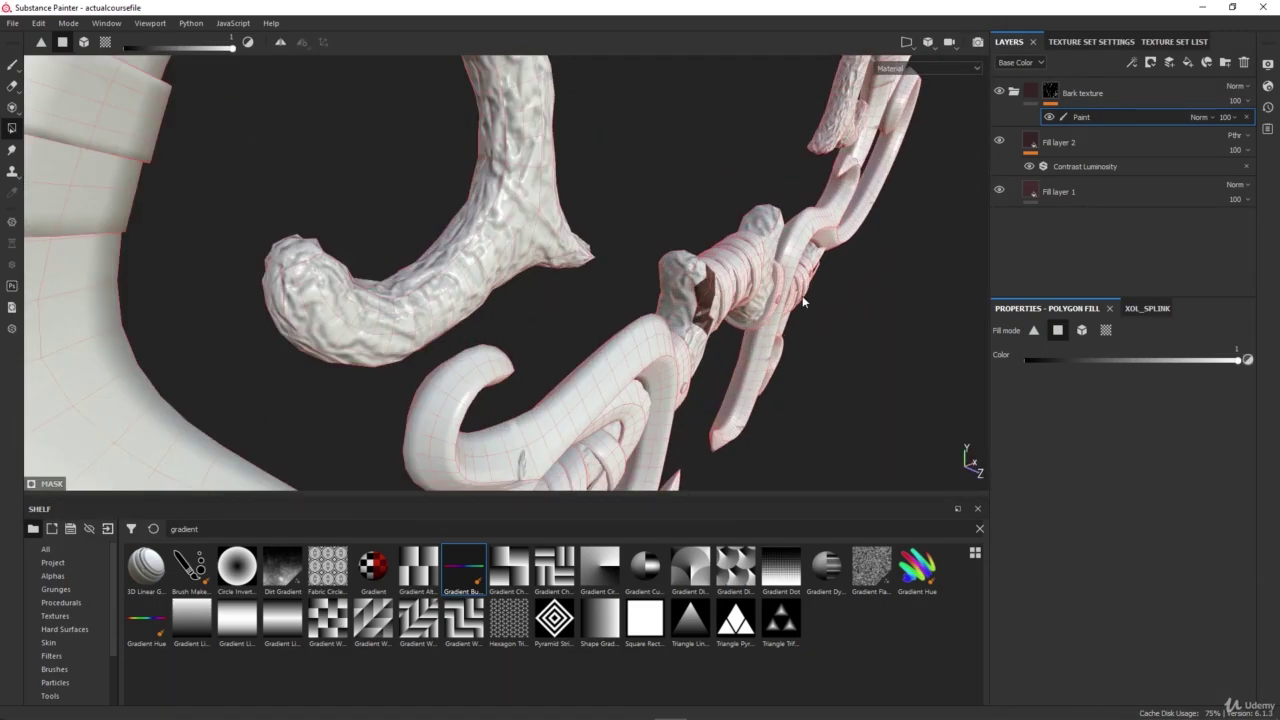
pyautogui.scroll(3, 735, 330)
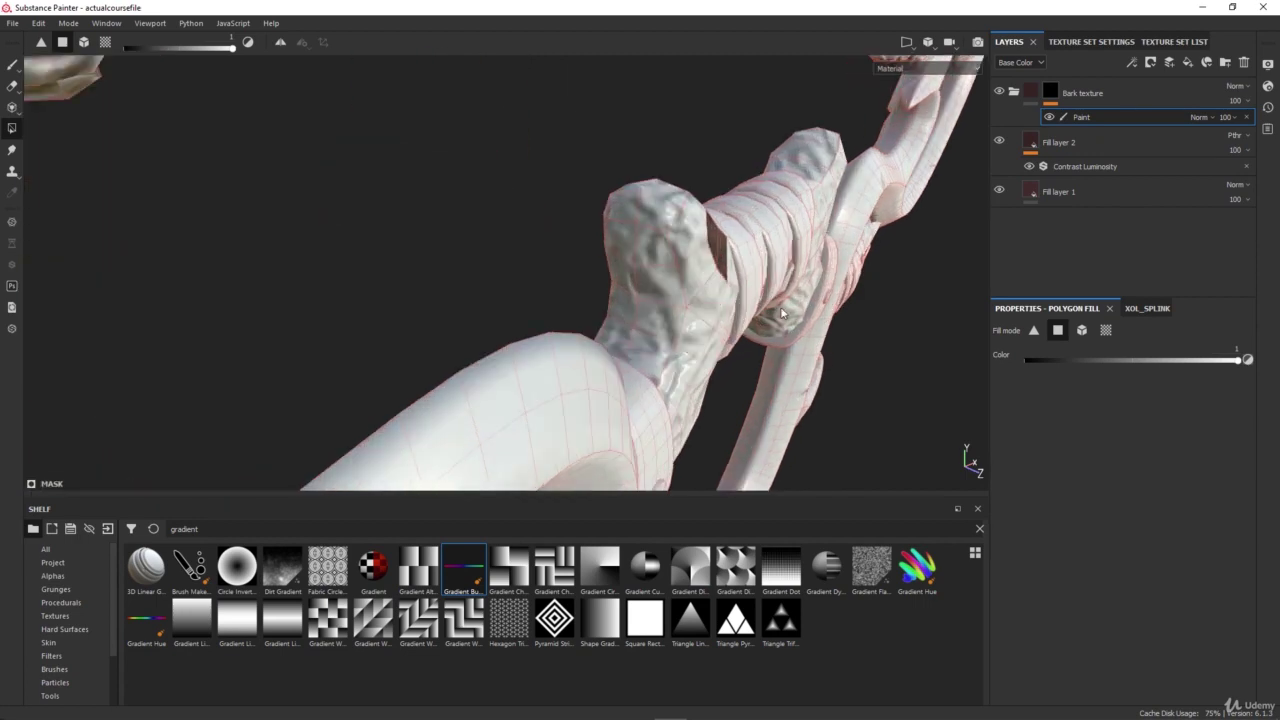
# Step: Try the triangle fill mode by filling several individual triangles on the central bark horn
pyautogui.keyDown('alt'); pyautogui.moveTo(812, 303); pyautogui.dragTo(242, 127); pyautogui.keyUp('alt')
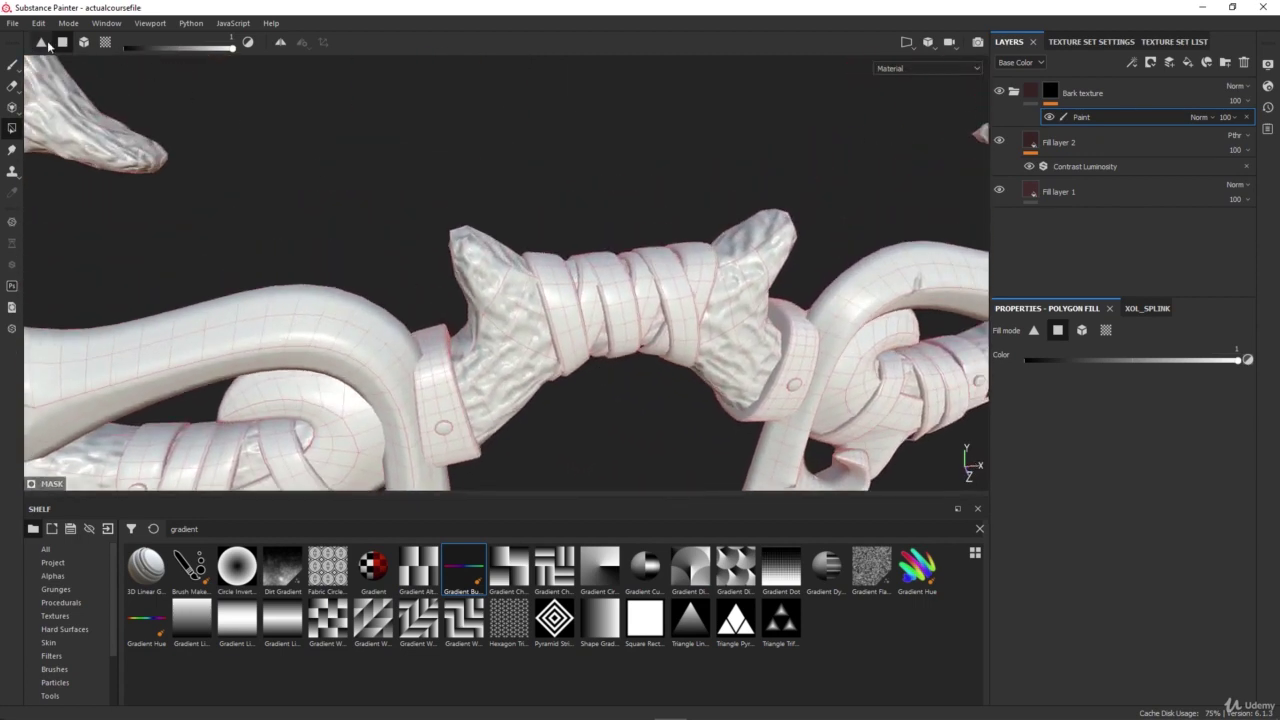
pyautogui.scroll(3, 472, 303)
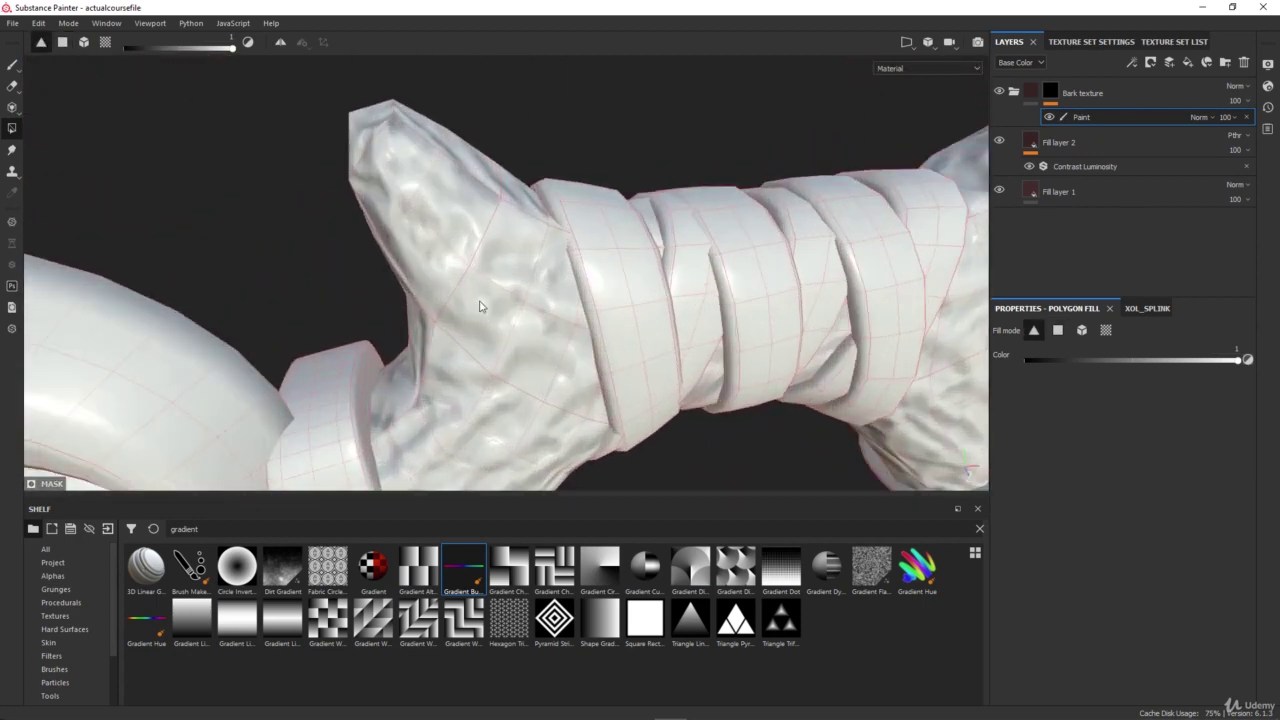
pyautogui.scroll(3, 480, 306)
pyautogui.click(472, 284)
pyautogui.click(443, 341)
pyautogui.click(540, 176)
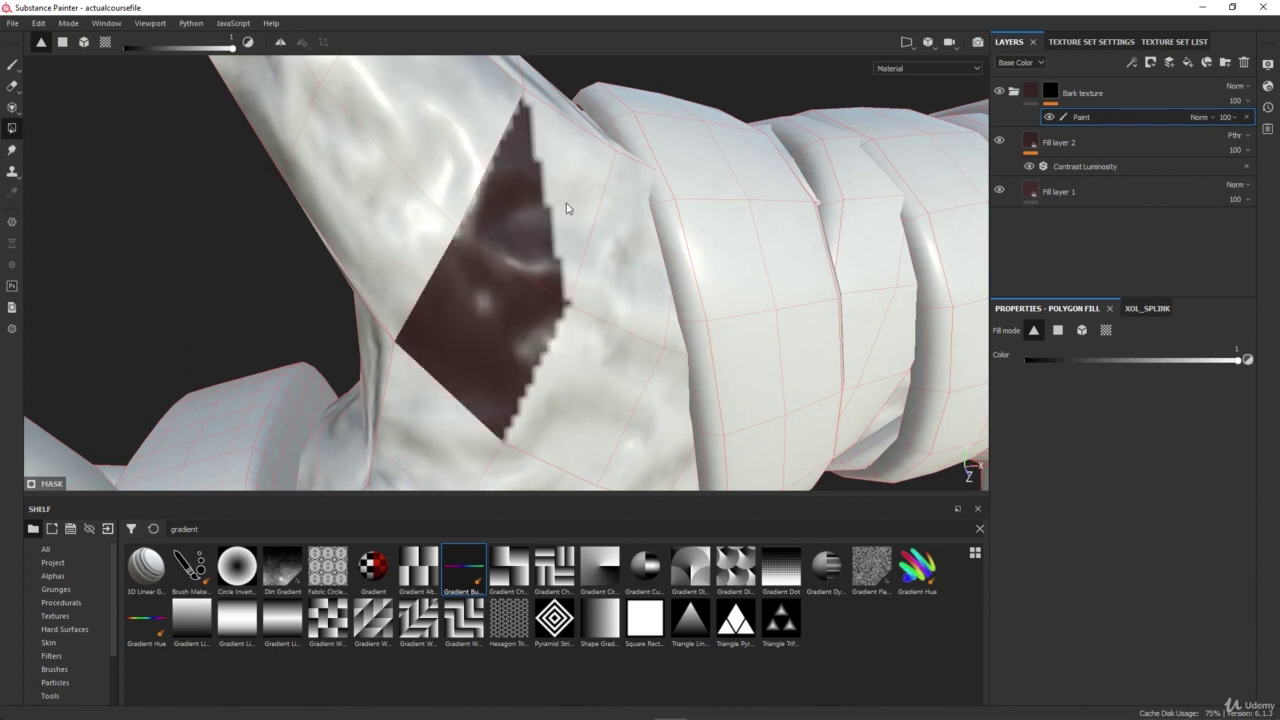
pyautogui.click(565, 202)
pyautogui.scroll(-4, 524, 216)
pyautogui.click(464, 142)
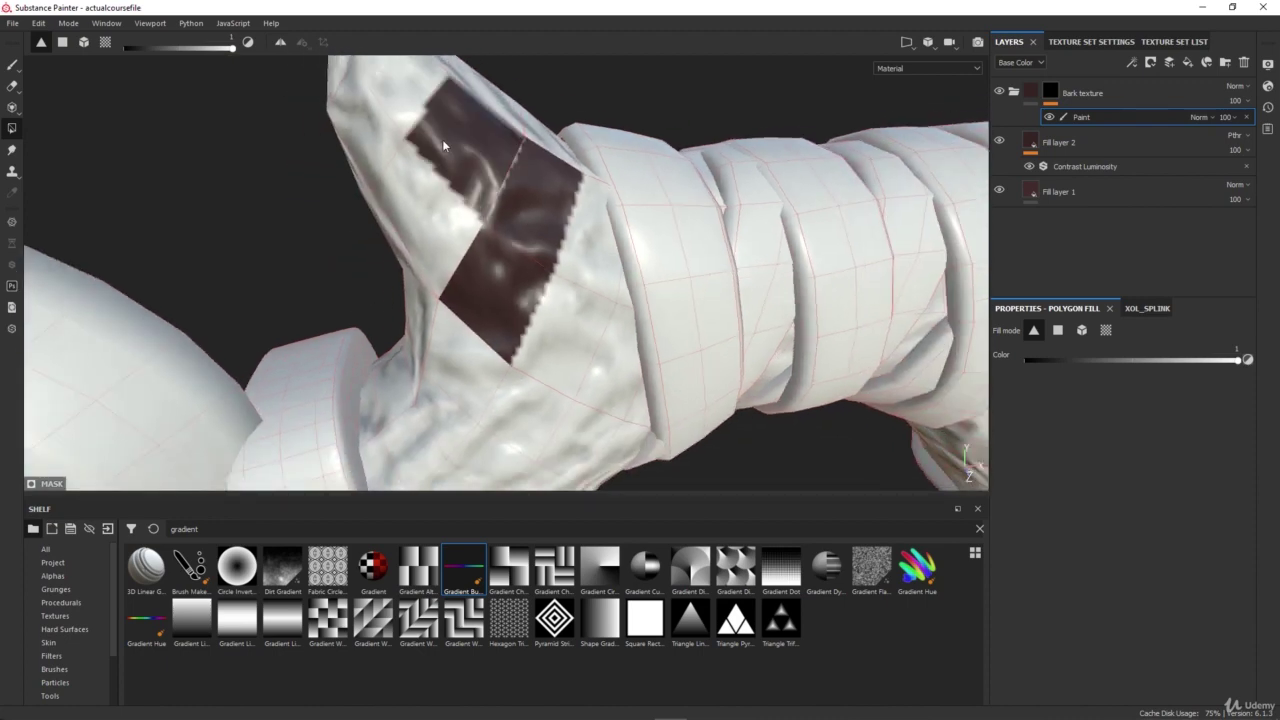
# Step: Change the fill mode to mesh fill and fill the whole central bark piece in the mask
pyautogui.click(83, 43)
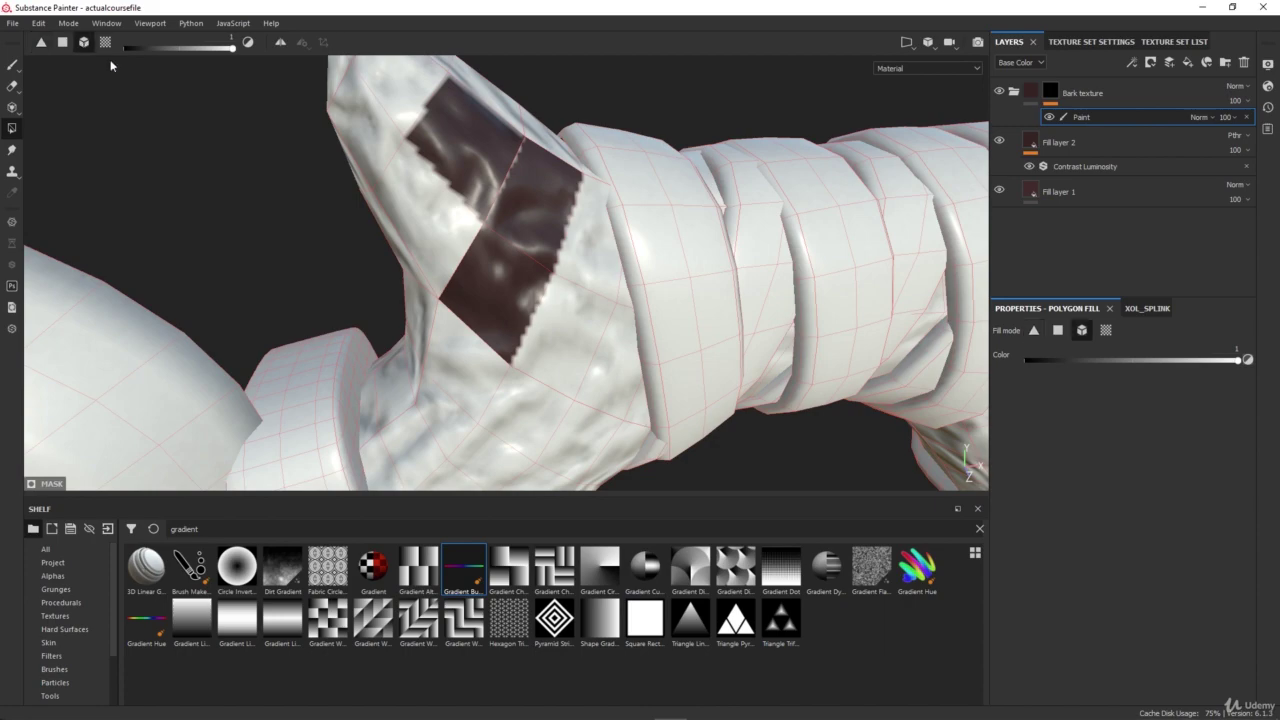
pyautogui.click(490, 209)
pyautogui.scroll(-8, 520, 280)
pyautogui.keyDown('alt'); pyautogui.moveTo(520, 297); pyautogui.dragTo(451, 267); pyautogui.keyUp('alt')
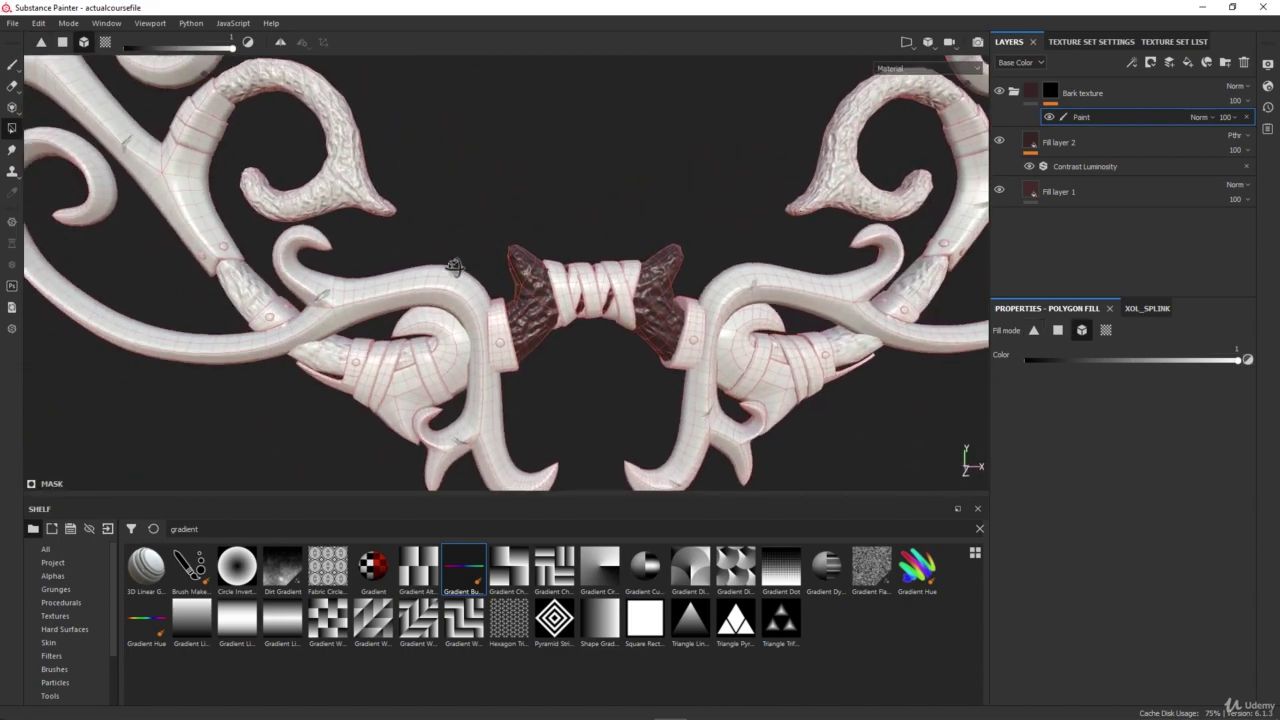
# Step: Mesh-fill the lower bark branches beneath the wraps and metal bands on both sides of the ornament
pyautogui.scroll(6, 365, 362)
pyautogui.keyDown('alt'); pyautogui.moveTo(312, 366); pyautogui.dragTo(385, 323, button='middle'); pyautogui.keyUp('alt')
pyautogui.click(385, 323)
pyautogui.scroll(-8, 449, 322)
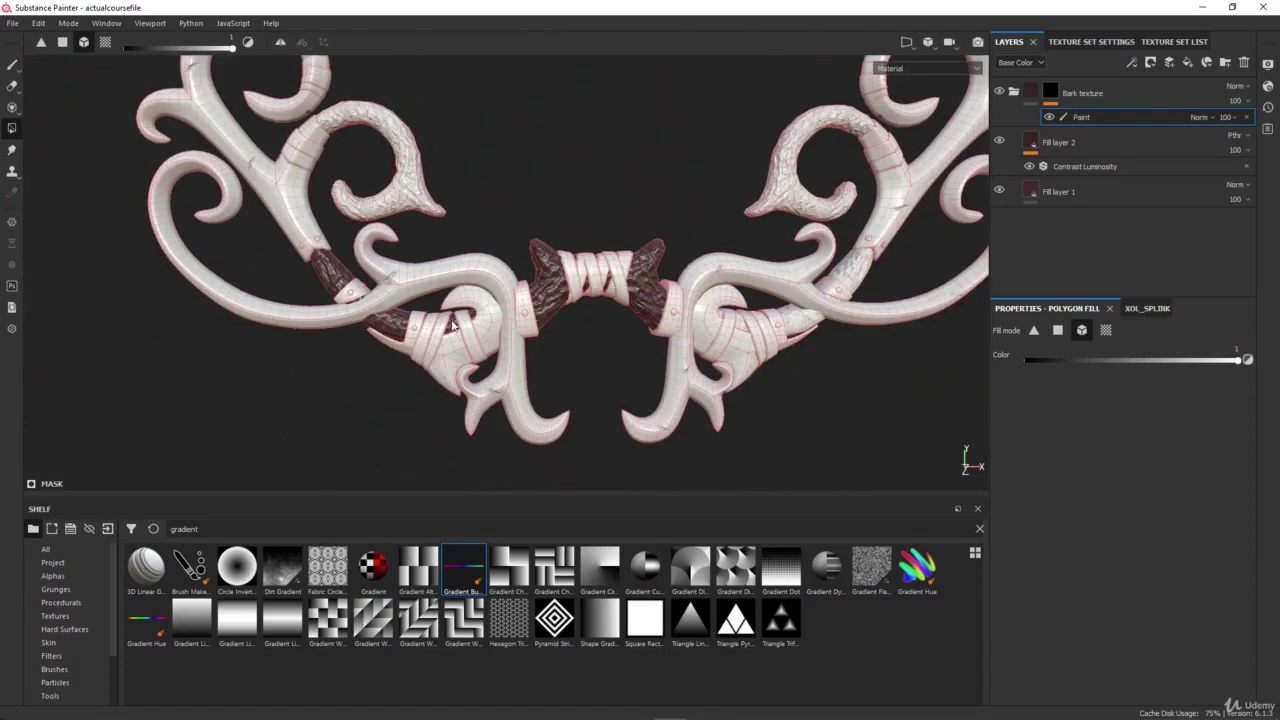
pyautogui.keyDown('alt'); pyautogui.moveTo(640, 312); pyautogui.dragTo(415, 306, button='middle'); pyautogui.keyUp('alt')
pyautogui.scroll(5, 607, 343)
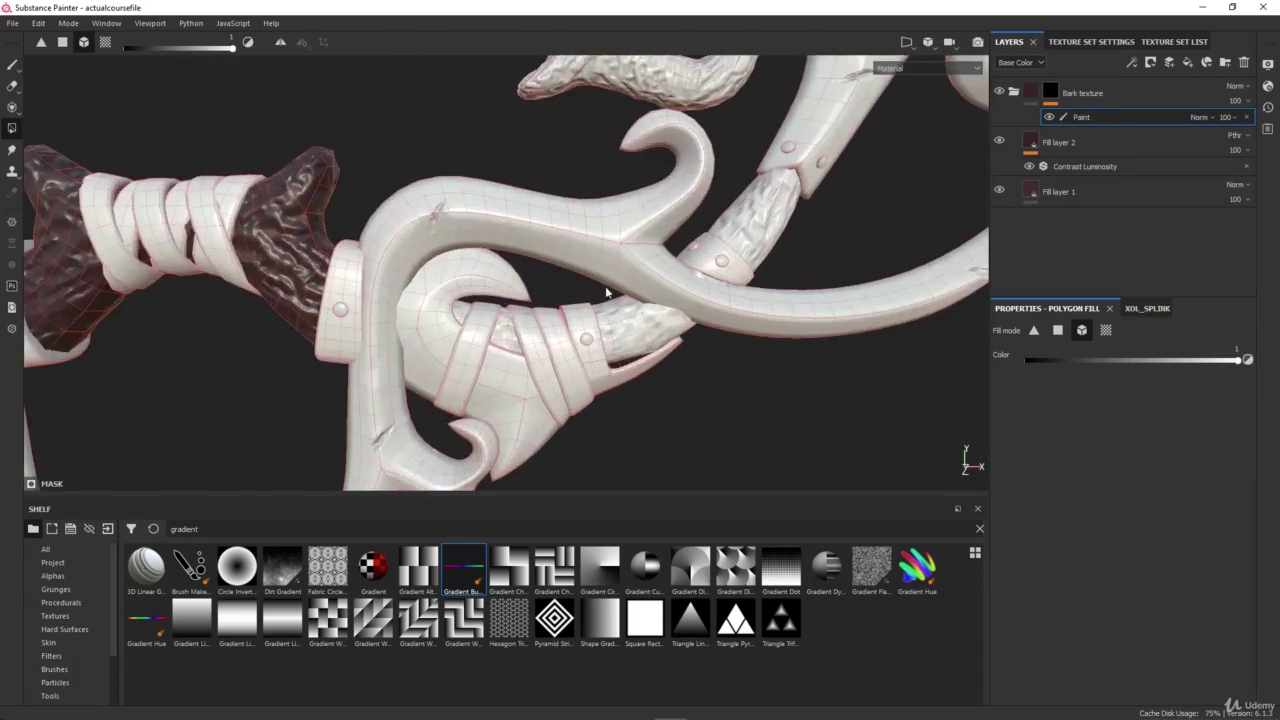
pyautogui.keyDown('alt'); pyautogui.moveTo(601, 300); pyautogui.dragTo(631, 402, button='middle'); pyautogui.keyUp('alt')
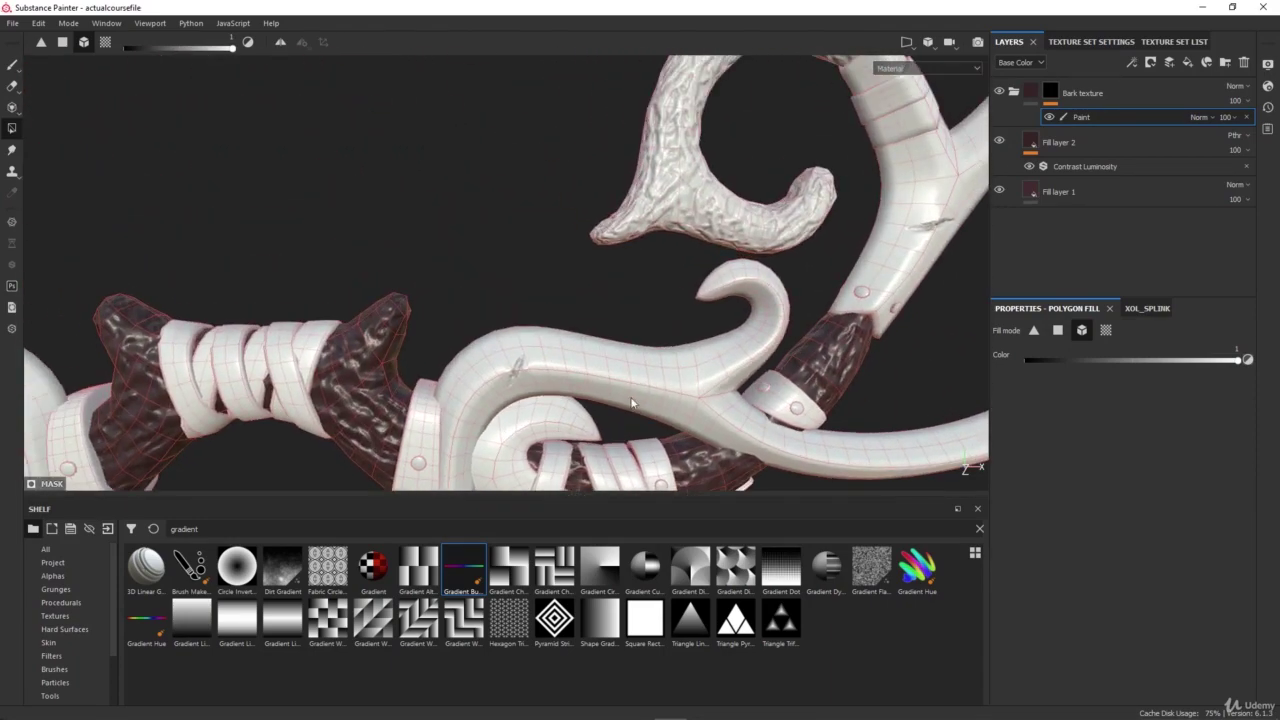
# Step: Mesh-fill the curled bark hooks on both sides of the ornament
pyautogui.click(657, 202)
pyautogui.keyDown('alt'); pyautogui.moveTo(657, 202); pyautogui.dragTo(420, 287, button='right'); pyautogui.keyUp('alt')
pyautogui.keyDown('alt'); pyautogui.moveTo(358, 283); pyautogui.dragTo(536, 232, button='middle'); pyautogui.keyUp('alt')
pyautogui.click(388, 238)
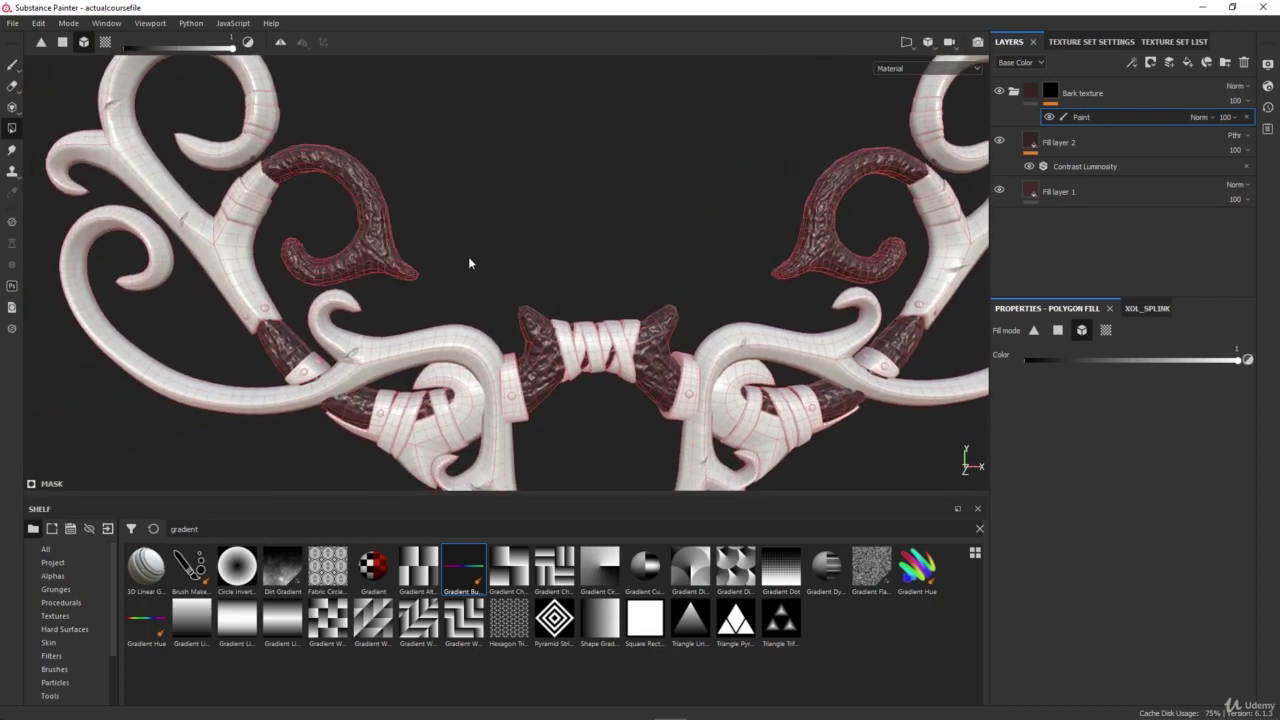
pyautogui.scroll(-5, 472, 264)
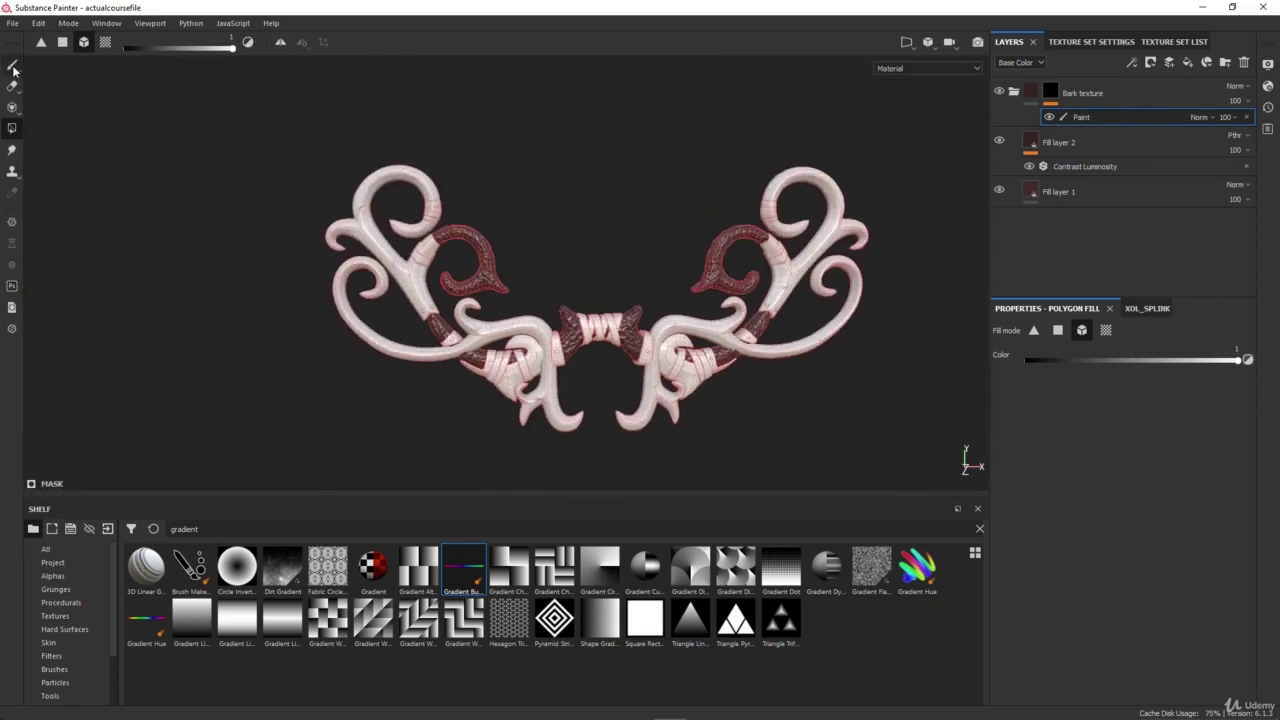
# Step: Switch to the Paint tool and examine the bark masking on the ornament from several angles
pyautogui.click(12, 65)
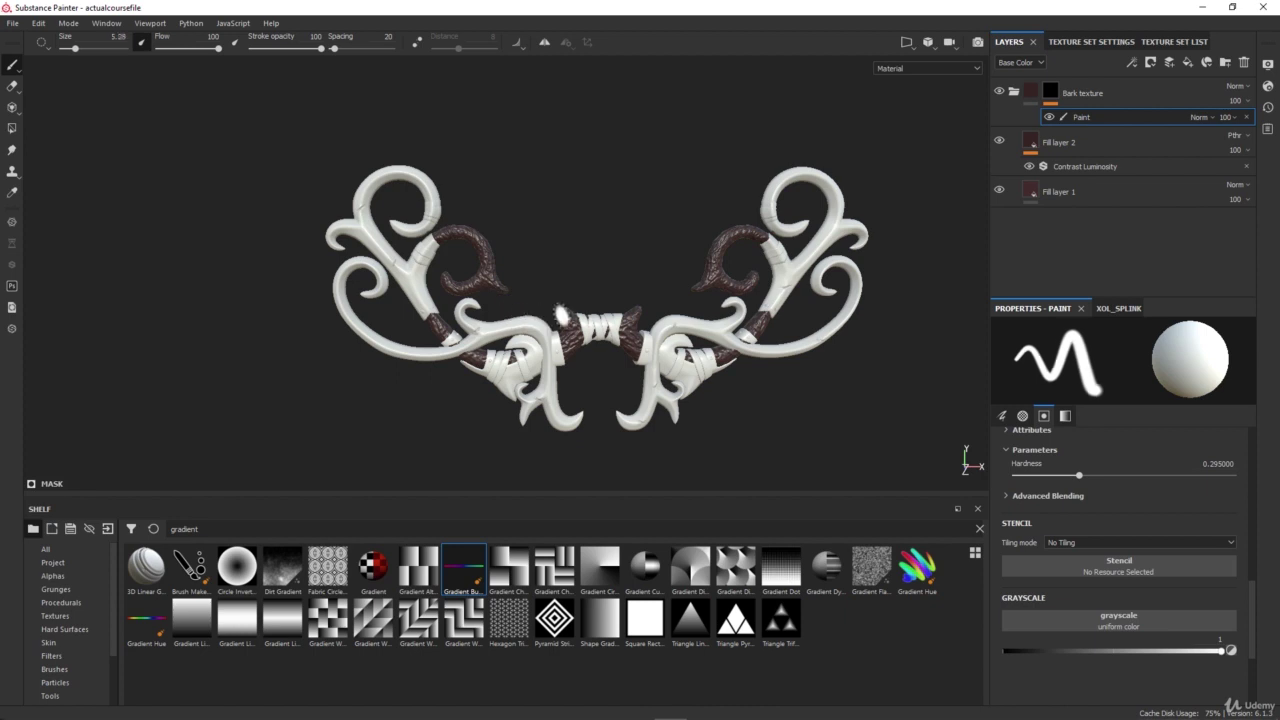
pyautogui.keyDown('alt'); pyautogui.moveTo(562, 316); pyautogui.dragTo(576, 316); pyautogui.keyUp('alt')
pyautogui.scroll(4, 590, 325)
pyautogui.scroll(-5, 647, 340)
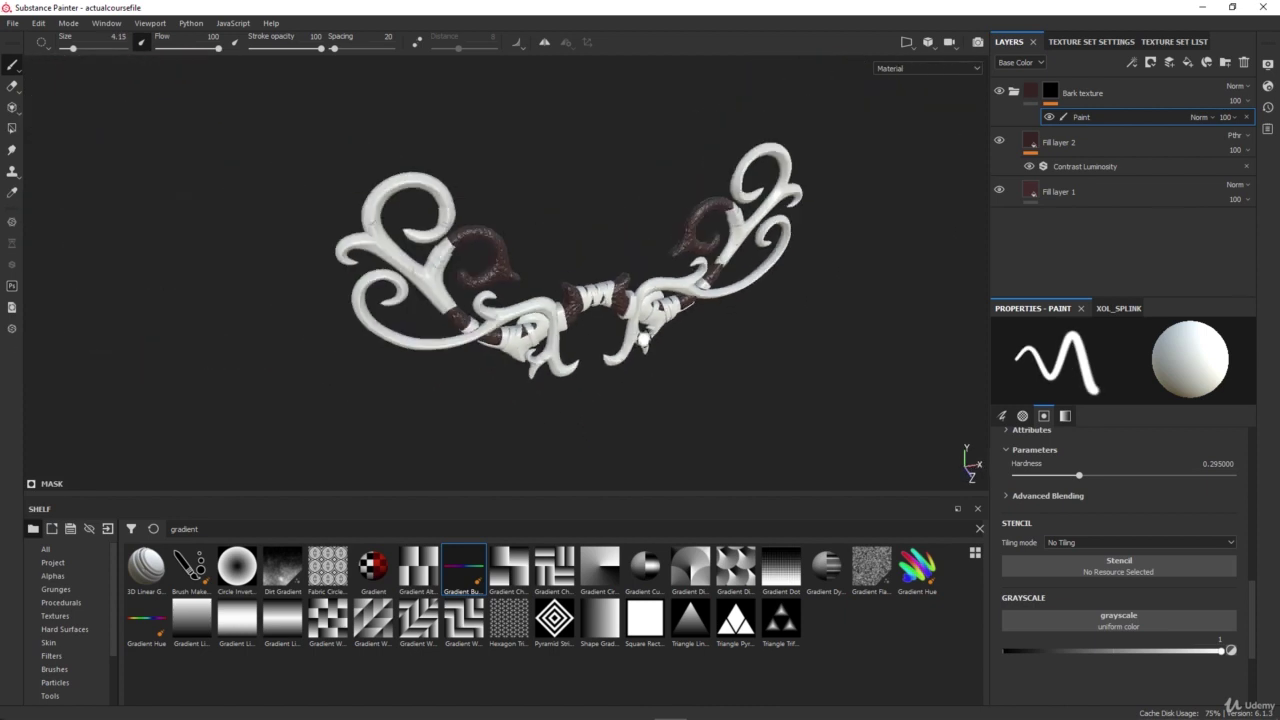
pyautogui.scroll(8, 765, 349)
pyautogui.keyDown('alt'); pyautogui.moveTo(521, 333); pyautogui.dragTo(297, 258); pyautogui.keyUp('alt')
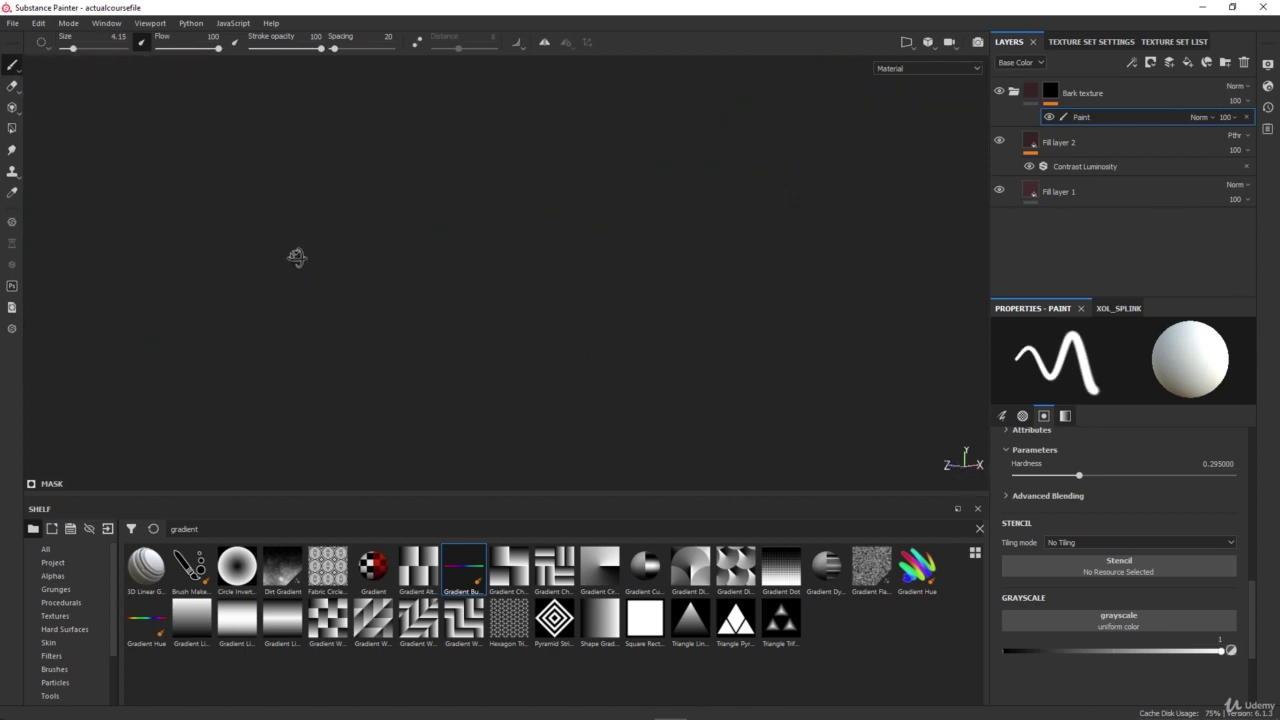
pyautogui.keyDown('alt'); pyautogui.moveTo(446, 219); pyautogui.dragTo(345, 382); pyautogui.keyUp('alt')
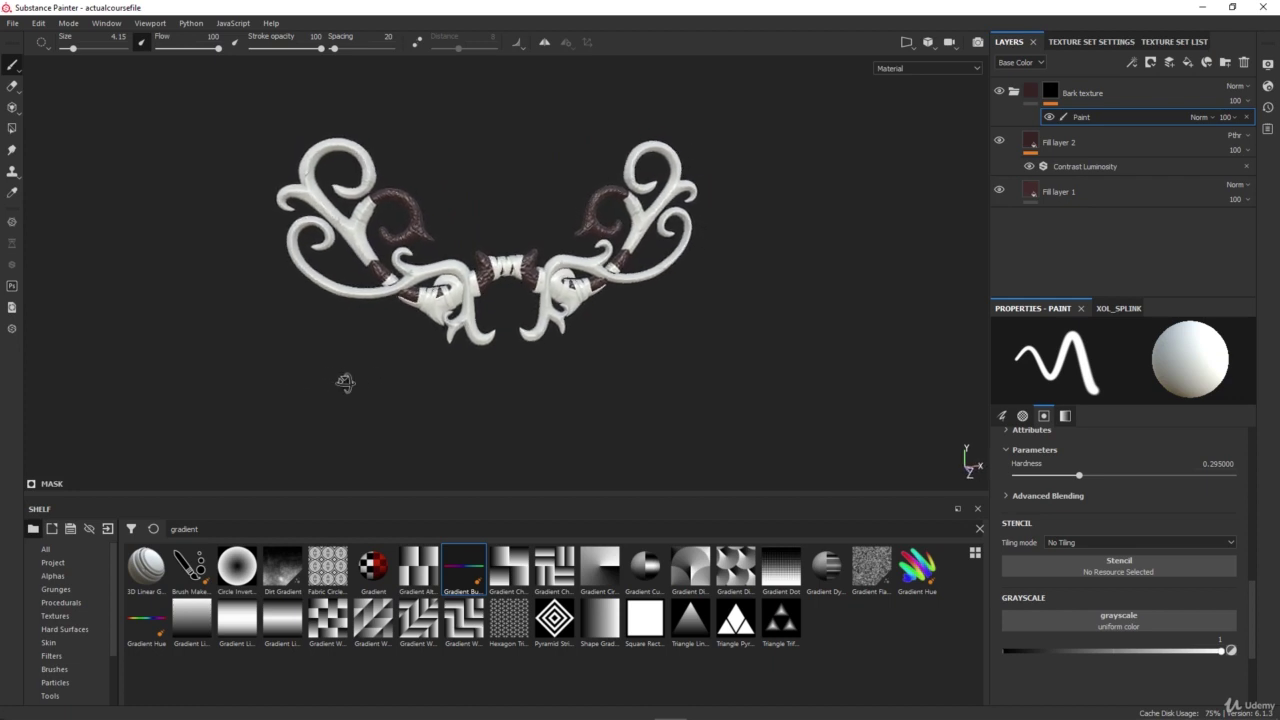
pyautogui.keyDown('alt'); pyautogui.moveTo(457, 258); pyautogui.dragTo(468, 354, button='right'); pyautogui.keyUp('alt')
pyautogui.keyDown('alt'); pyautogui.moveTo(468, 354); pyautogui.dragTo(485, 407, button='middle'); pyautogui.keyUp('alt')
pyautogui.keyDown('alt'); pyautogui.moveTo(496, 361); pyautogui.dragTo(480, 352); pyautogui.keyUp('alt')
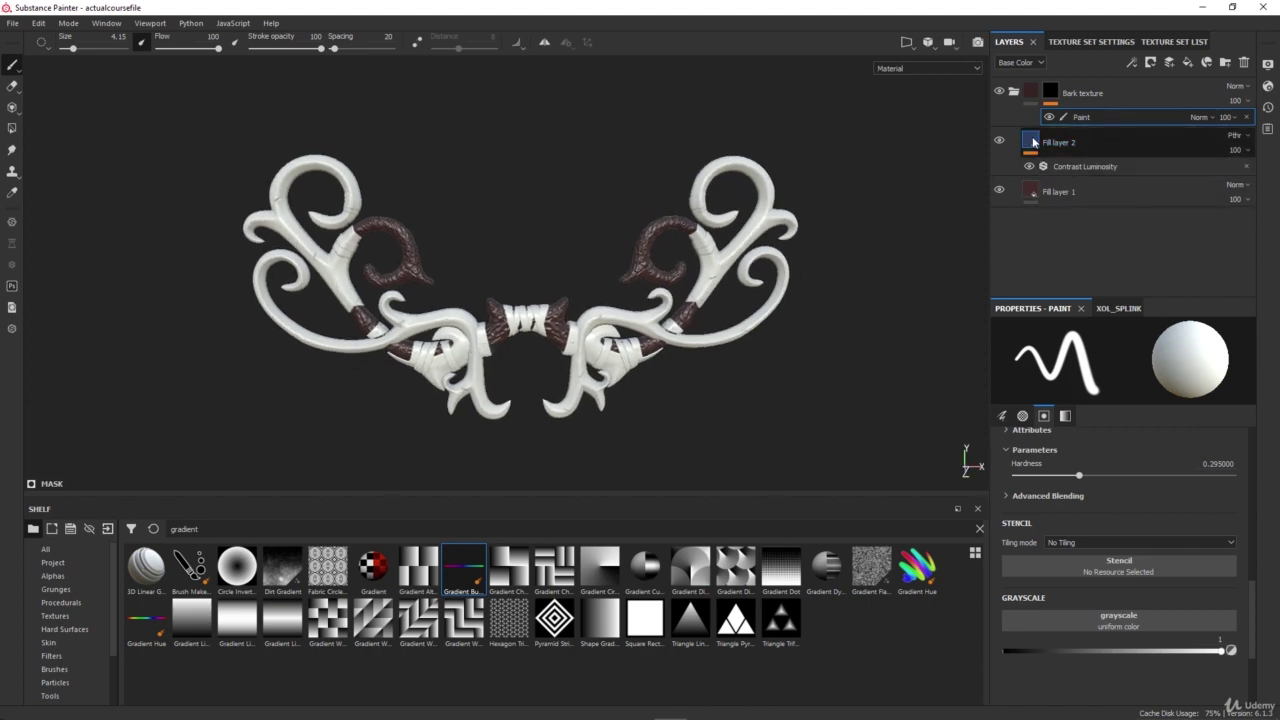
# Step: Set the luminosity of Fill layer 2's Contrast Luminosity filter to about -0.10 and check the central bark up close
pyautogui.click(1045, 166)
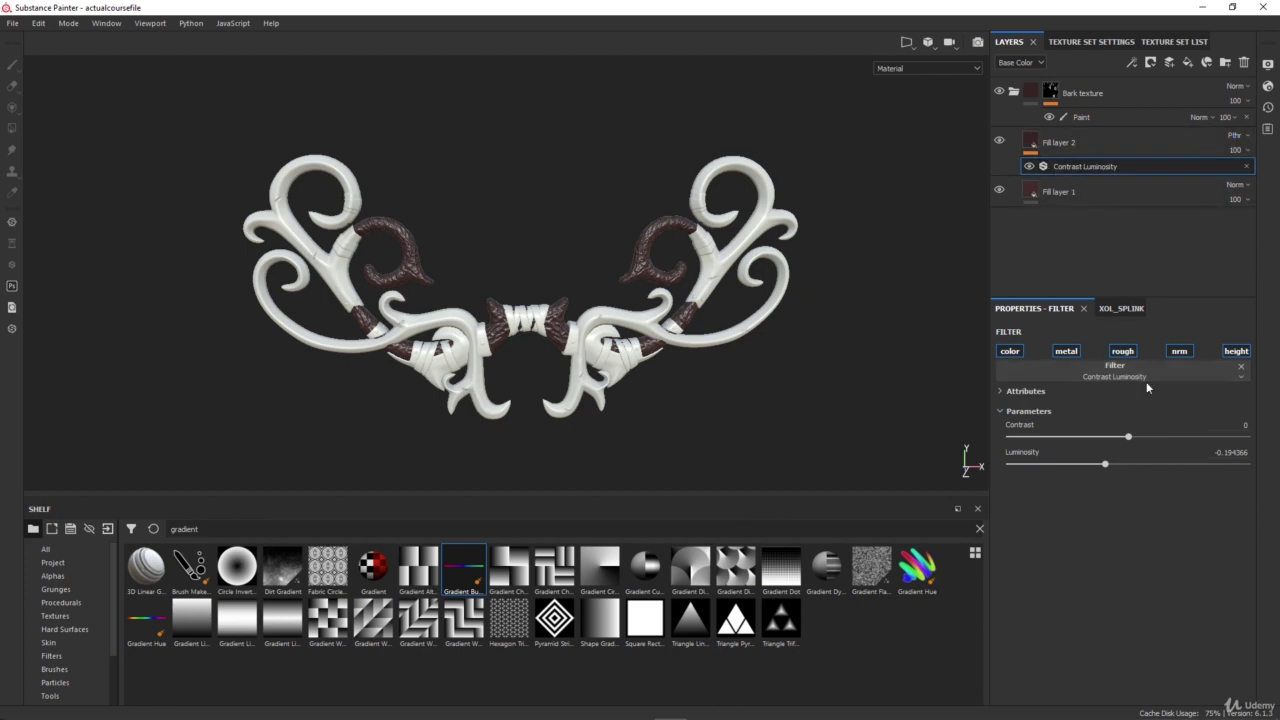
pyautogui.moveTo(1137, 465); pyautogui.dragTo(1114, 470)
pyautogui.scroll(10, 472, 283)
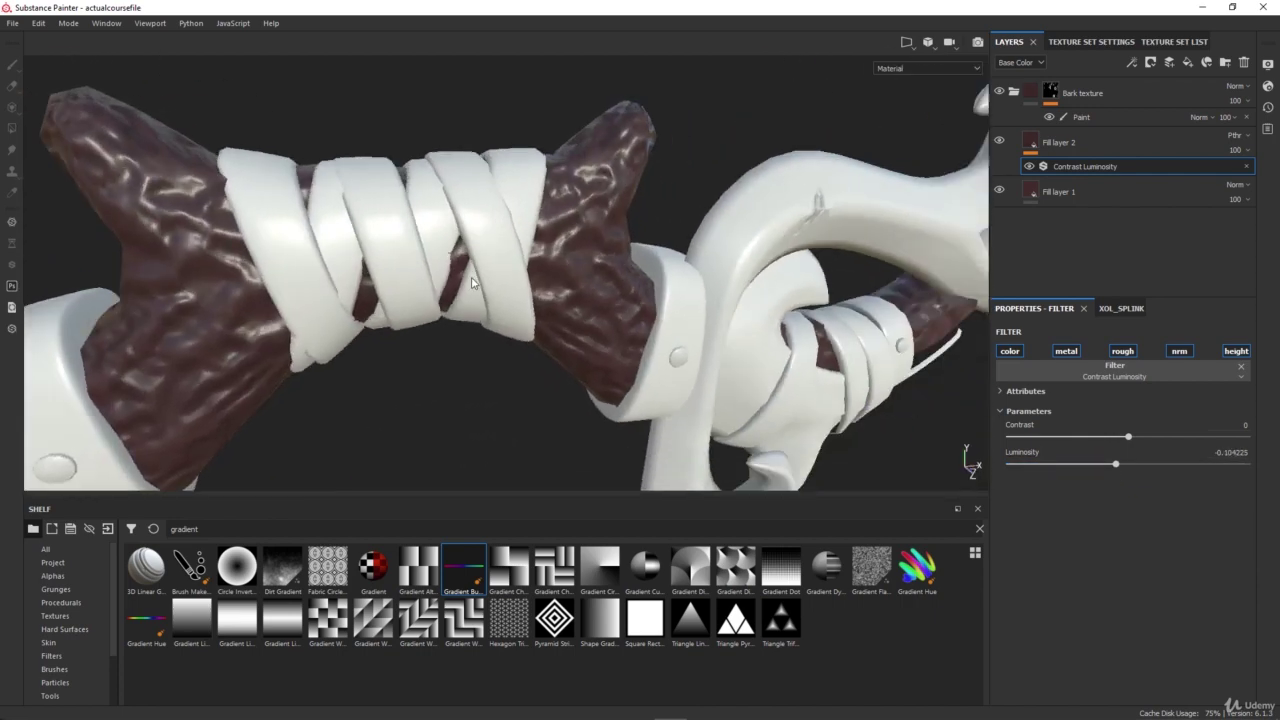
pyautogui.keyDown('alt'); pyautogui.moveTo(472, 283); pyautogui.dragTo(586, 295, button='middle'); pyautogui.keyUp('alt')
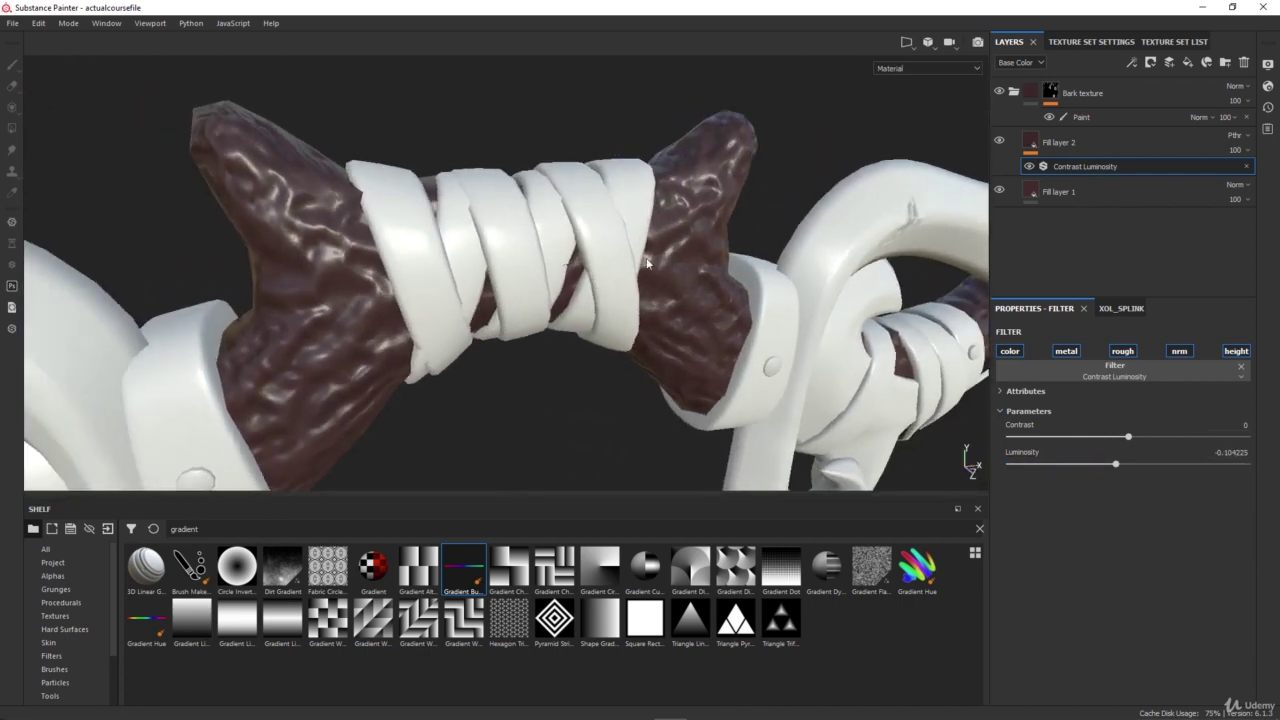
# Step: Add a black mask to Fill layer 2, select it for painting and reduce the brush size to 0.73
pyautogui.click(1069, 147)
pyautogui.rightClick(1066, 144)
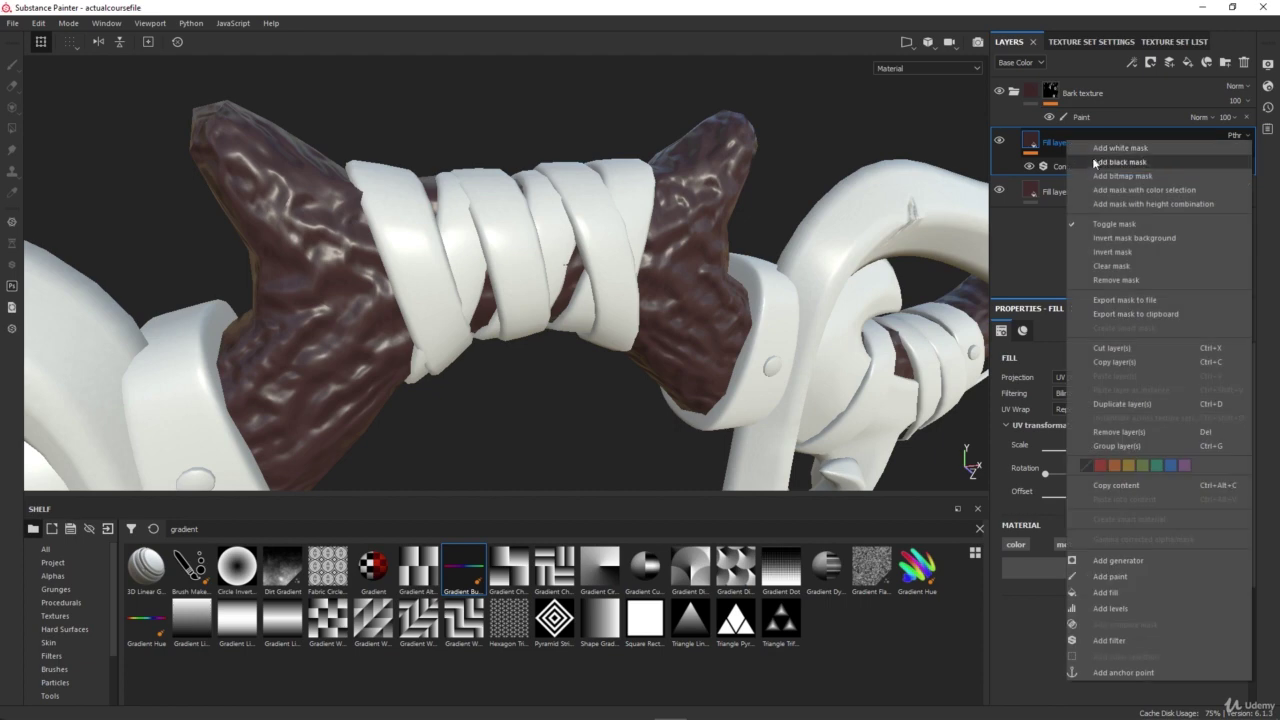
pyautogui.click(1110, 162)
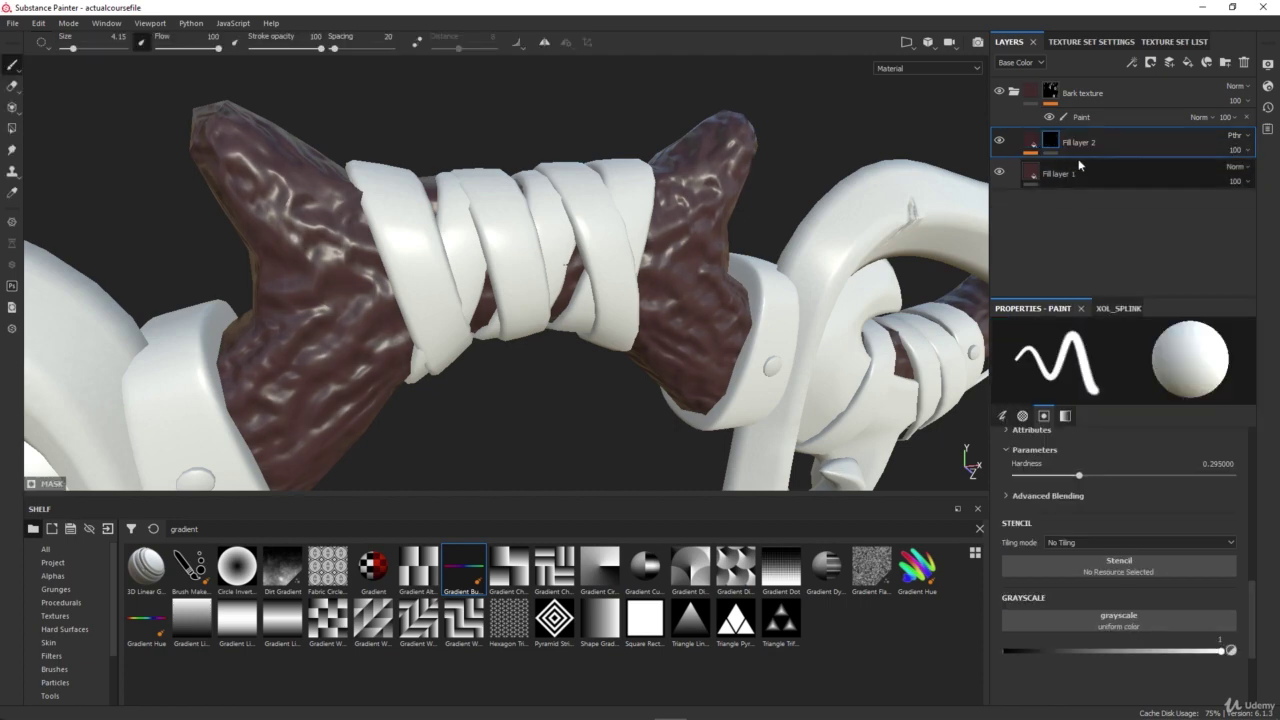
pyautogui.scroll(-3, 683, 271)
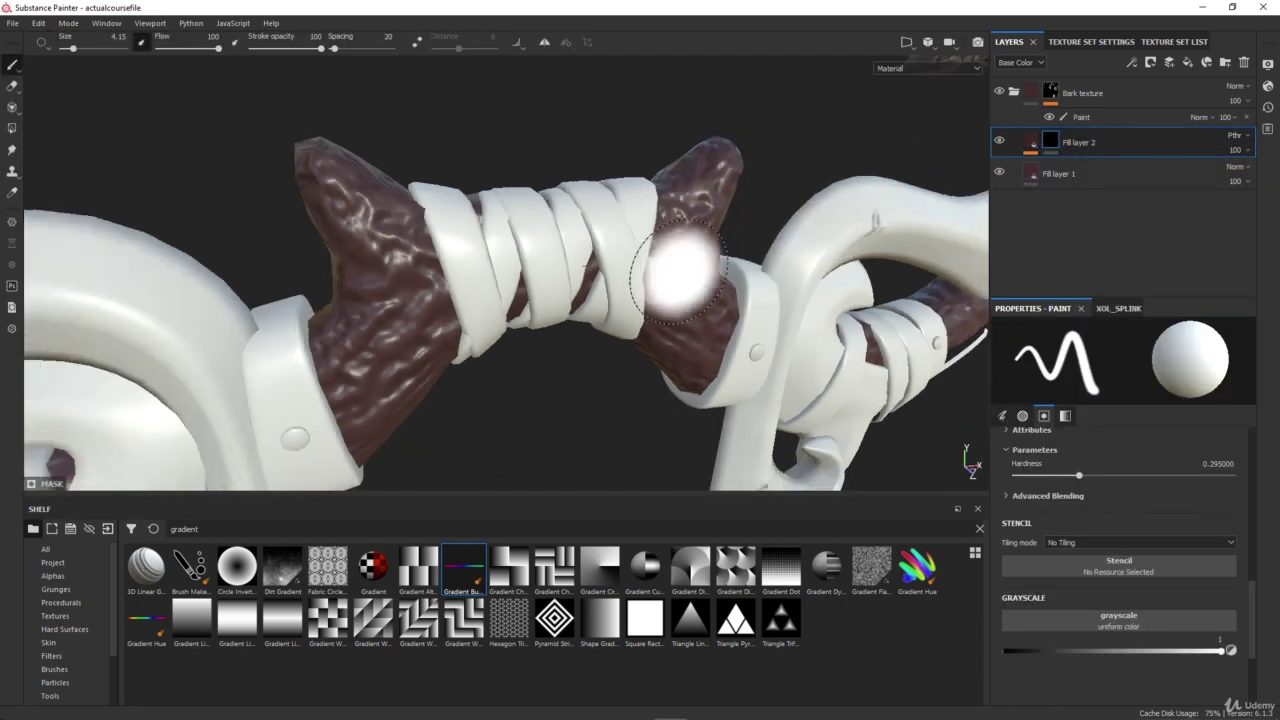
pyautogui.click(1028, 143)
pyautogui.click(1051, 142)
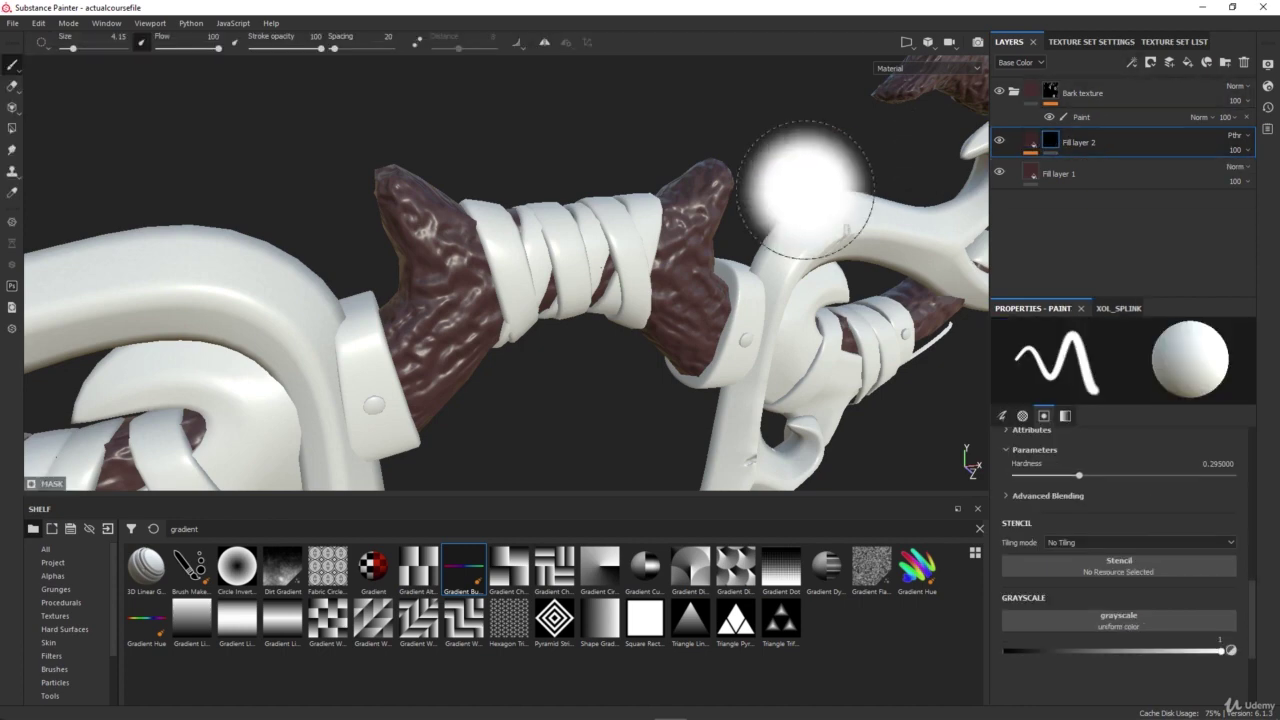
pyautogui.keyDown('ctrl'); pyautogui.moveTo(452, 248); pyautogui.dragTo(410, 250, button='right'); pyautogui.keyUp('ctrl')
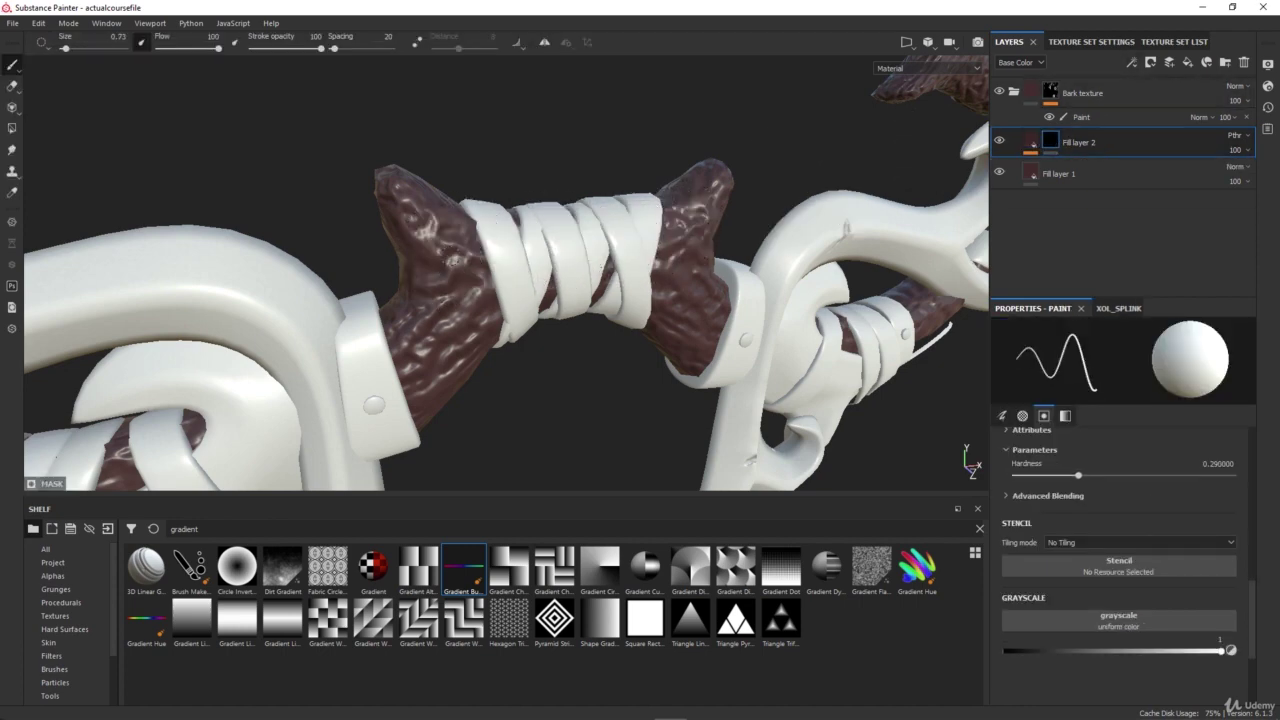
pyautogui.scroll(5, 451, 312)
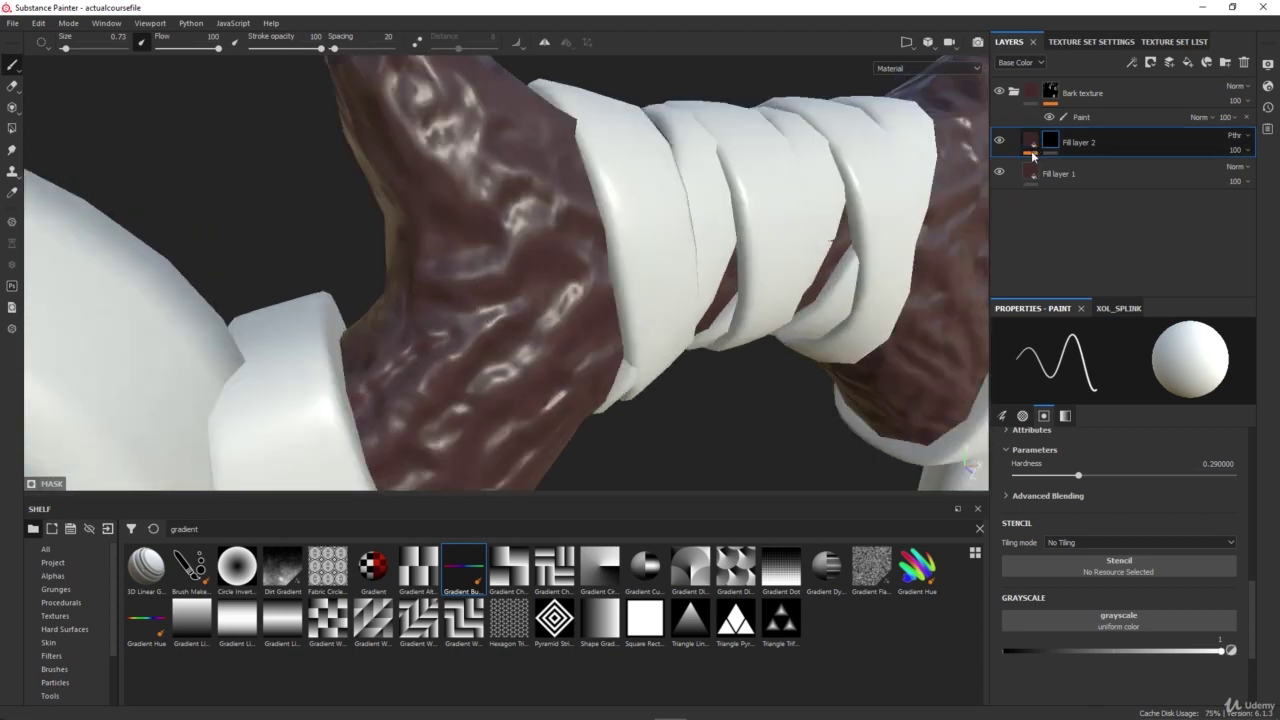
# Step: Darken Fill layer 2 by lowering its Contrast Luminosity filter's luminosity to about -0.93
pyautogui.click(1032, 142)
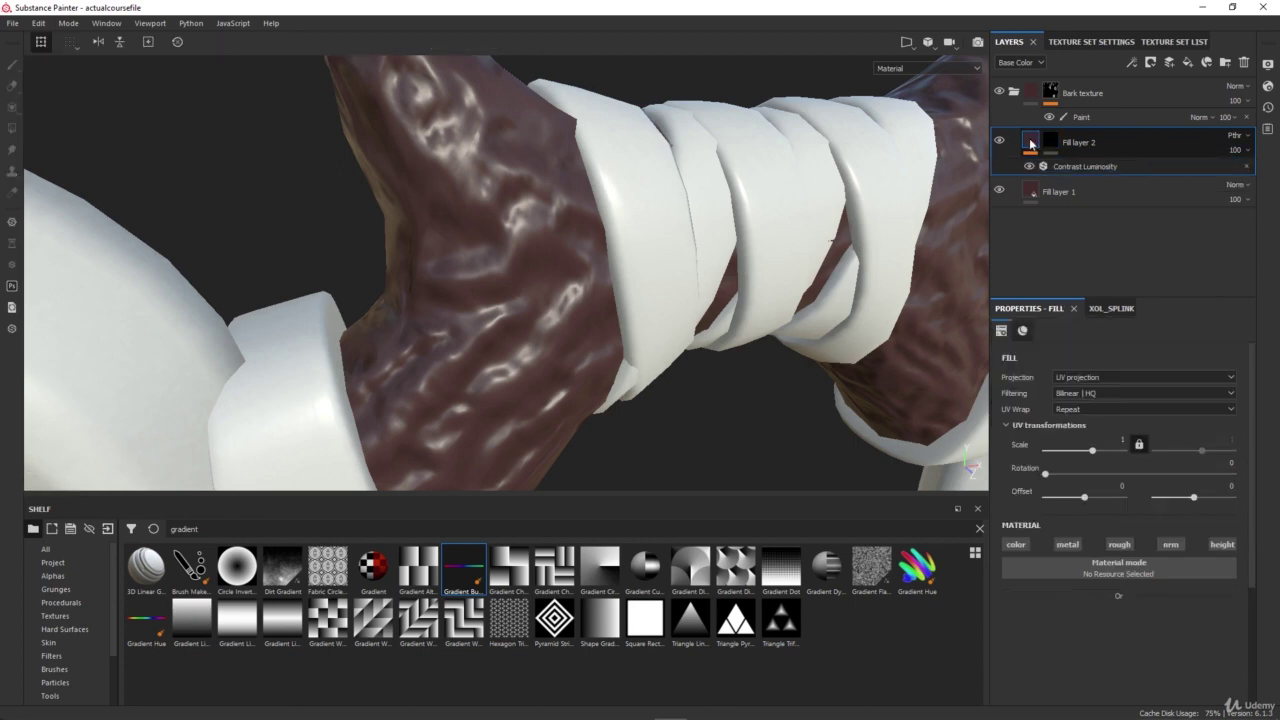
pyautogui.click(1080, 166)
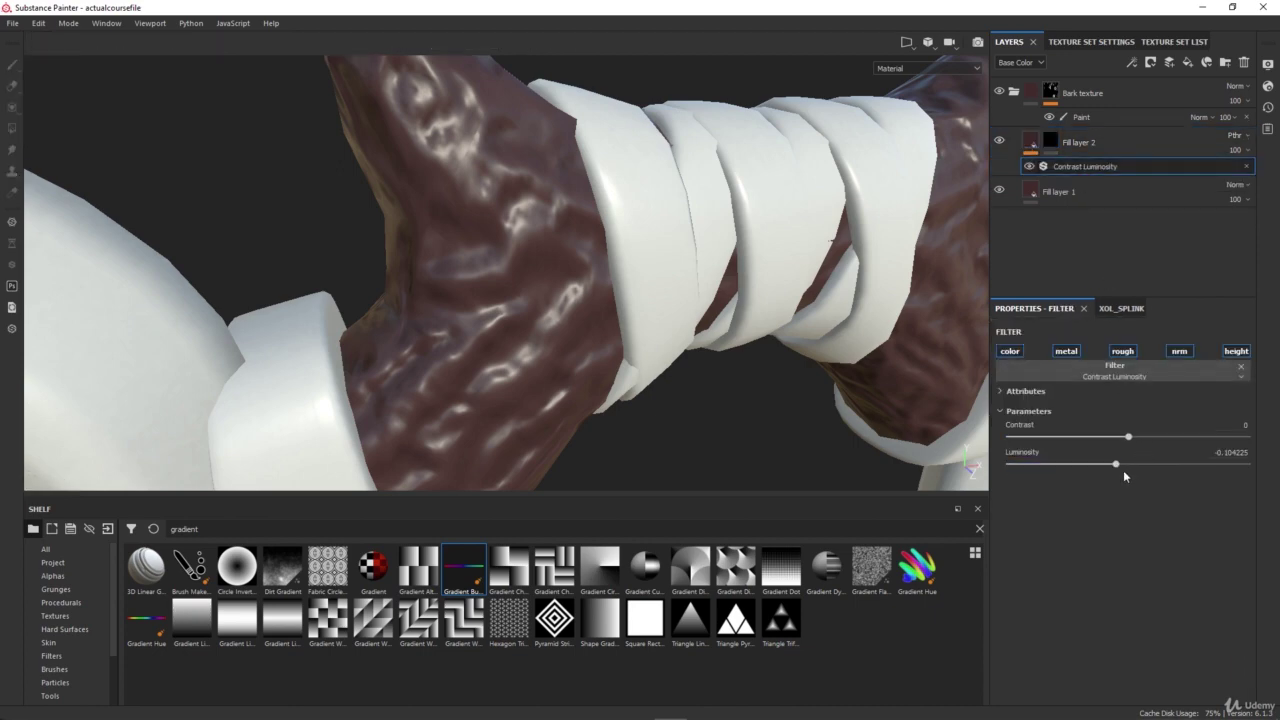
pyautogui.moveTo(1124, 465); pyautogui.dragTo(1047, 465)
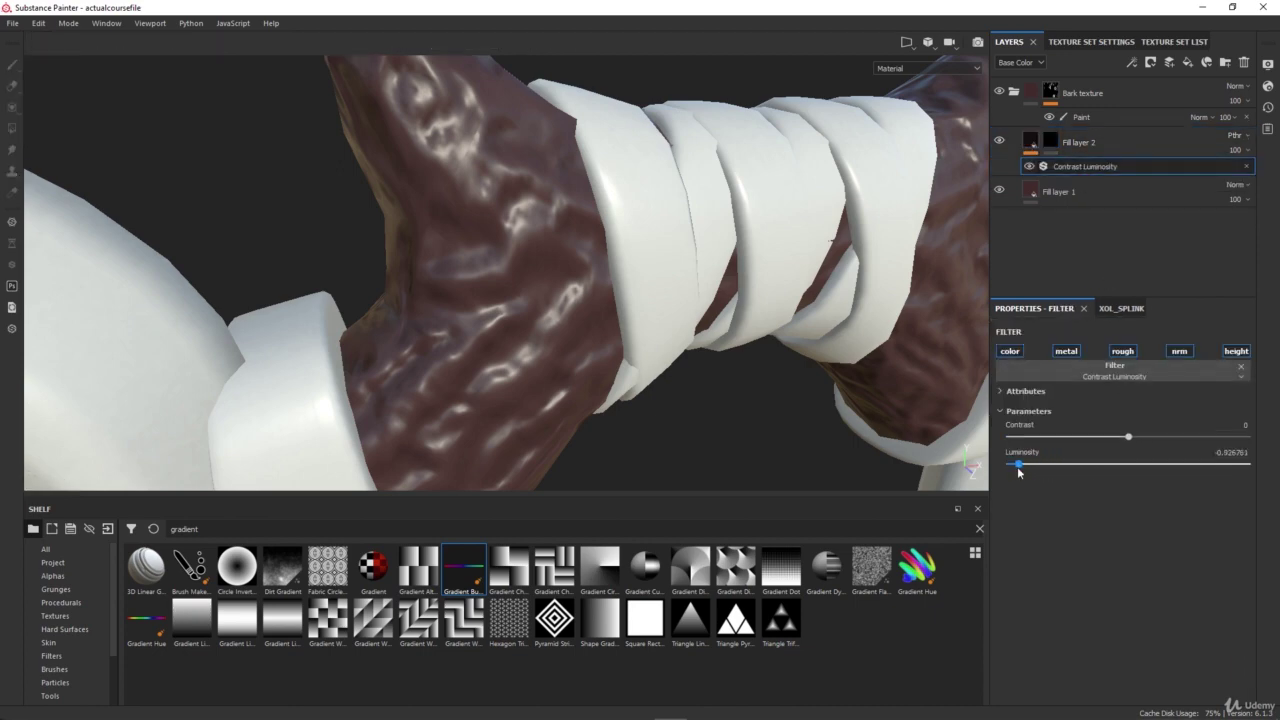
# Step: Try painting dark strokes by hand in Fill layer 2's mask on the central bark horn, and undo them
pyautogui.click(1050, 141)
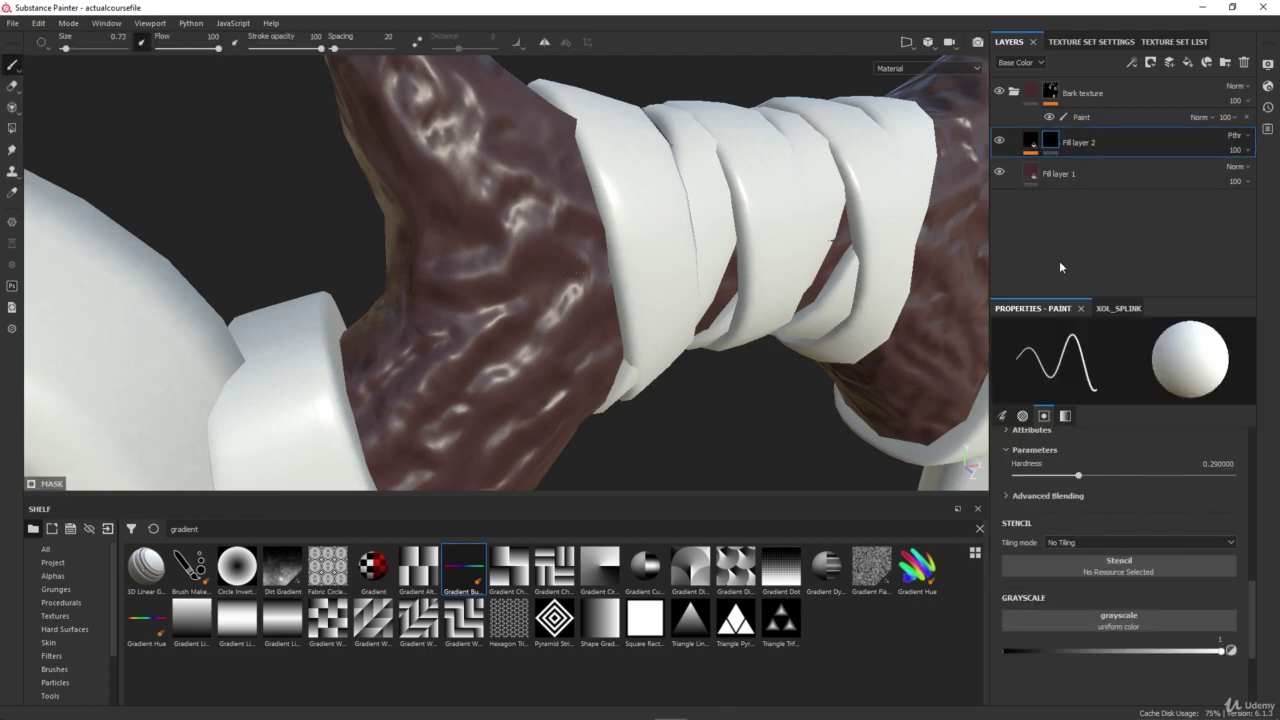
pyautogui.moveTo(551, 209); pyautogui.dragTo(503, 290)
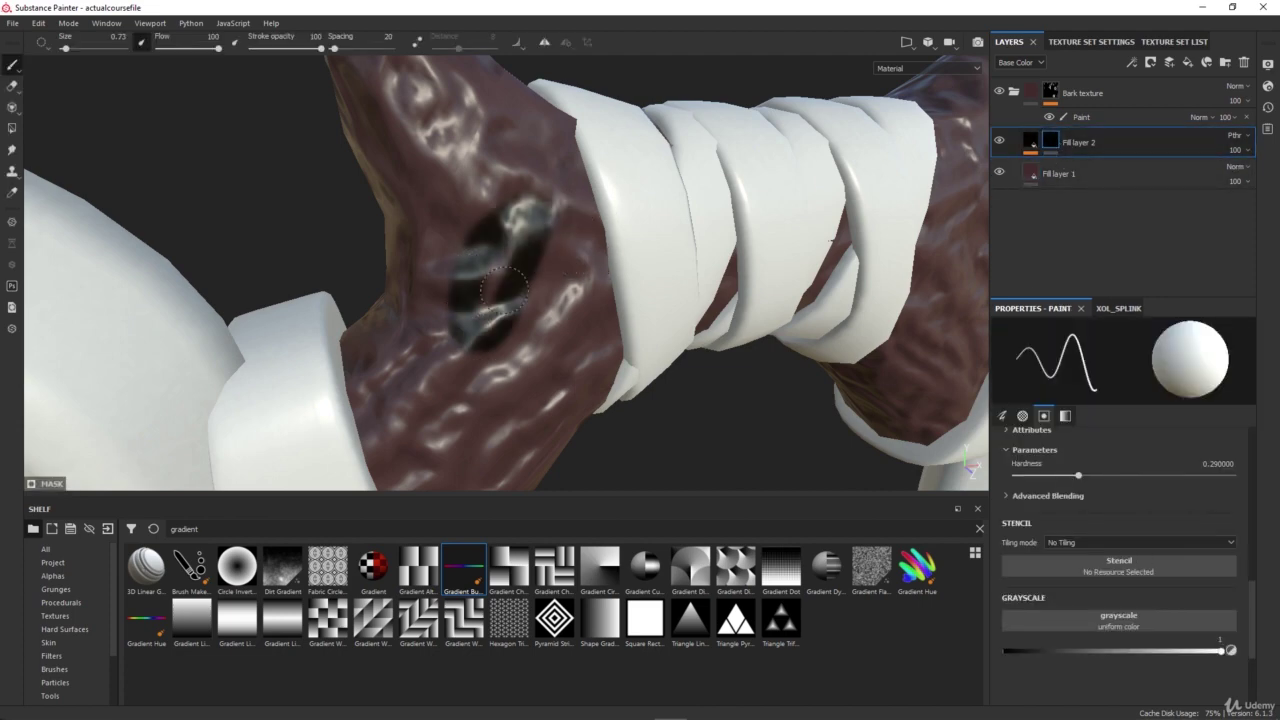
pyautogui.moveTo(471, 420); pyautogui.dragTo(523, 267)
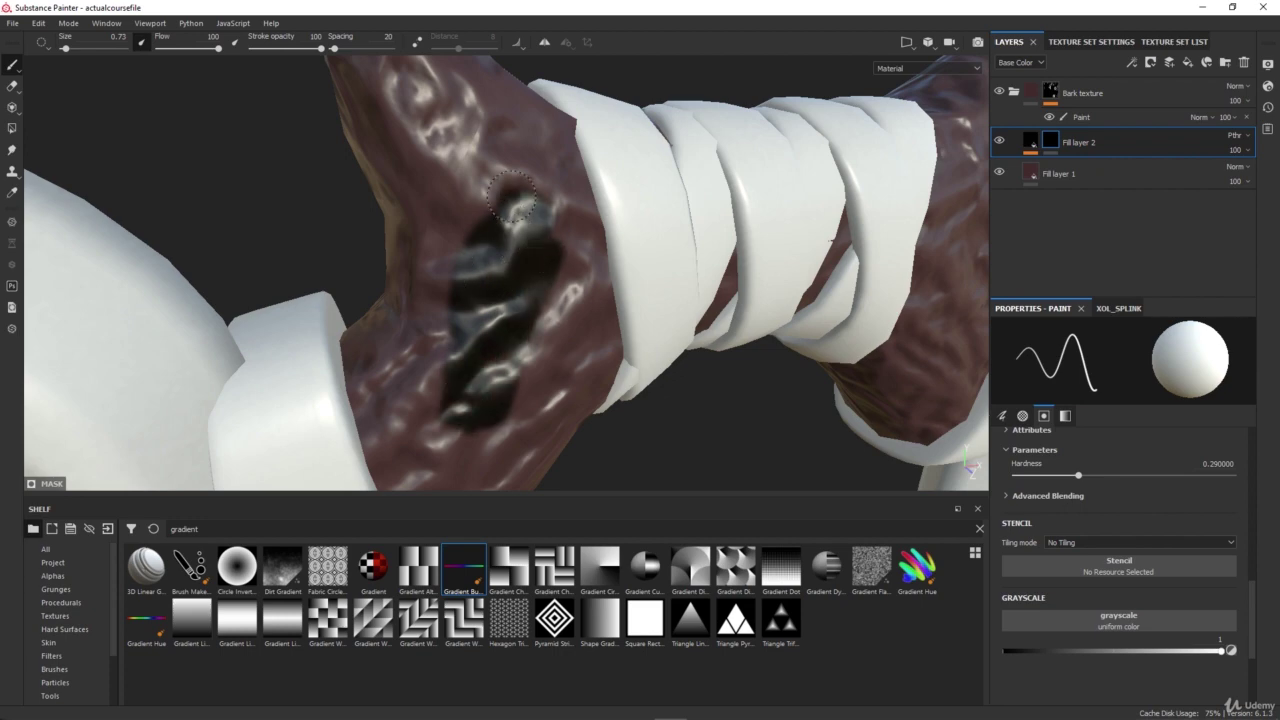
pyautogui.scroll(-5, 512, 197)
pyautogui.moveTo(620, 240)
pyautogui.keyDown('alt'); pyautogui.mouseDown()
pyautogui.moveTo(386, 314)
pyautogui.moveTo(703, 256)
pyautogui.moveTo(624, 258)
pyautogui.moveTo(502, 306)
pyautogui.moveTo(516, 254)
pyautogui.mouseUp(); pyautogui.keyUp('alt')
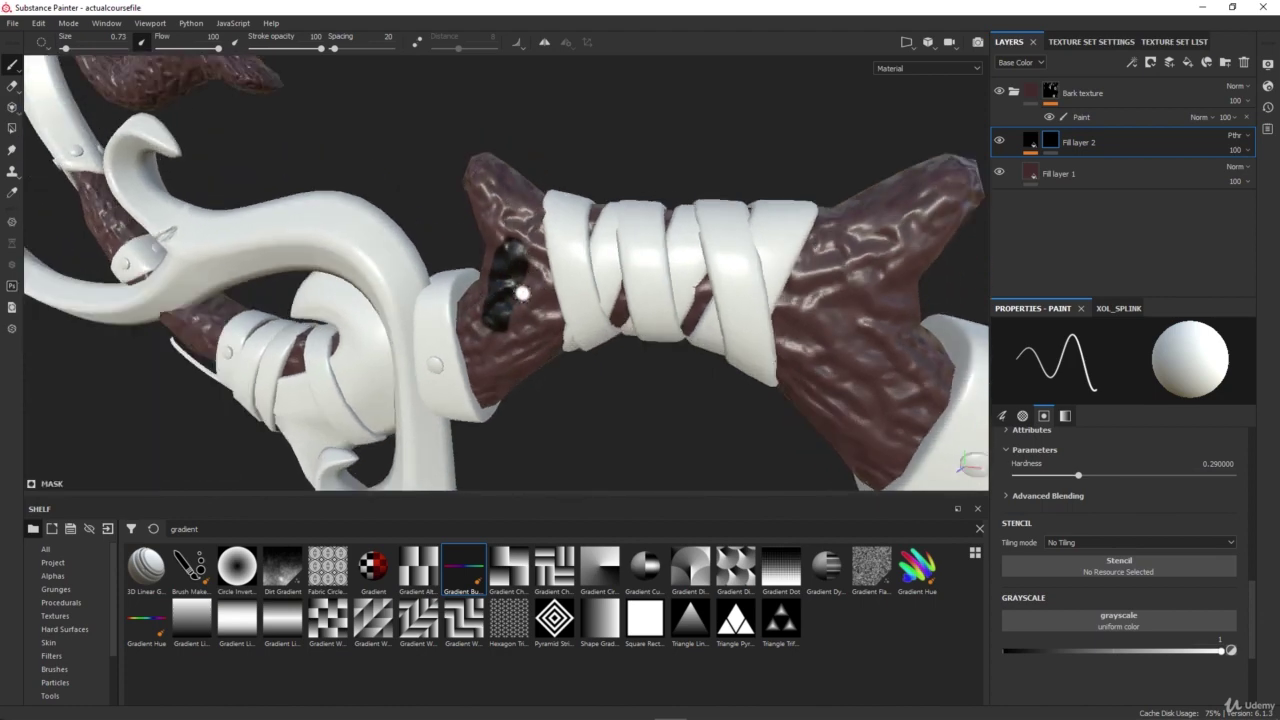
pyautogui.hotkey('ctrl', 'z')
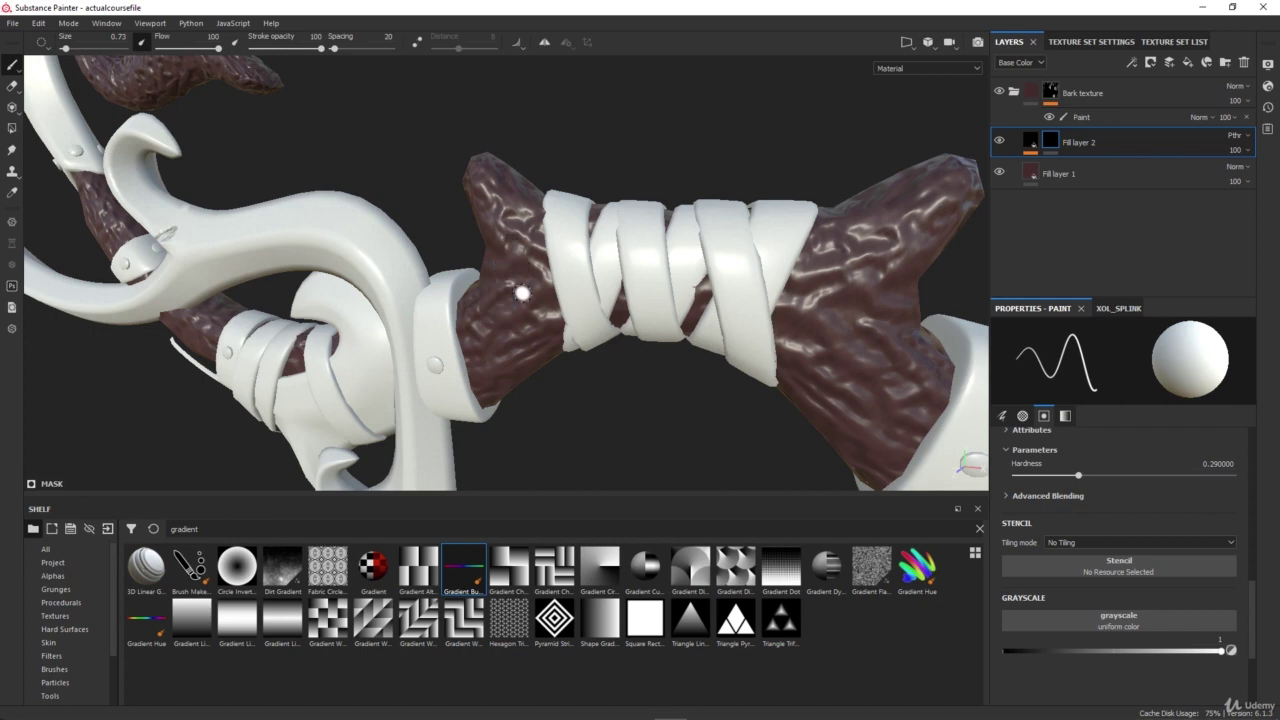
# Step: Display the Normal mesh map on the model and examine it across the whole ornament
pyautogui.keyDown('alt'); pyautogui.moveTo(522, 293); pyautogui.dragTo(660, 284); pyautogui.keyUp('alt')
pyautogui.keyDown('alt'); pyautogui.moveTo(660, 284); pyautogui.dragTo(538, 271, button='middle'); pyautogui.keyUp('alt')
pyautogui.keyDown('alt'); pyautogui.moveTo(537, 270); pyautogui.dragTo(560, 245); pyautogui.keyUp('alt')
pyautogui.click(923, 70)
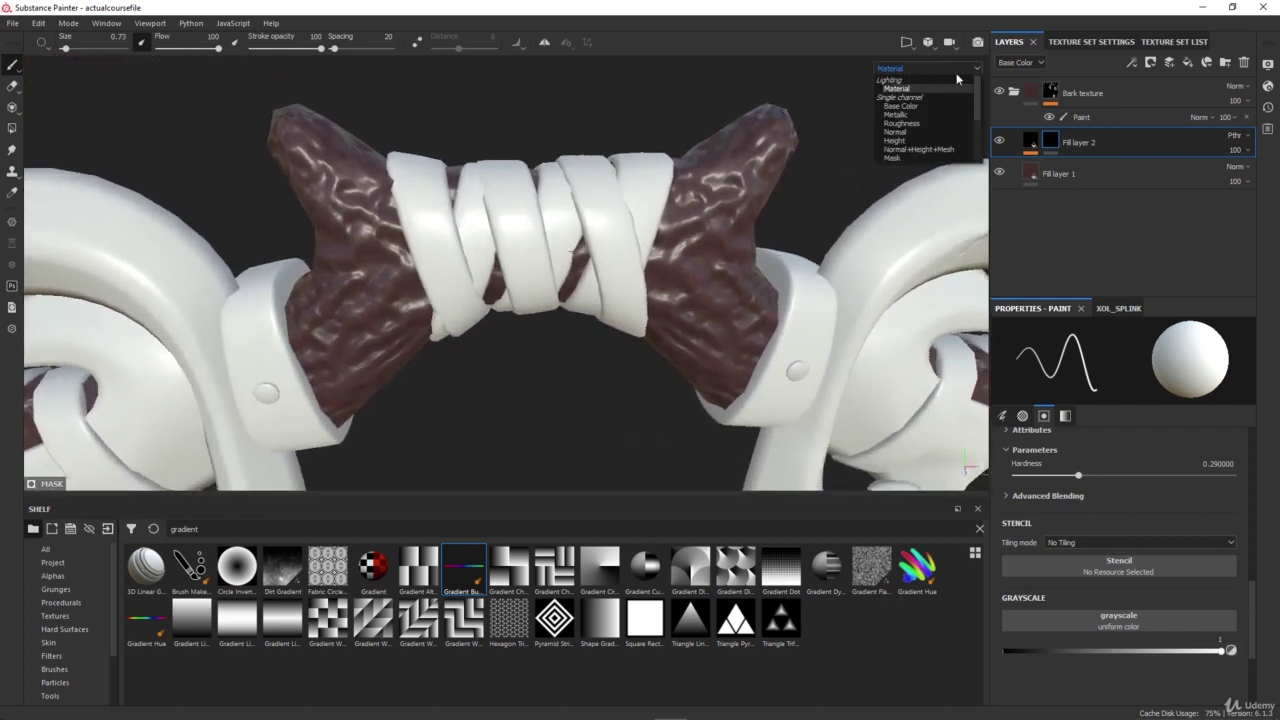
pyautogui.moveTo(977, 87); pyautogui.dragTo(975, 114)
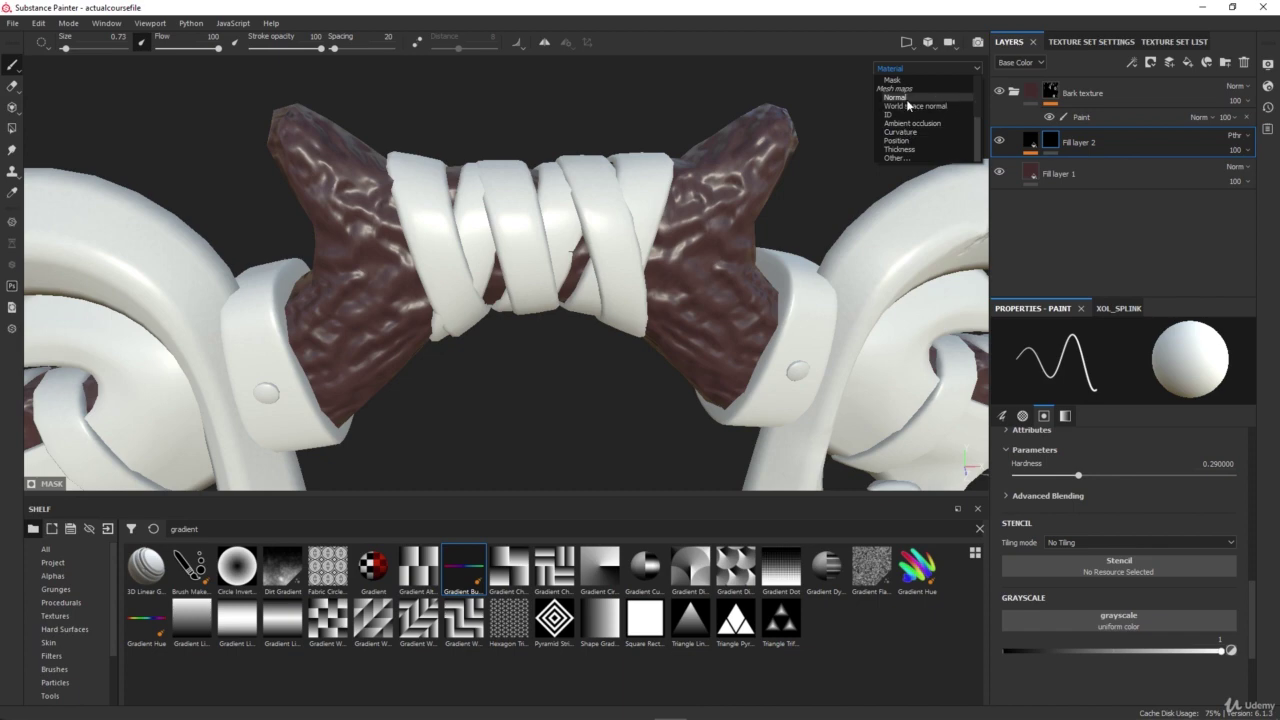
pyautogui.click(907, 97)
pyautogui.scroll(-5, 730, 196)
pyautogui.keyDown('alt'); pyautogui.moveTo(764, 168); pyautogui.dragTo(650, 300, button='middle'); pyautogui.keyUp('alt')
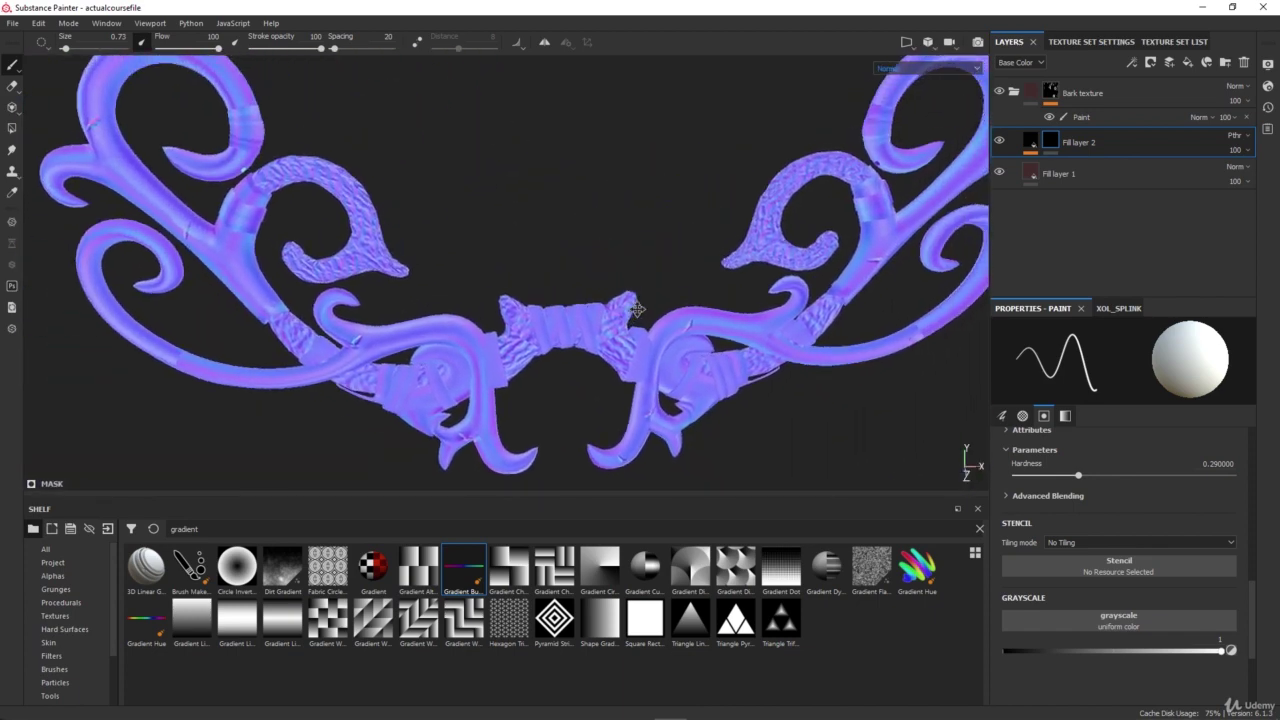
pyautogui.scroll(-1, 793, 187)
# Step: View the World space normal mesh map on the ornament, followed by the ID map
pyautogui.click(944, 72)
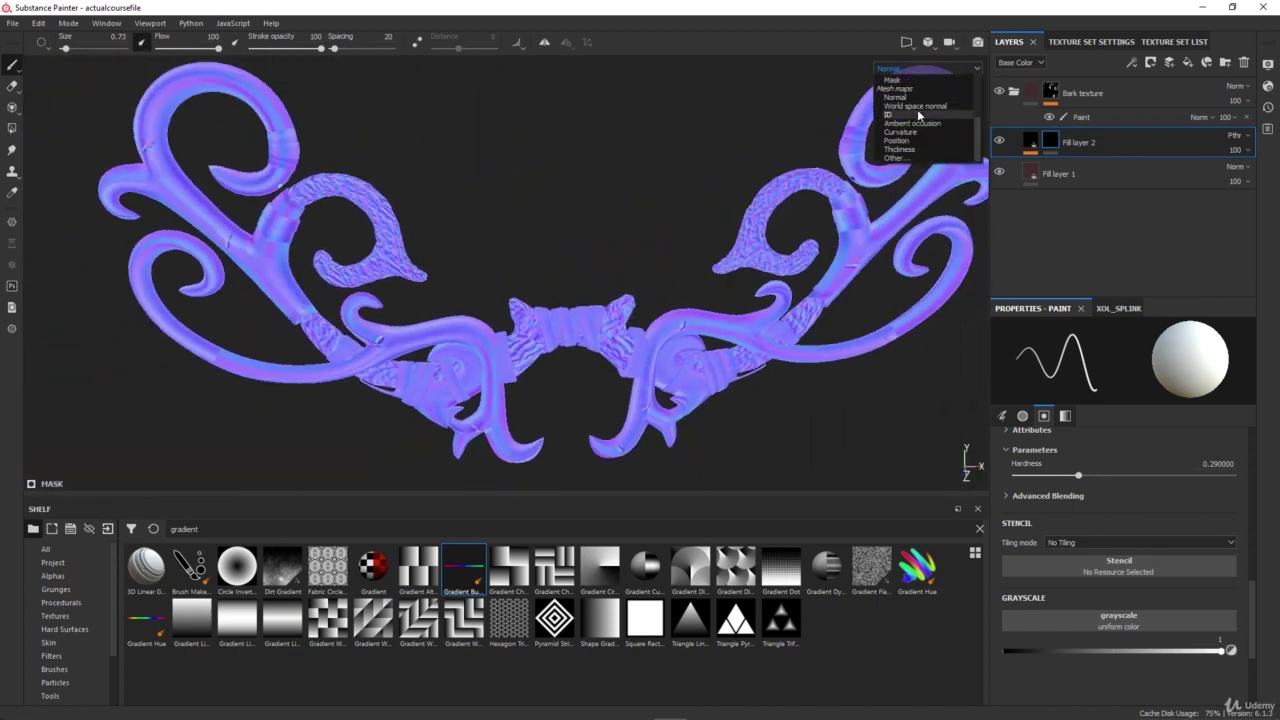
pyautogui.click(915, 105)
pyautogui.click(913, 70)
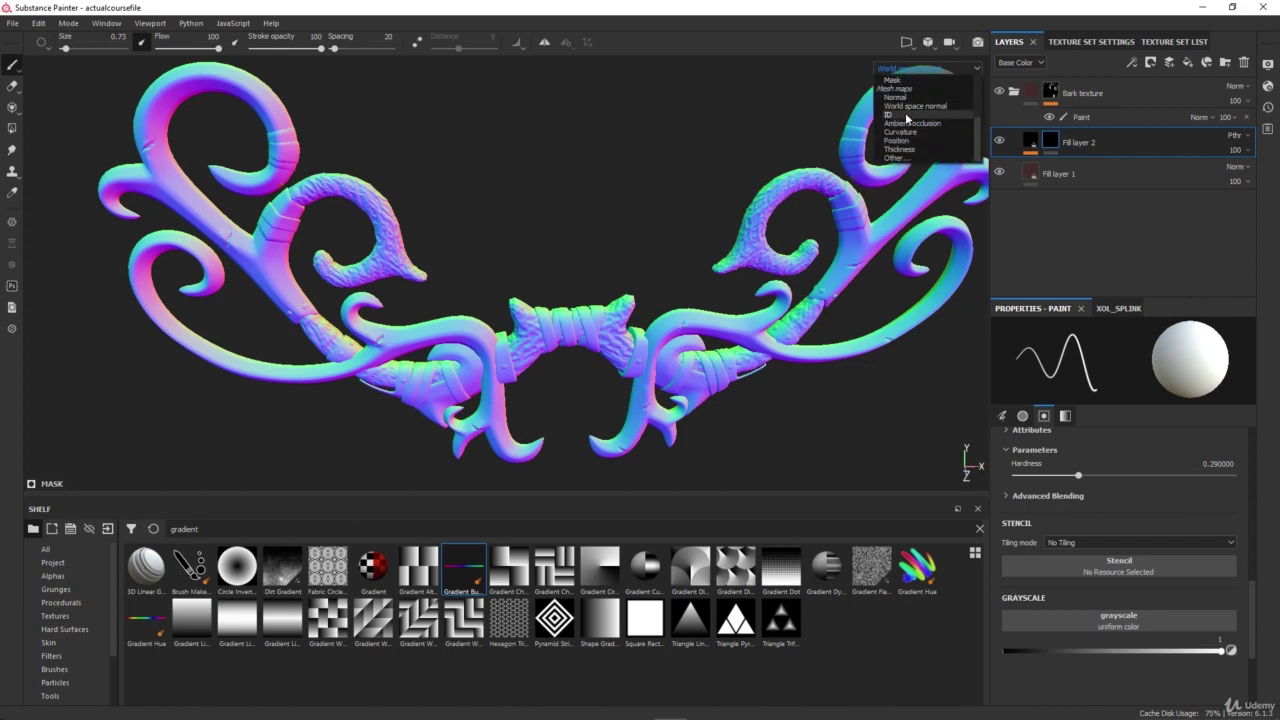
pyautogui.click(902, 115)
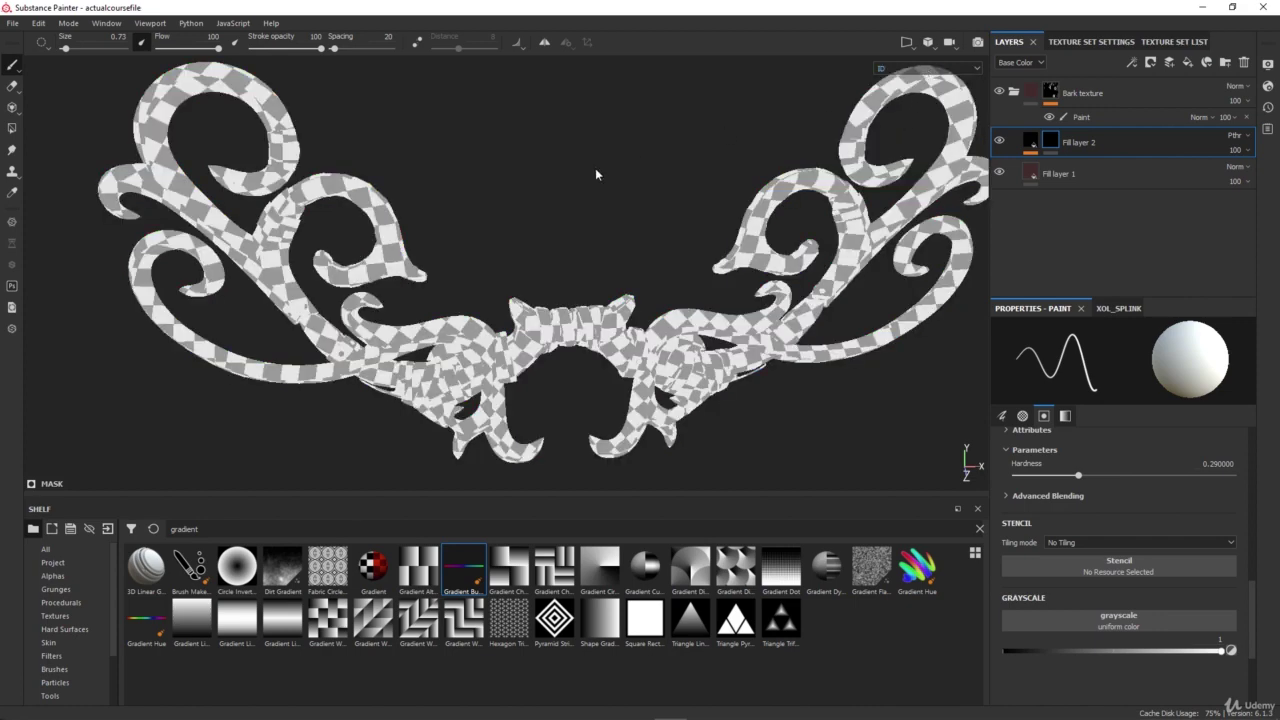
# Step: Display the Ambient occlusion mesh map and examine the crevices of the central bark piece
pyautogui.click(918, 72)
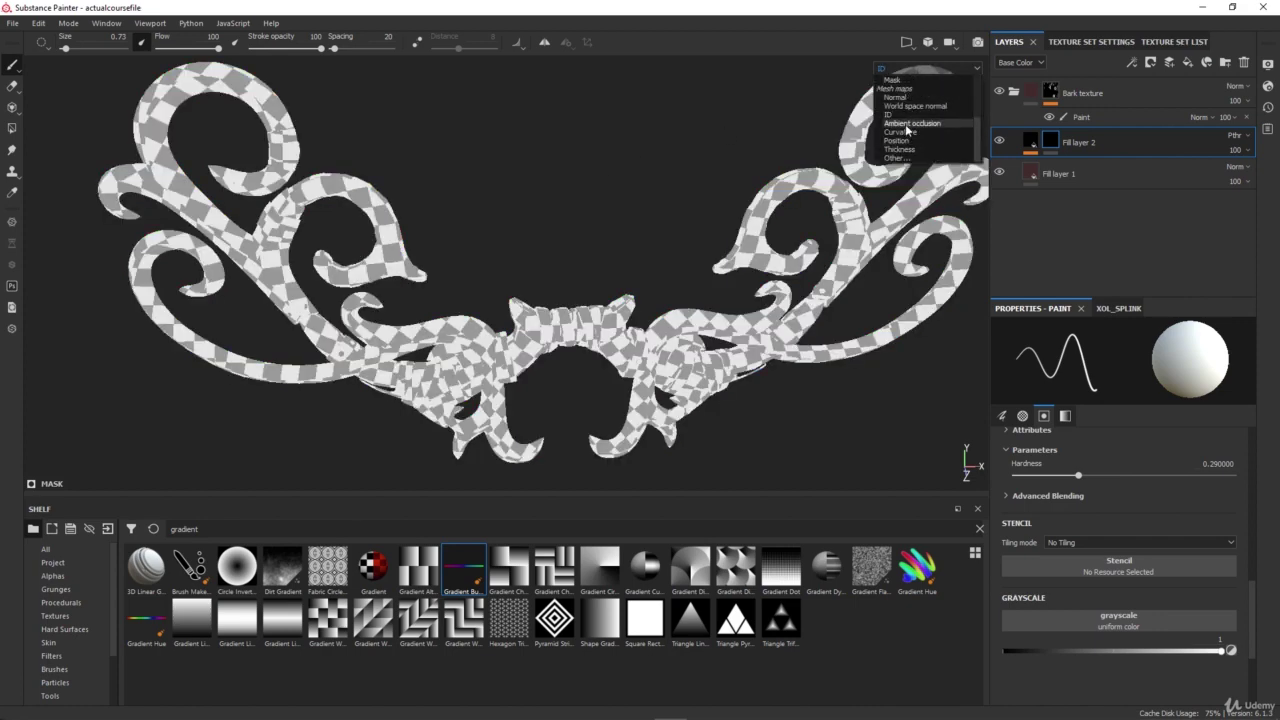
pyautogui.click(907, 124)
pyautogui.scroll(6, 653, 336)
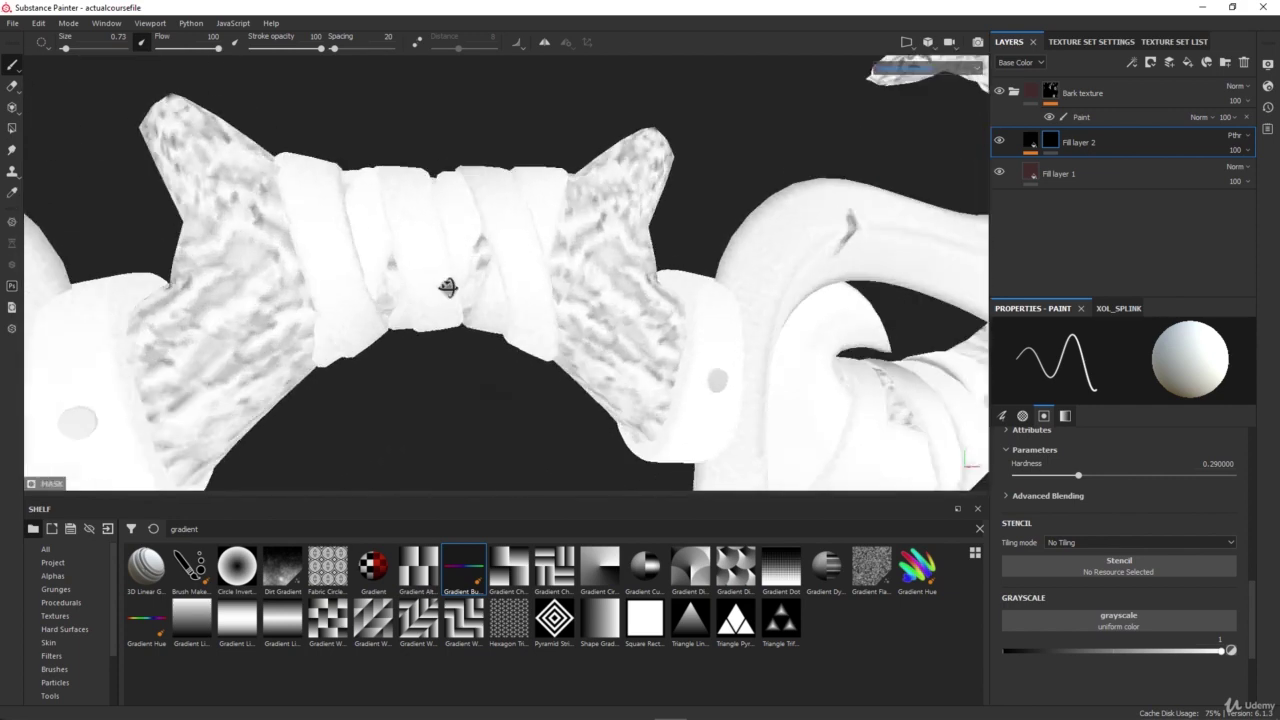
# Step: Display the Curvature mesh map and examine the edges and grooves of the central bark and wraps
pyautogui.click(920, 73)
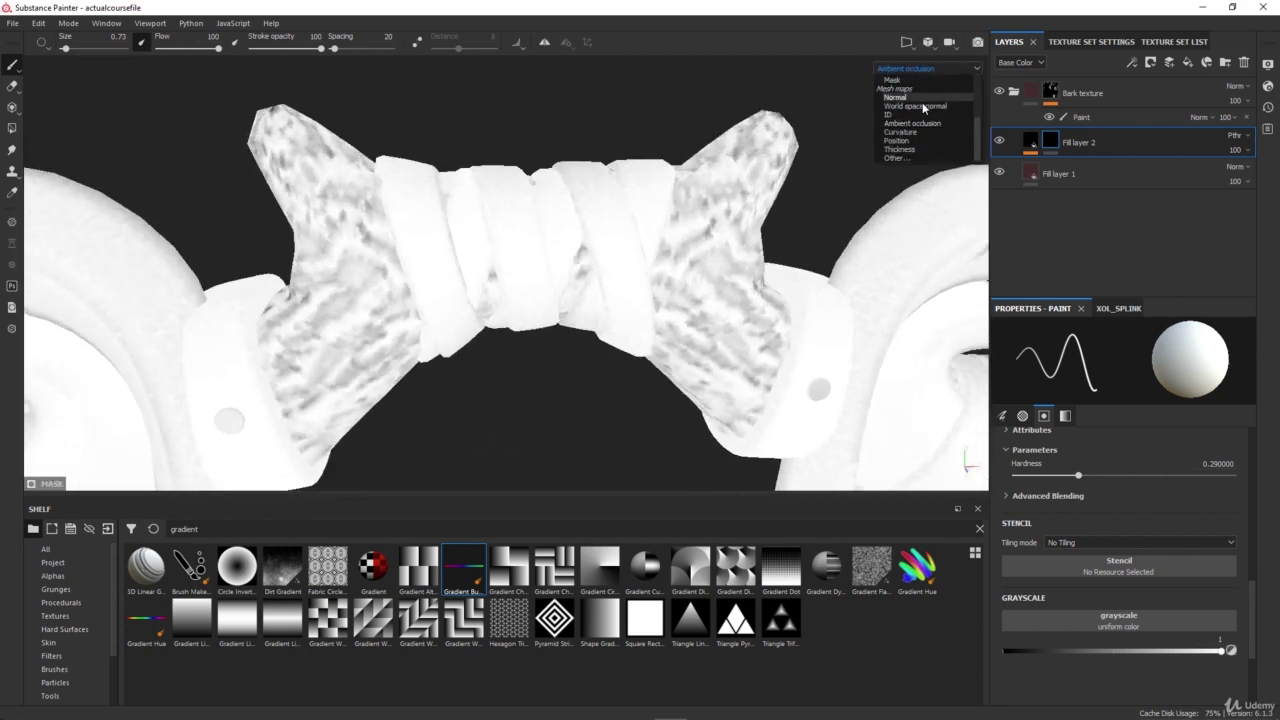
pyautogui.click(910, 139)
pyautogui.scroll(-5, 663, 220)
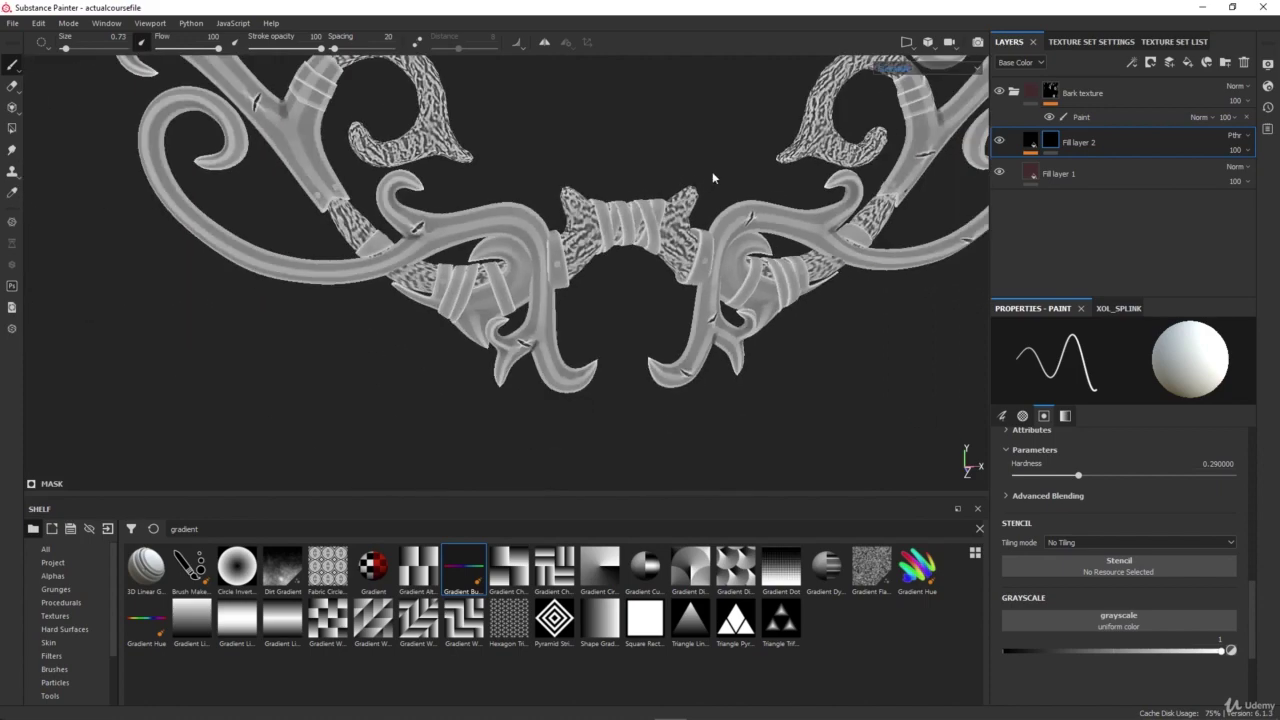
pyautogui.scroll(8, 683, 203)
pyautogui.scroll(3, 530, 330)
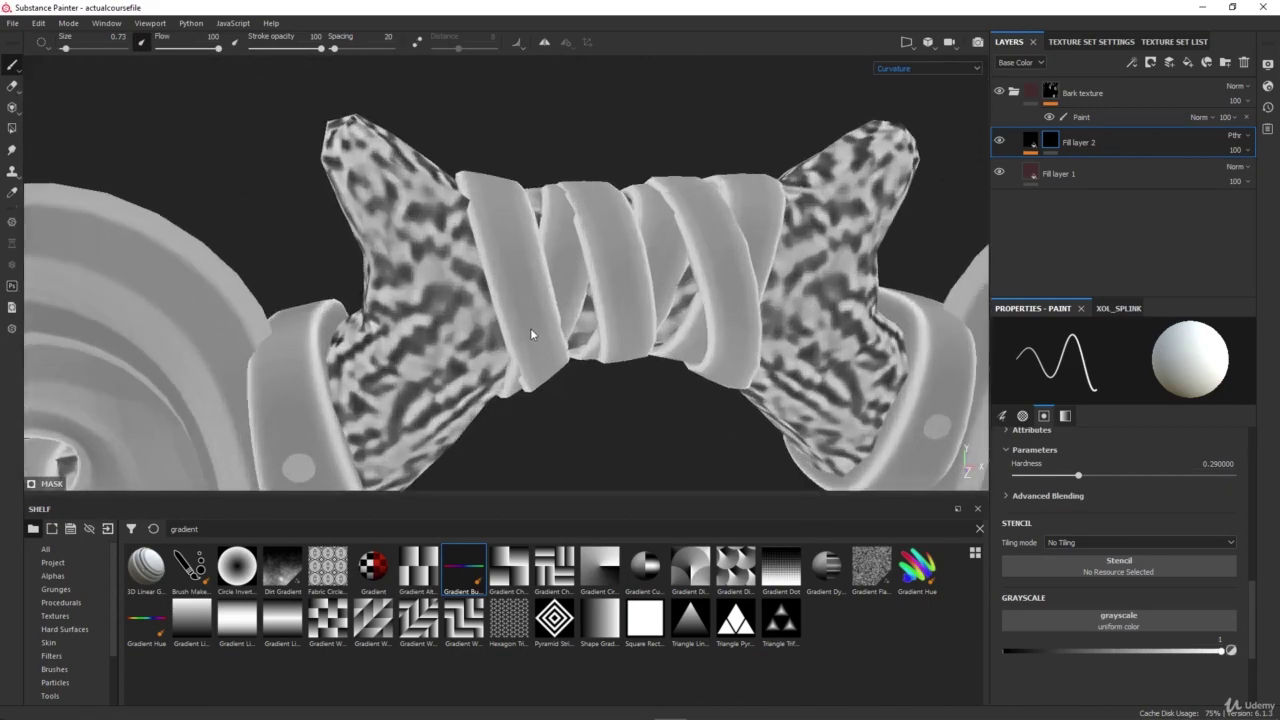
pyautogui.keyDown('alt'); pyautogui.moveTo(530, 328); pyautogui.dragTo(633, 325); pyautogui.keyUp('alt')
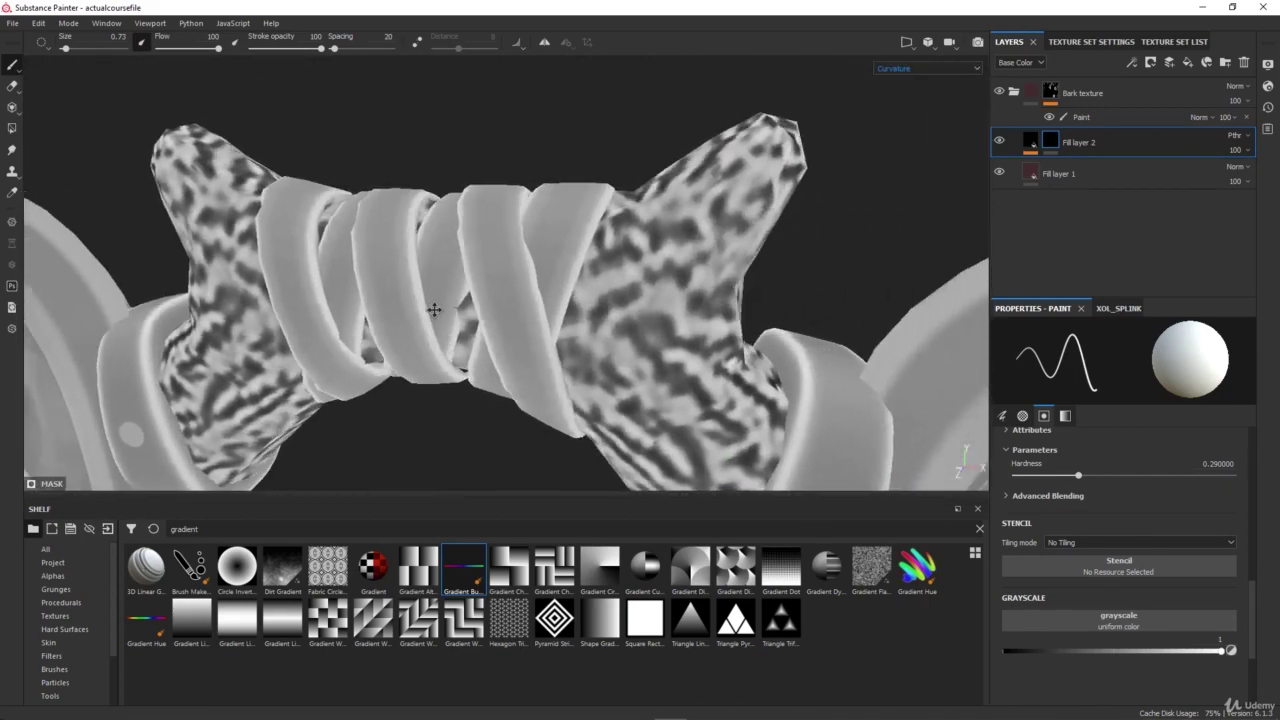
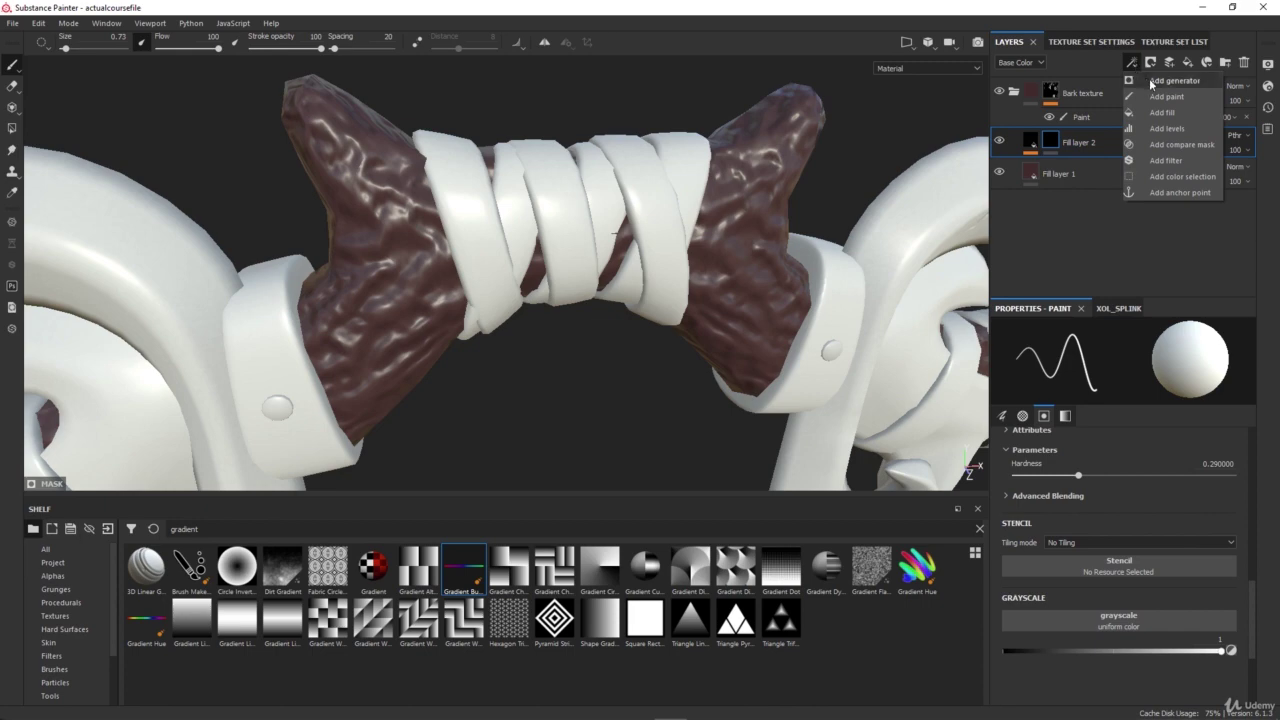
# Step: Add a generator to the black mask of Fill layer 2 and load the Dirt generator into it
pyautogui.click(1150, 80)
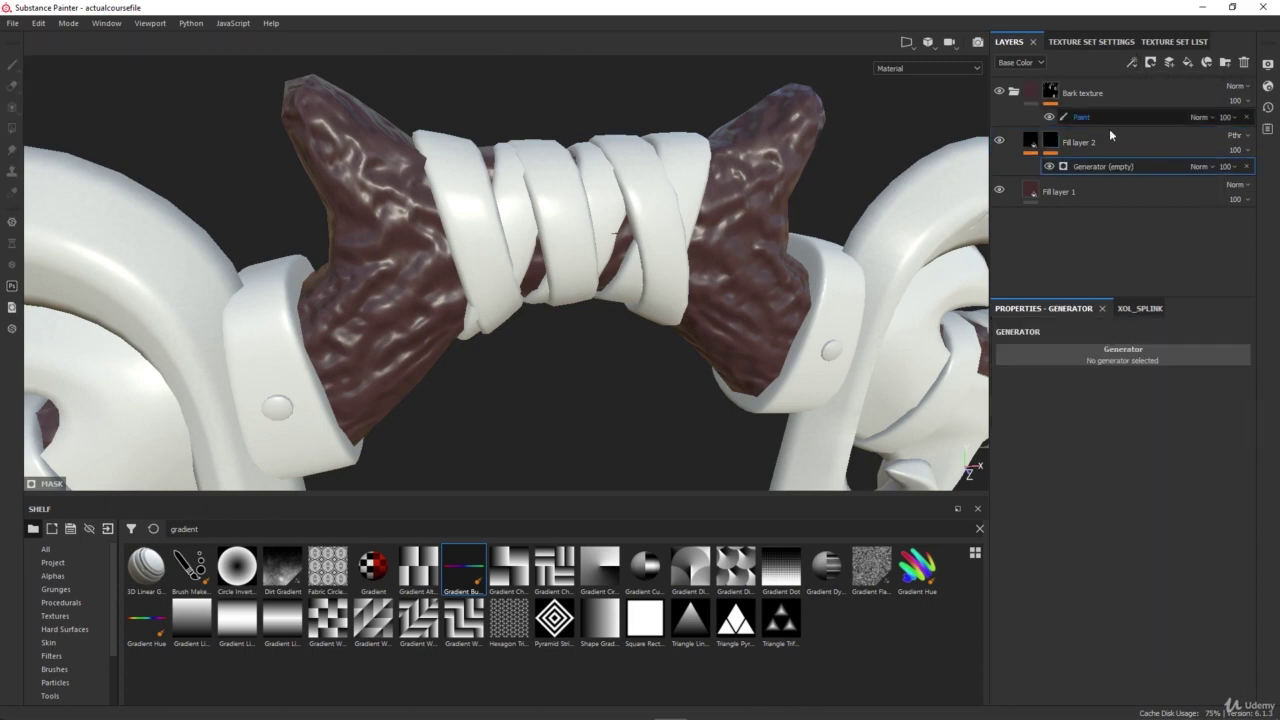
pyautogui.click(1113, 352)
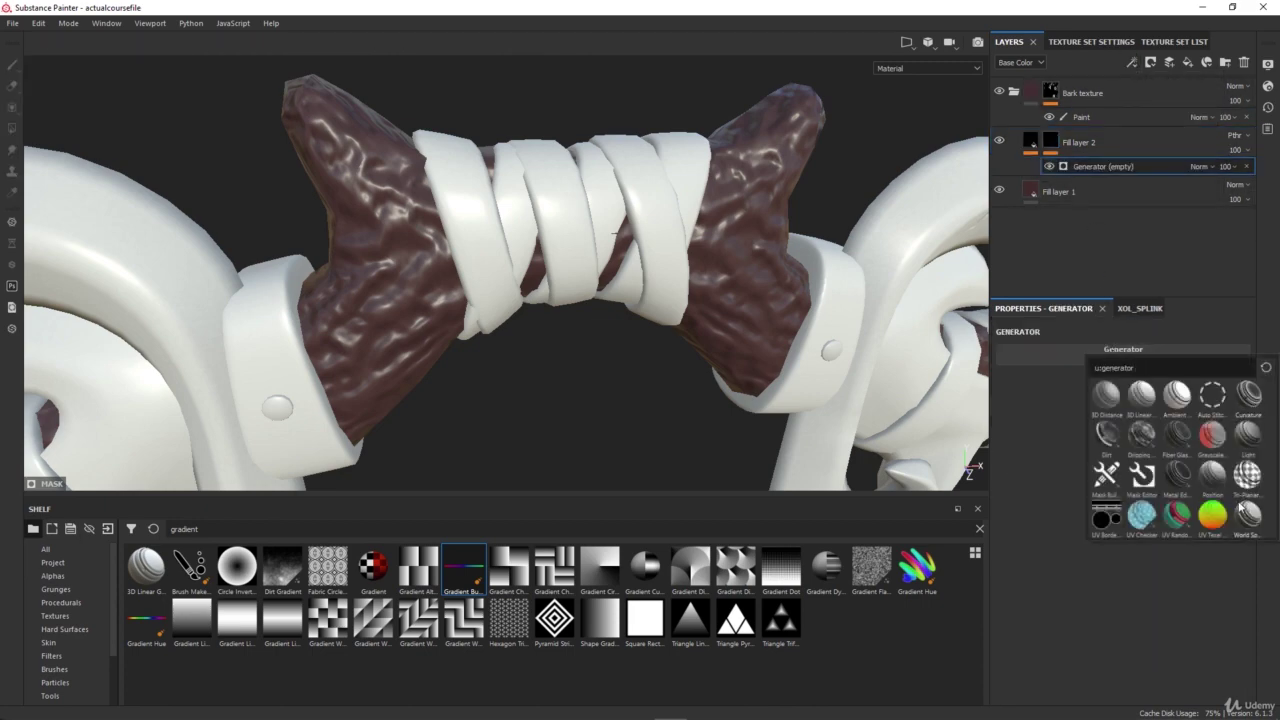
pyautogui.click(1106, 436)
pyautogui.scroll(-6, 641, 326)
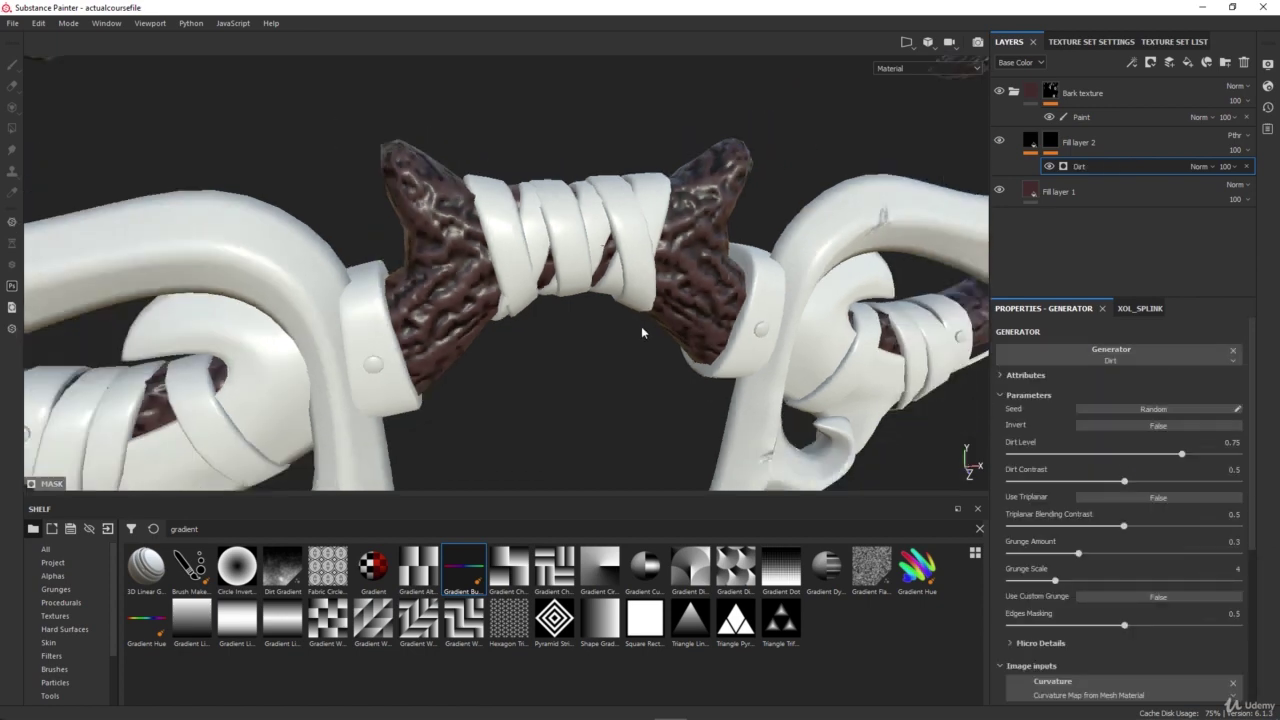
# Step: Examine how the Dirt mask darkens the grooves on the curled bark pieces and the central wrapped bark
pyautogui.keyDown('alt'); pyautogui.moveTo(600, 300); pyautogui.dragTo(531, 335); pyautogui.keyUp('alt')
pyautogui.scroll(5, 613, 318)
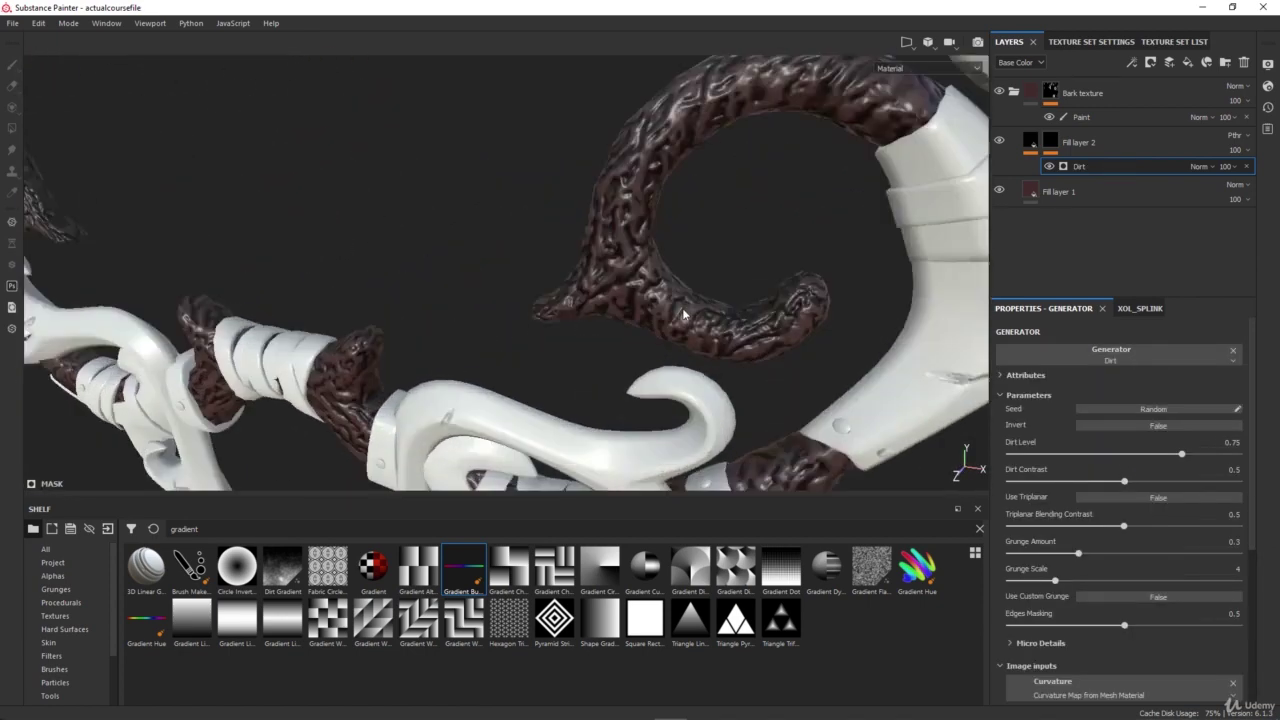
pyautogui.keyDown('alt'); pyautogui.moveTo(670, 290); pyautogui.dragTo(690, 270); pyautogui.keyUp('alt')
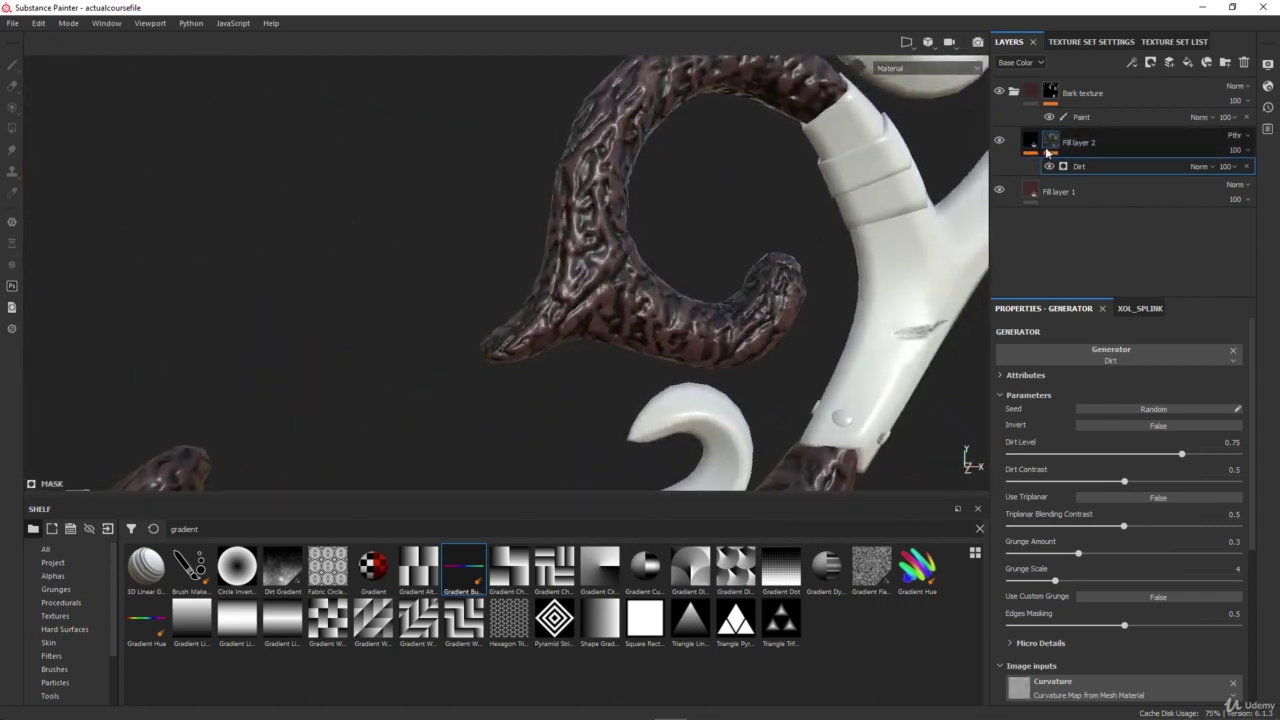
pyautogui.scroll(5, 640, 260)
pyautogui.keyDown('alt'); pyautogui.moveTo(622, 300); pyautogui.dragTo(543, 332); pyautogui.keyUp('alt')
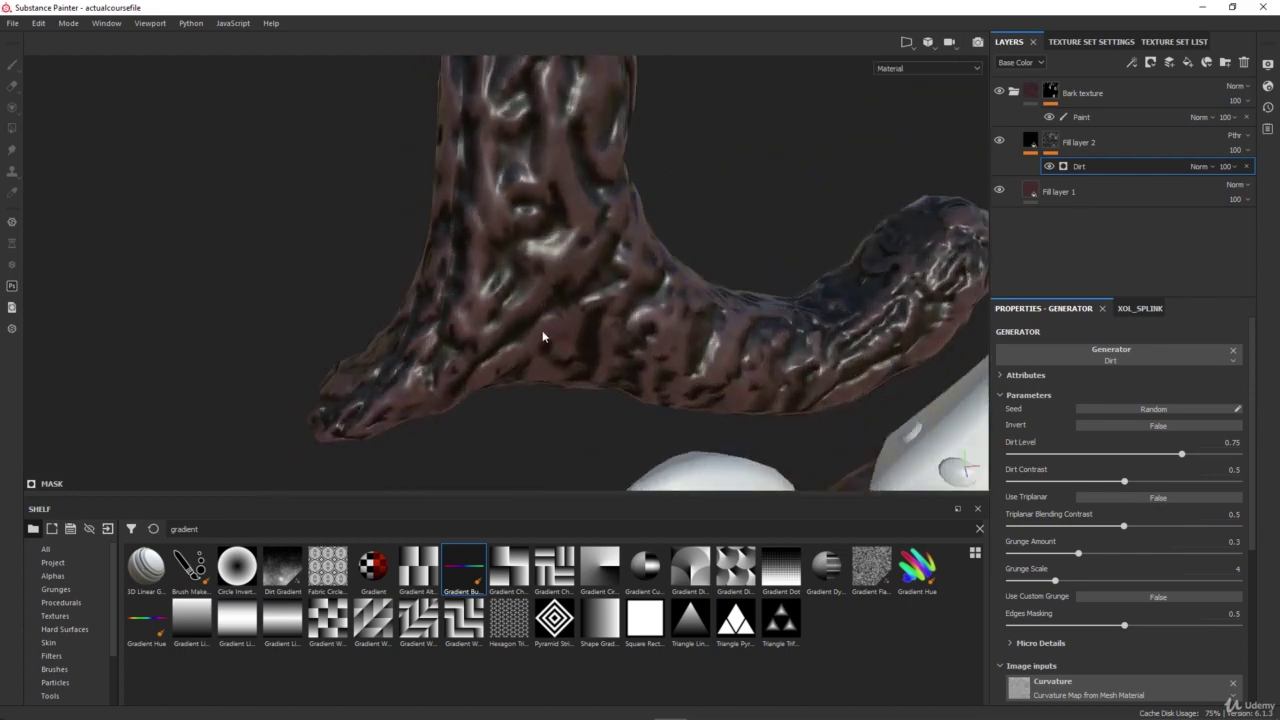
pyautogui.keyDown('alt'); pyautogui.moveTo(682, 318); pyautogui.dragTo(600, 205, button='right'); pyautogui.keyUp('alt')
pyautogui.keyDown('alt'); pyautogui.moveTo(629, 314); pyautogui.dragTo(729, 200, button='middle'); pyautogui.keyUp('alt')
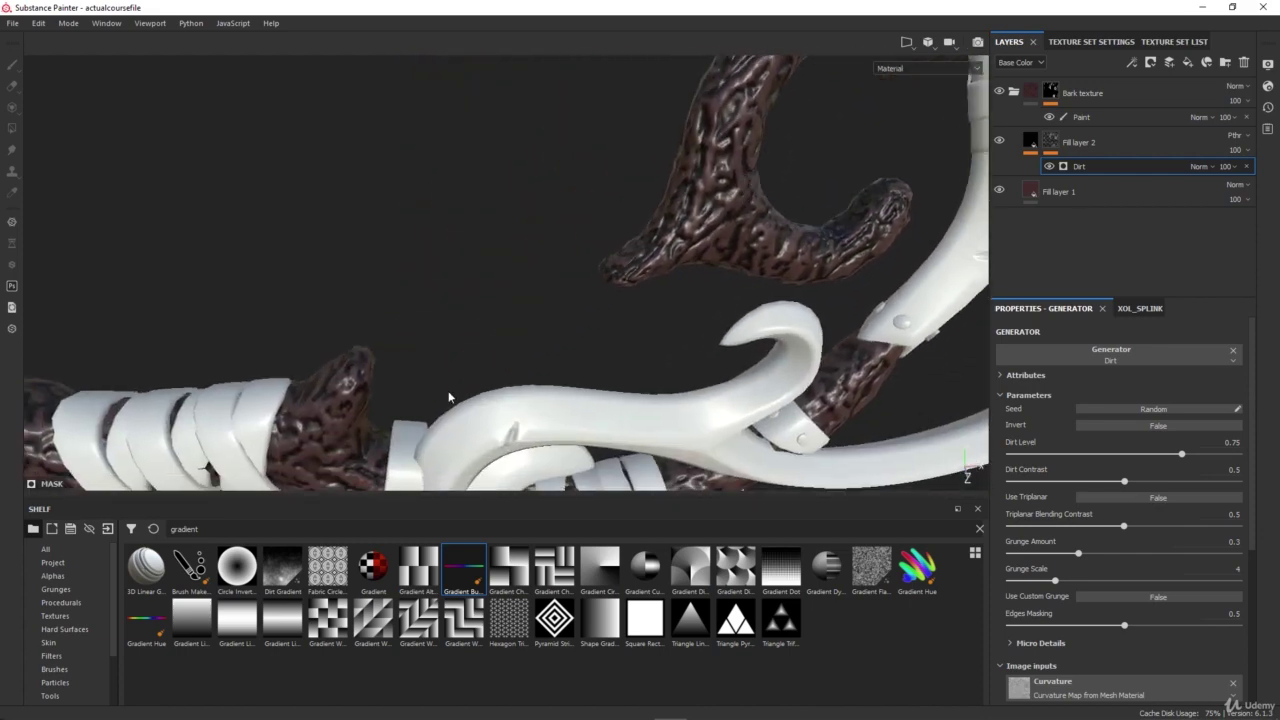
pyautogui.keyDown('alt'); pyautogui.moveTo(421, 415); pyautogui.dragTo(646, 249, button='middle'); pyautogui.keyUp('alt')
pyautogui.keyDown('alt'); pyautogui.moveTo(435, 345); pyautogui.dragTo(555, 279, button='right'); pyautogui.keyUp('alt')
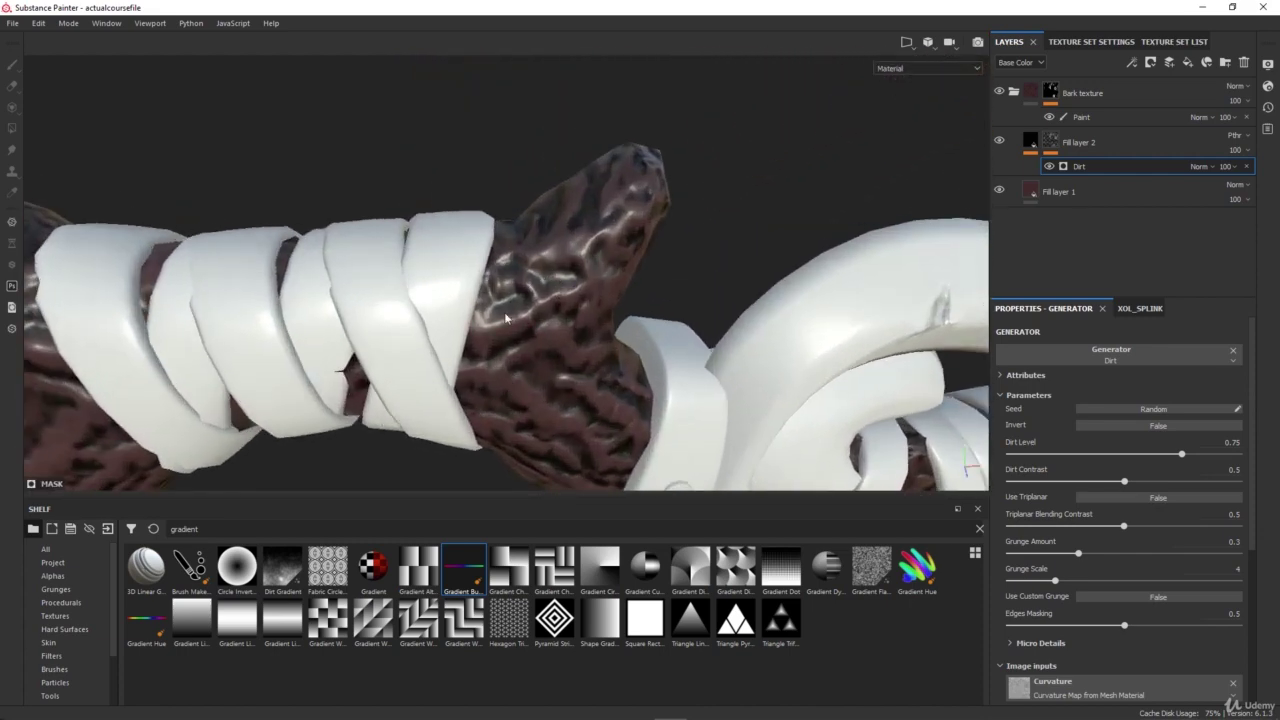
pyautogui.keyDown('alt'); pyautogui.moveTo(507, 318); pyautogui.dragTo(545, 255); pyautogui.keyUp('alt')
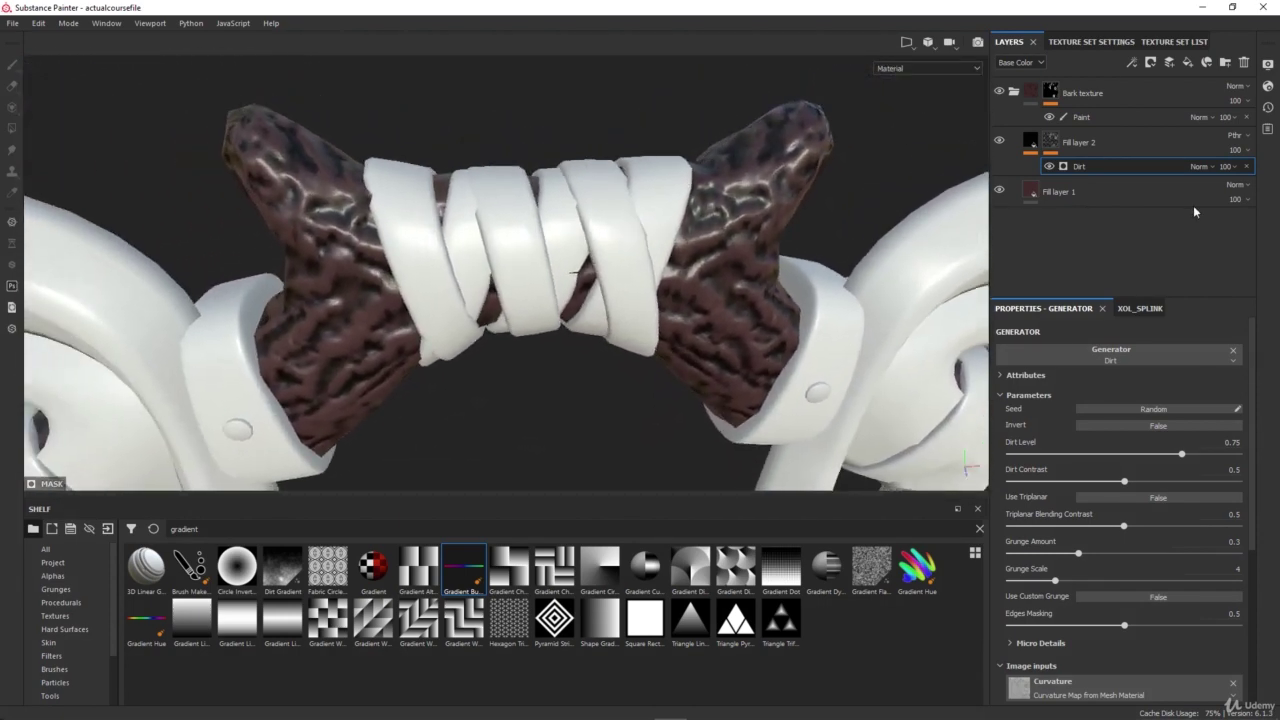
# Step: Try the Dripping Rust generator on Fill layer 2's mask and check its pattern on the bark pieces along the ornament
pyautogui.click(1112, 356)
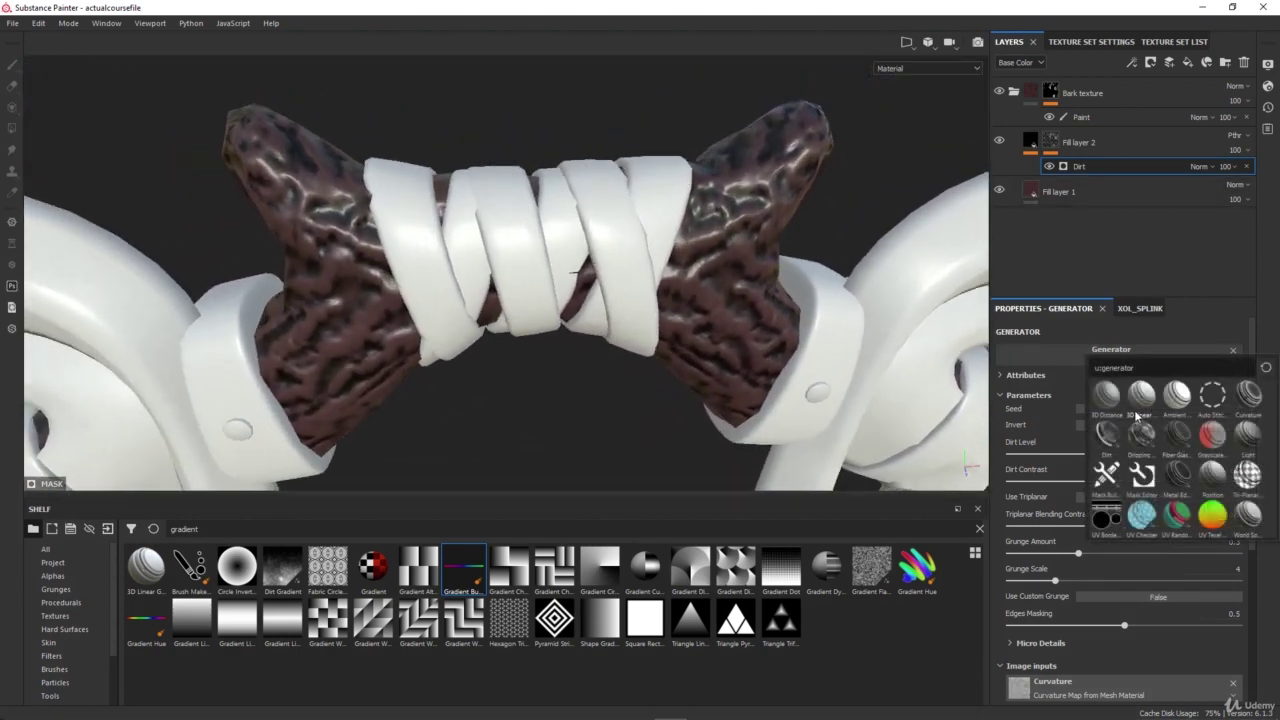
pyautogui.click(1140, 441)
pyautogui.scroll(-5, 749, 376)
pyautogui.keyDown('alt'); pyautogui.moveTo(749, 376); pyautogui.dragTo(680, 345); pyautogui.keyUp('alt')
pyautogui.keyDown('alt'); pyautogui.moveTo(432, 392); pyautogui.dragTo(520, 286, button='middle'); pyautogui.keyUp('alt')
pyautogui.scroll(6, 434, 290)
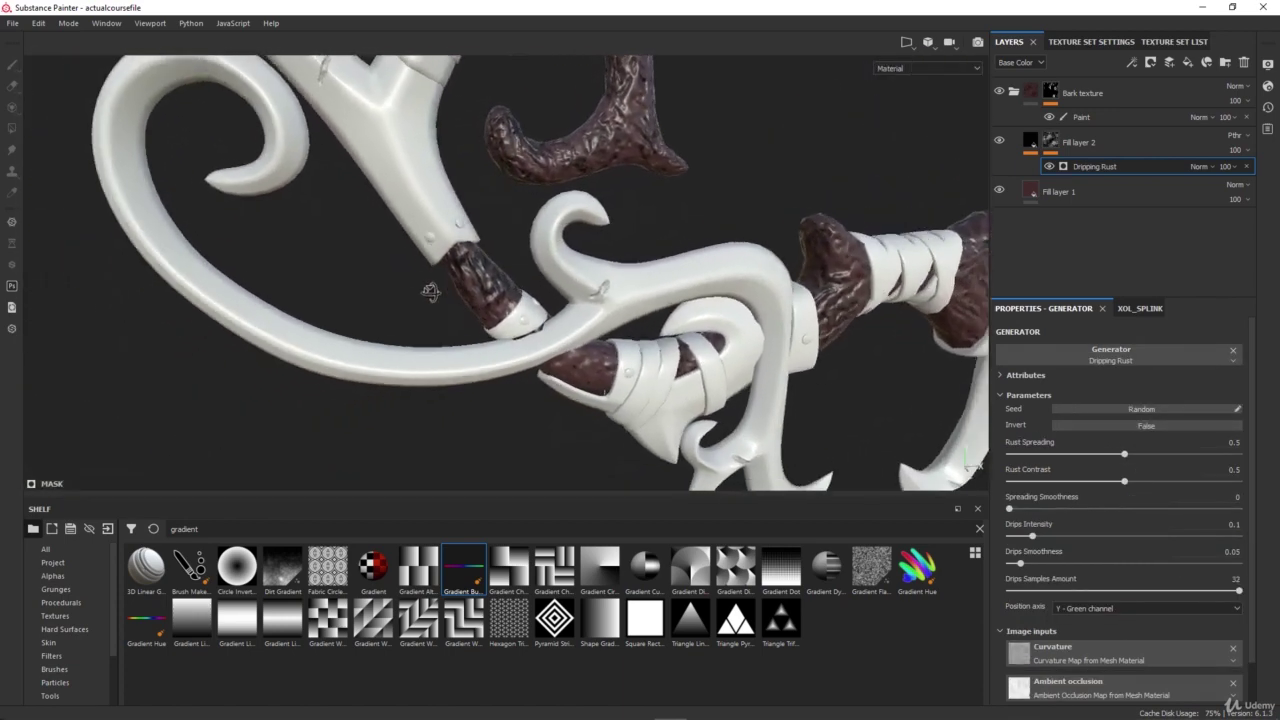
pyautogui.keyDown('alt'); pyautogui.moveTo(433, 316); pyautogui.dragTo(343, 334); pyautogui.keyUp('alt')
pyautogui.keyDown('alt'); pyautogui.moveTo(474, 269); pyautogui.dragTo(438, 251); pyautogui.keyUp('alt')
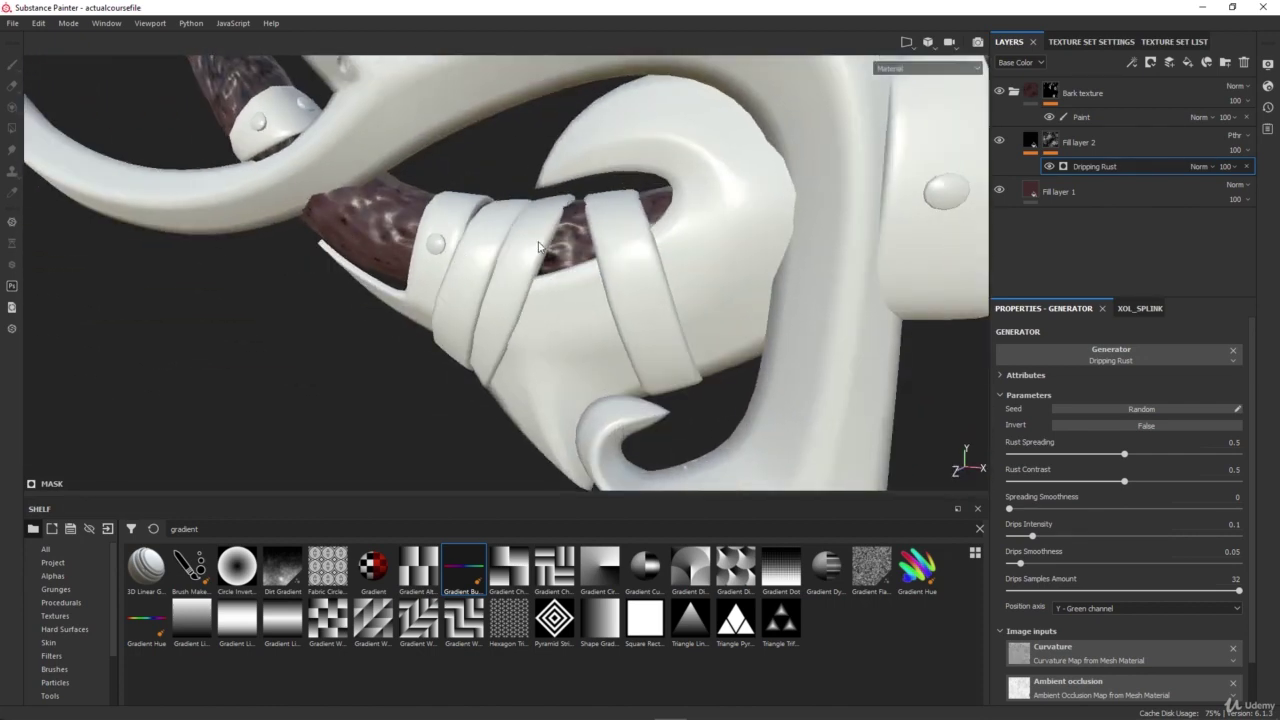
pyautogui.keyDown('alt'); pyautogui.moveTo(793, 283); pyautogui.dragTo(268, 300, button='middle'); pyautogui.keyUp('alt')
pyautogui.keyDown('alt'); pyautogui.moveTo(268, 300); pyautogui.dragTo(430, 285); pyautogui.keyUp('alt')
pyautogui.keyDown('alt'); pyautogui.moveTo(430, 285); pyautogui.dragTo(387, 268, button='right'); pyautogui.keyUp('alt')
pyautogui.keyDown('alt'); pyautogui.moveTo(387, 268); pyautogui.dragTo(600, 258); pyautogui.keyUp('alt')
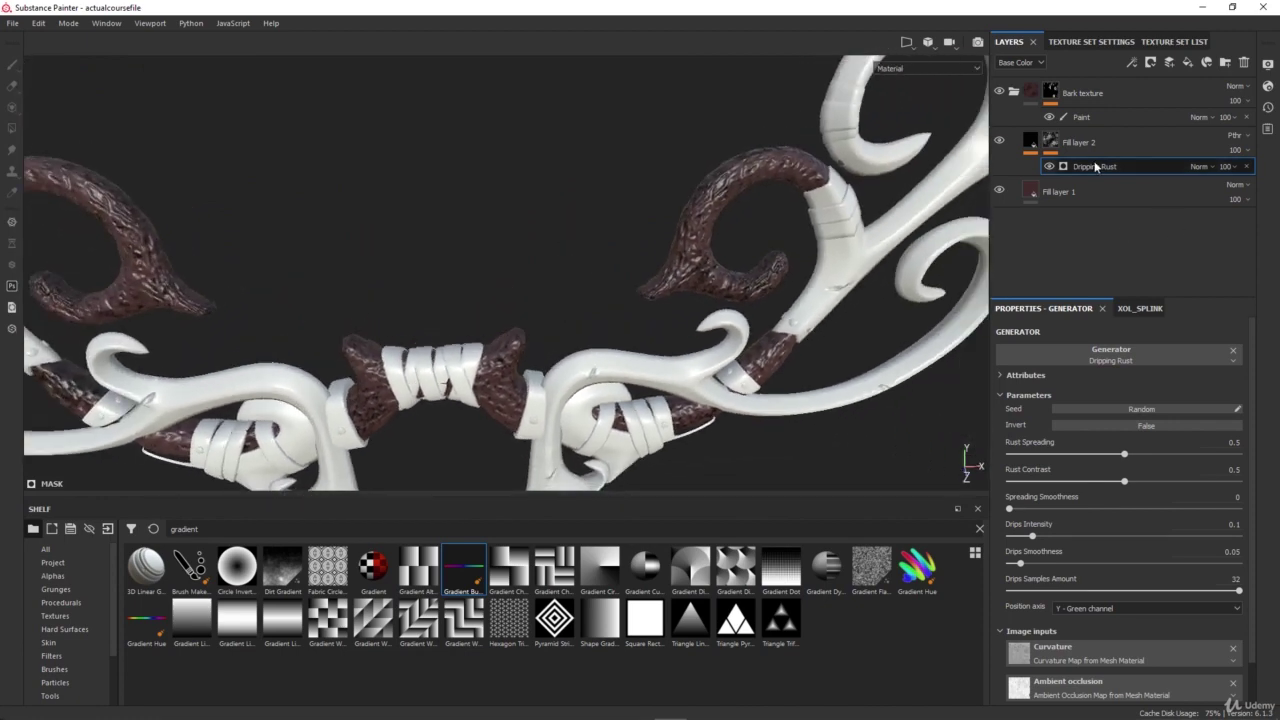
# Step: Try the Metal Edge Wear generator on Fill layer 2's mask and check it on the central bark and the whole ornament
pyautogui.click(1114, 354)
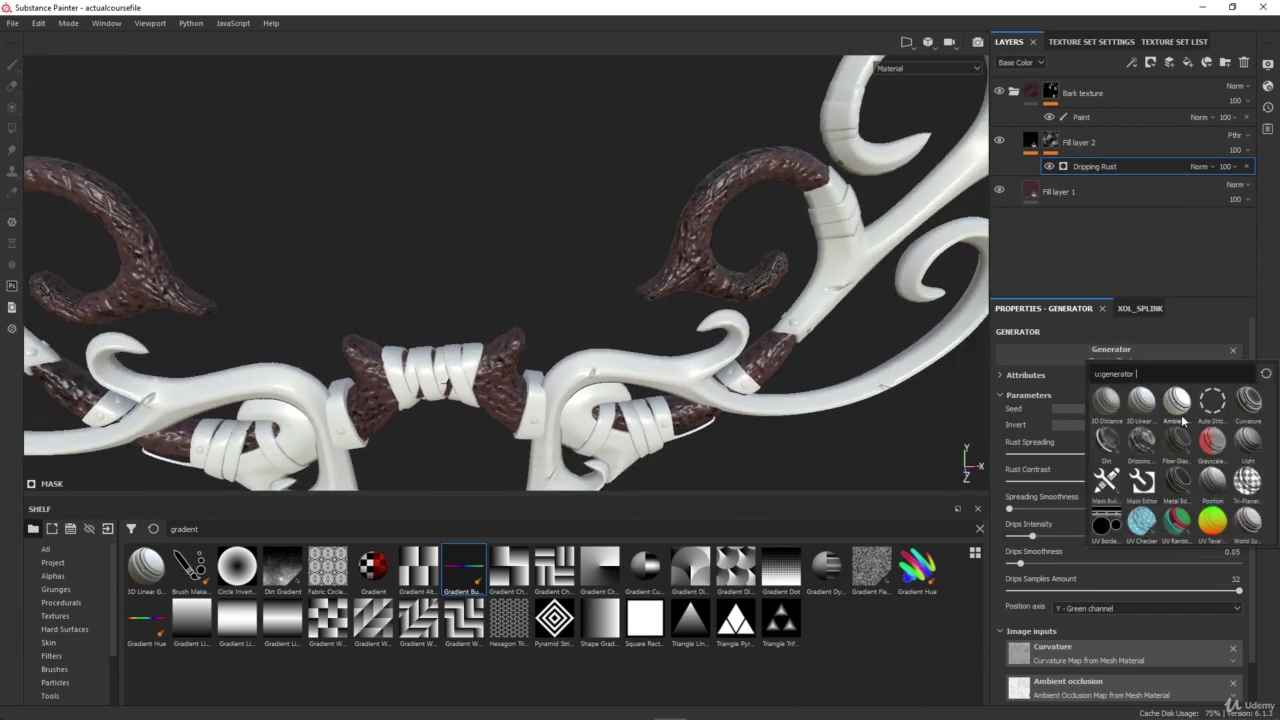
pyautogui.click(1177, 480)
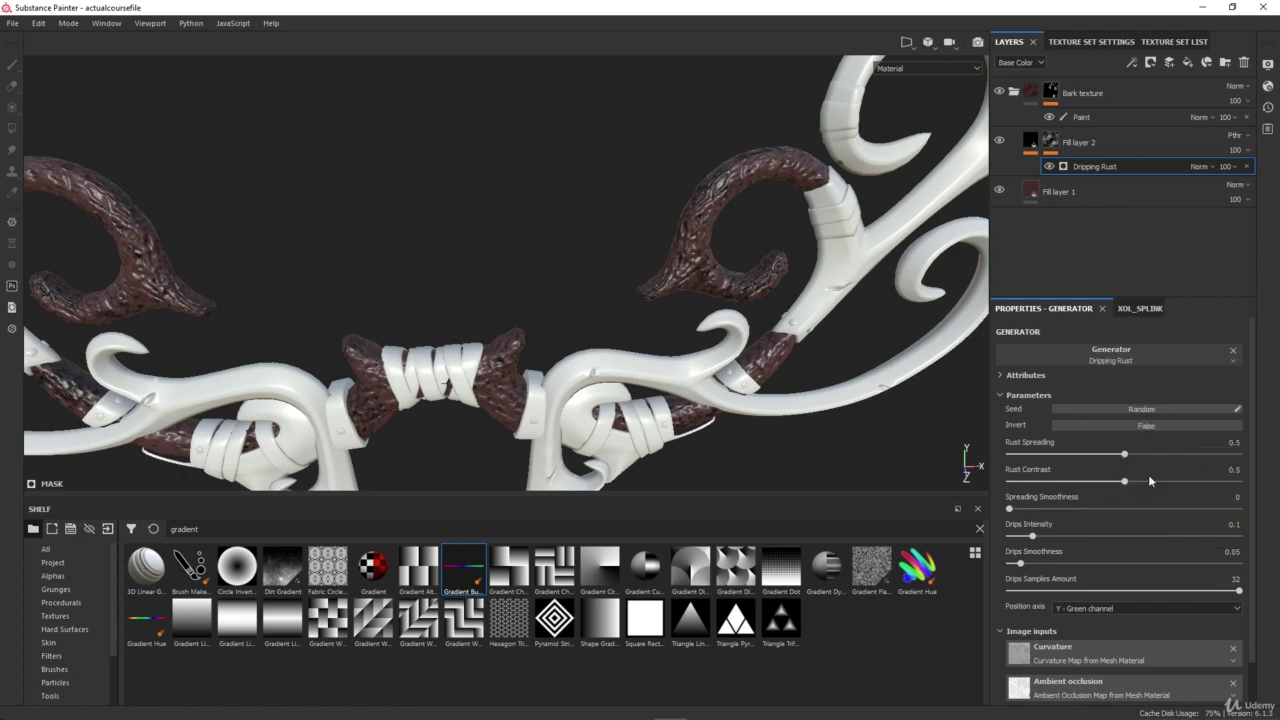
pyautogui.keyDown('alt'); pyautogui.moveTo(600, 380); pyautogui.dragTo(678, 273); pyautogui.keyUp('alt')
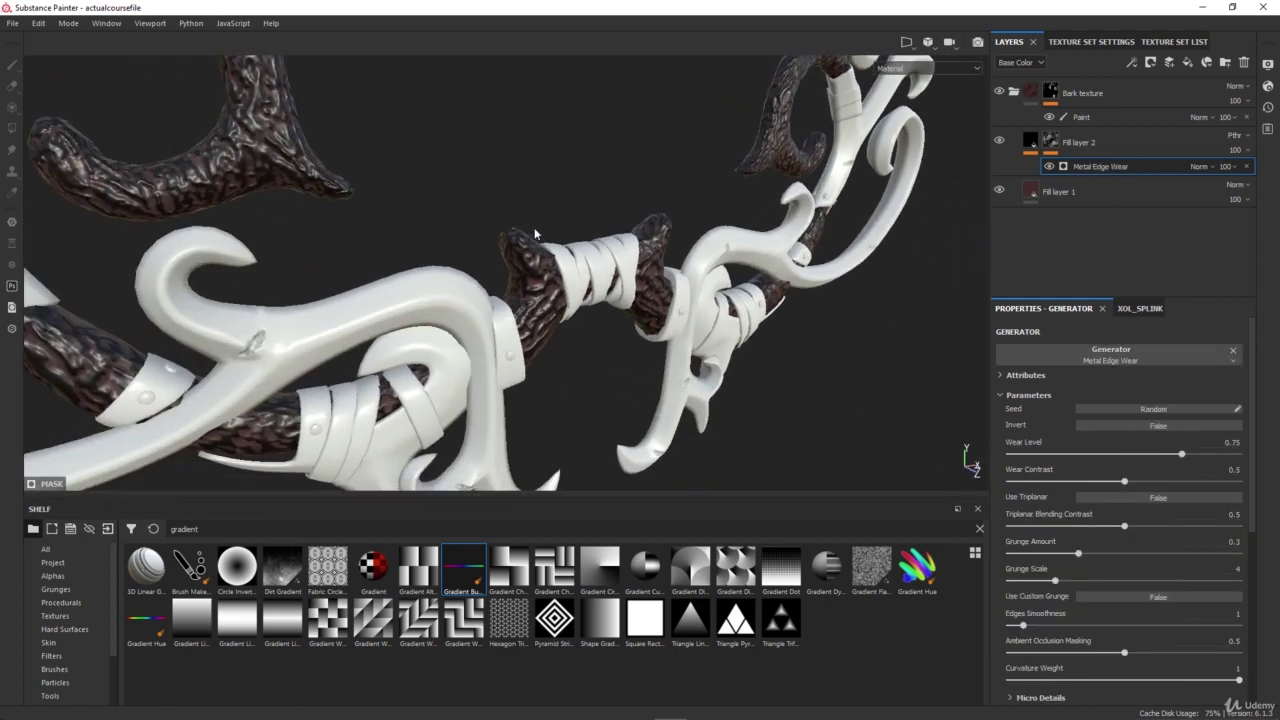
pyautogui.scroll(4, 534, 233)
pyautogui.keyDown('alt'); pyautogui.moveTo(534, 233); pyautogui.dragTo(304, 379); pyautogui.keyUp('alt')
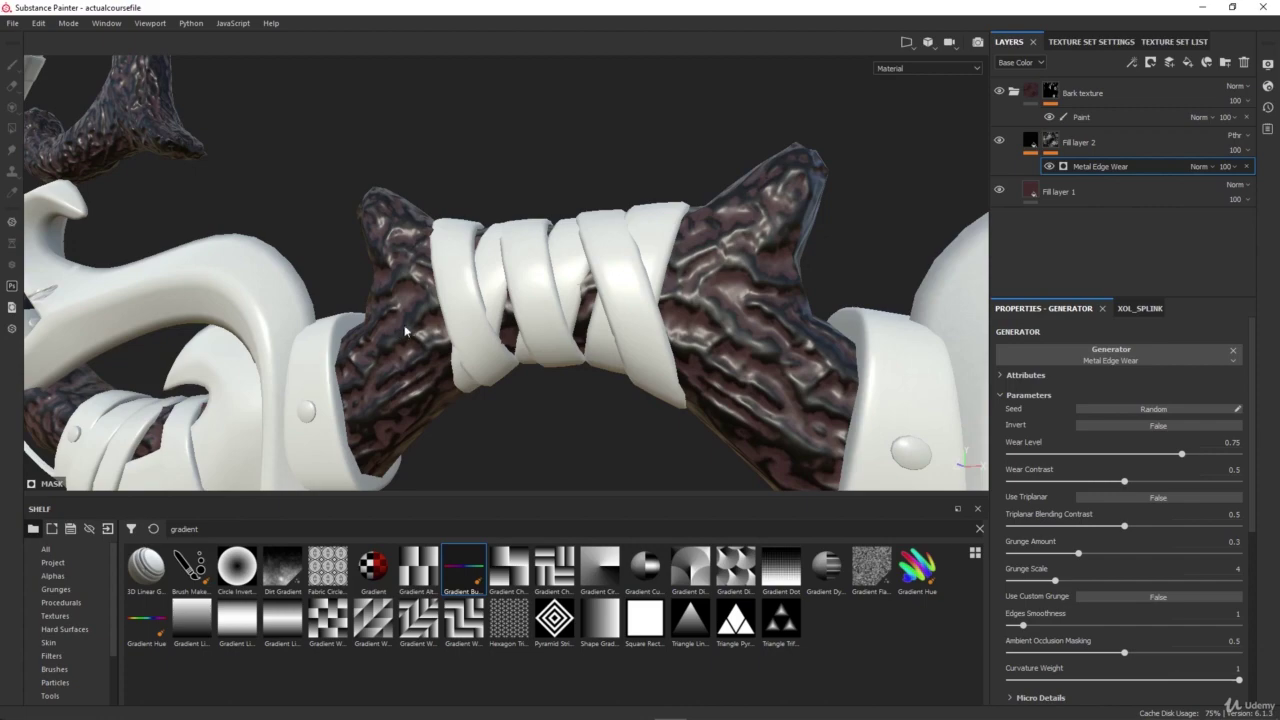
pyautogui.keyDown('alt'); pyautogui.moveTo(811, 342); pyautogui.dragTo(778, 420); pyautogui.keyUp('alt')
pyautogui.scroll(-5, 740, 386)
pyautogui.keyDown('alt'); pyautogui.moveTo(592, 209); pyautogui.dragTo(437, 226); pyautogui.keyUp('alt')
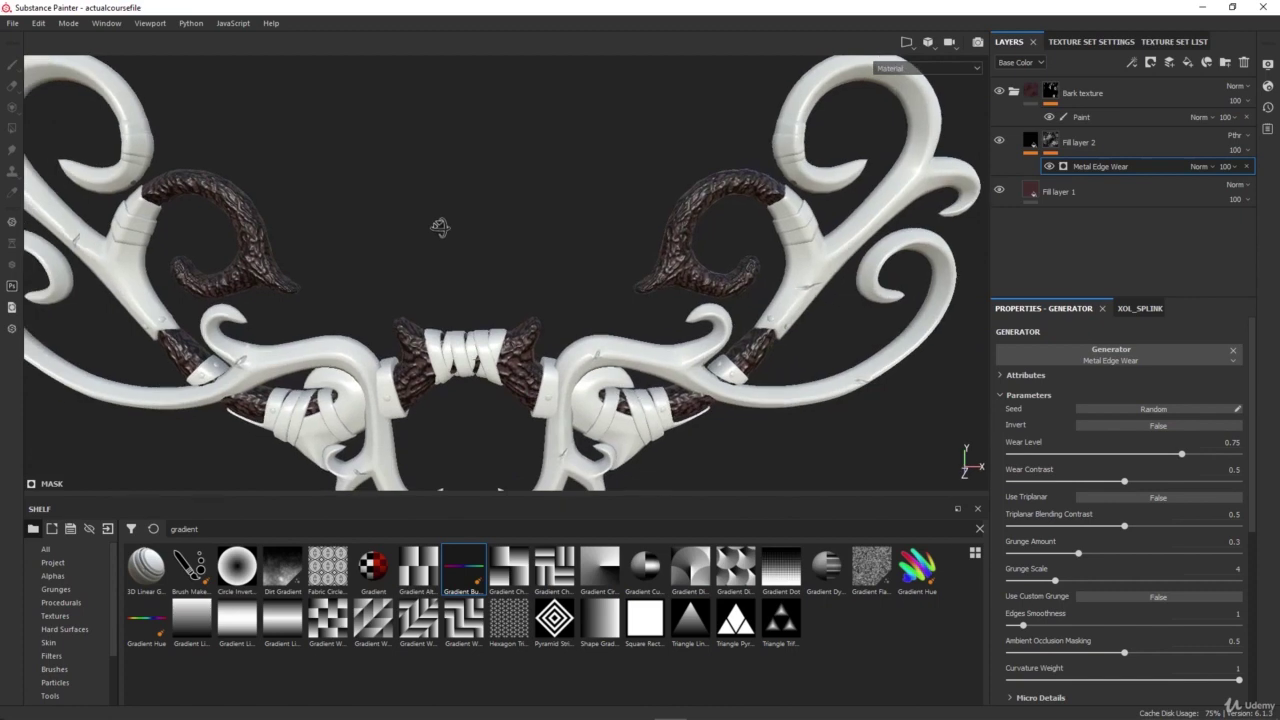
# Step: Try the Curvature generator on Fill layer 2's mask and inspect the central wrapped bark
pyautogui.click(1132, 352)
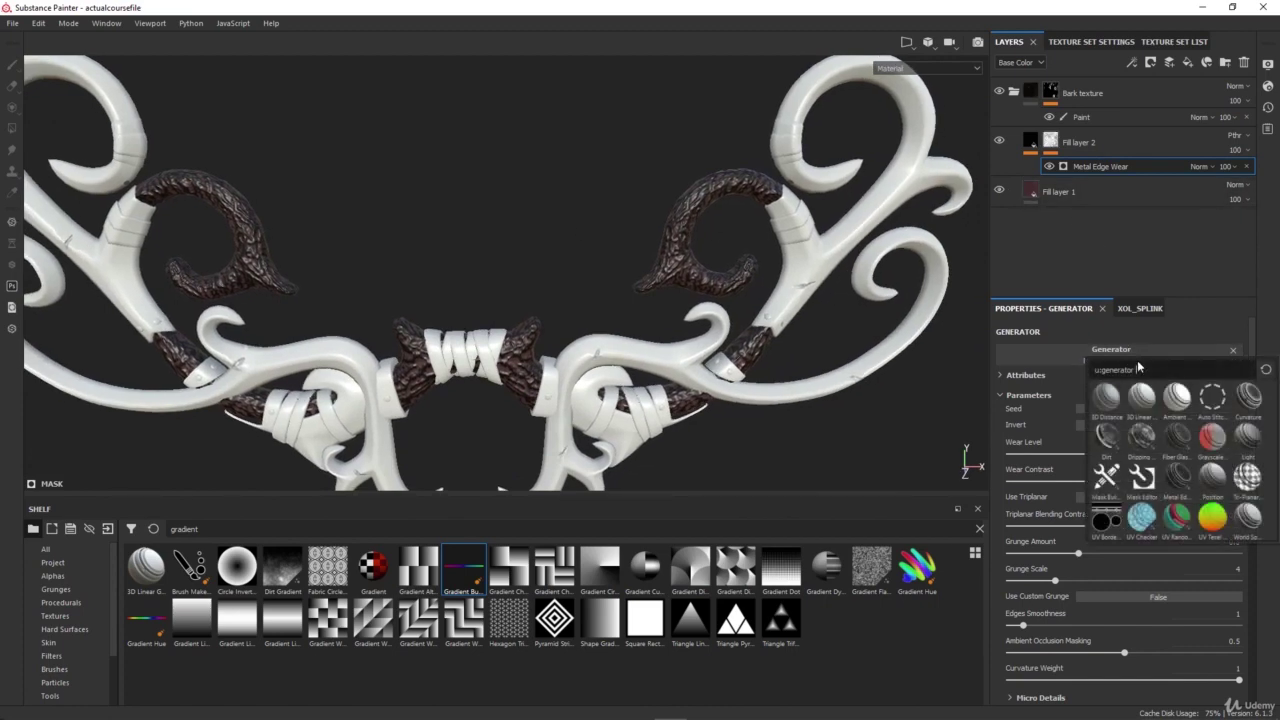
pyautogui.click(1249, 400)
pyautogui.scroll(5, 516, 436)
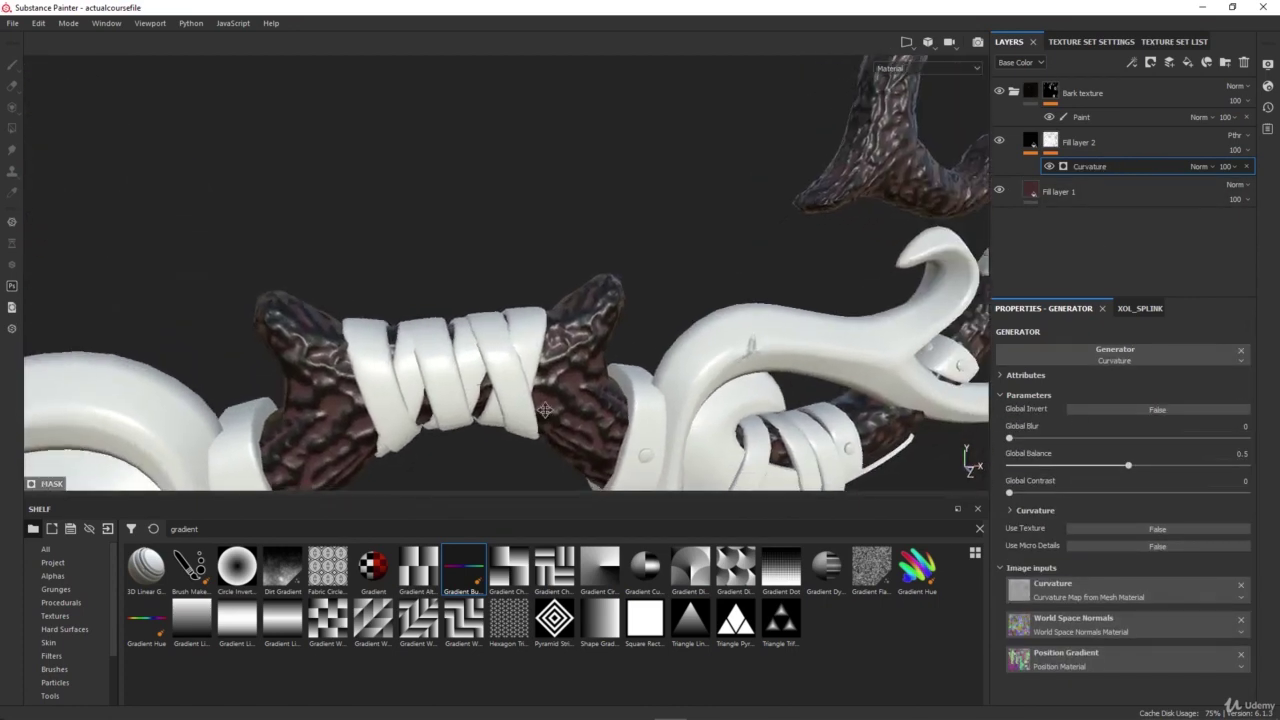
pyautogui.keyDown('alt'); pyautogui.moveTo(544, 410); pyautogui.dragTo(672, 336); pyautogui.keyUp('alt')
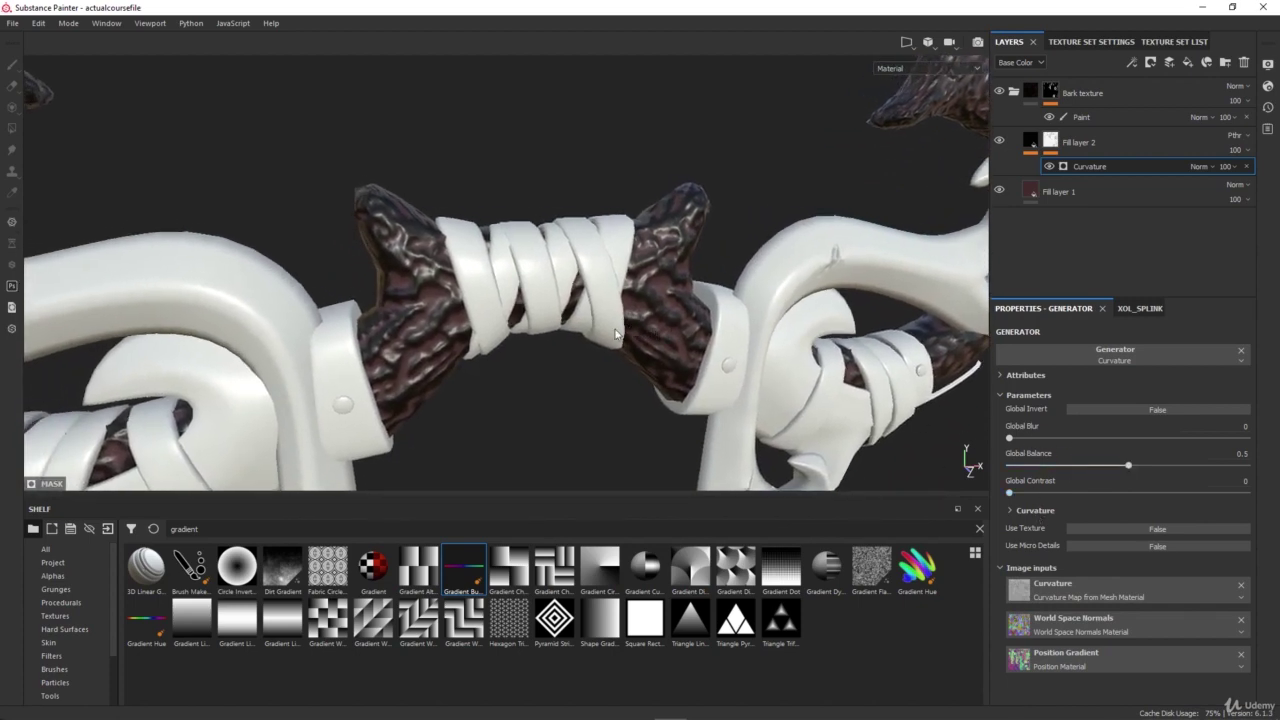
pyautogui.keyDown('alt'); pyautogui.moveTo(616, 334); pyautogui.dragTo(600, 296); pyautogui.keyUp('alt')
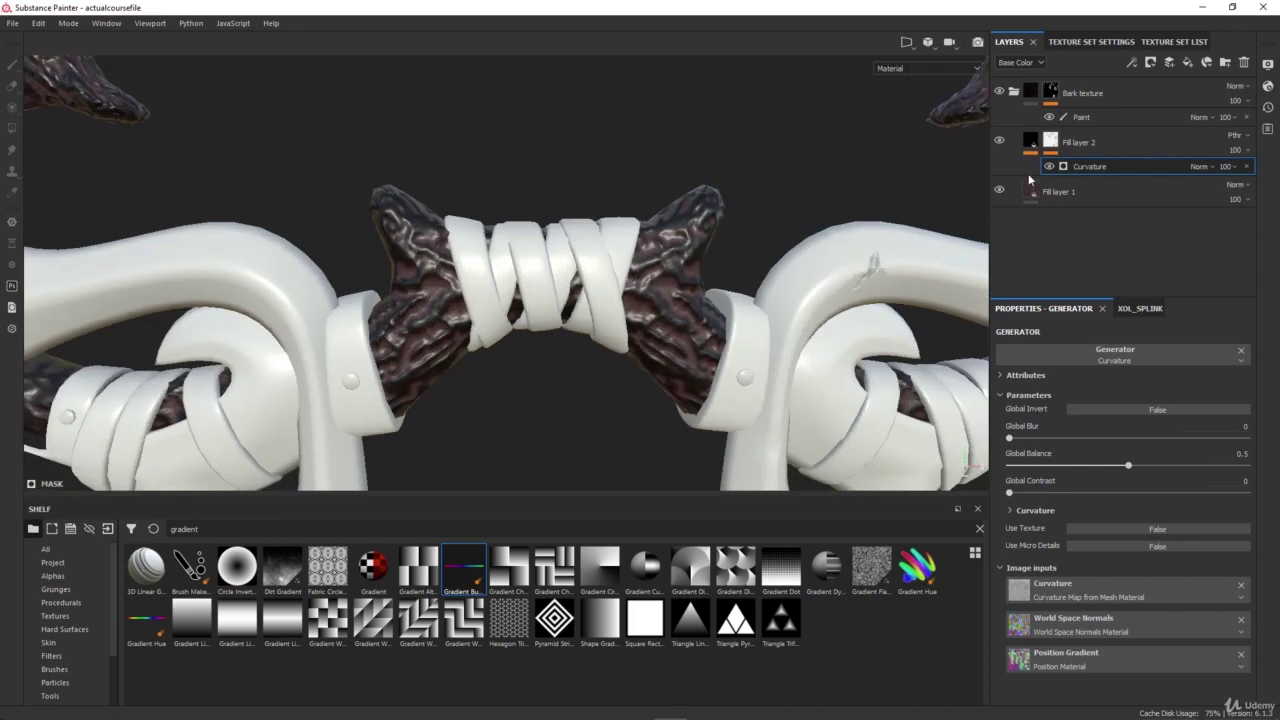
# Step: Switch the mask generator of Fill layer 2 back to Dirt and set its Dirt Level to 0.76
pyautogui.click(1115, 352)
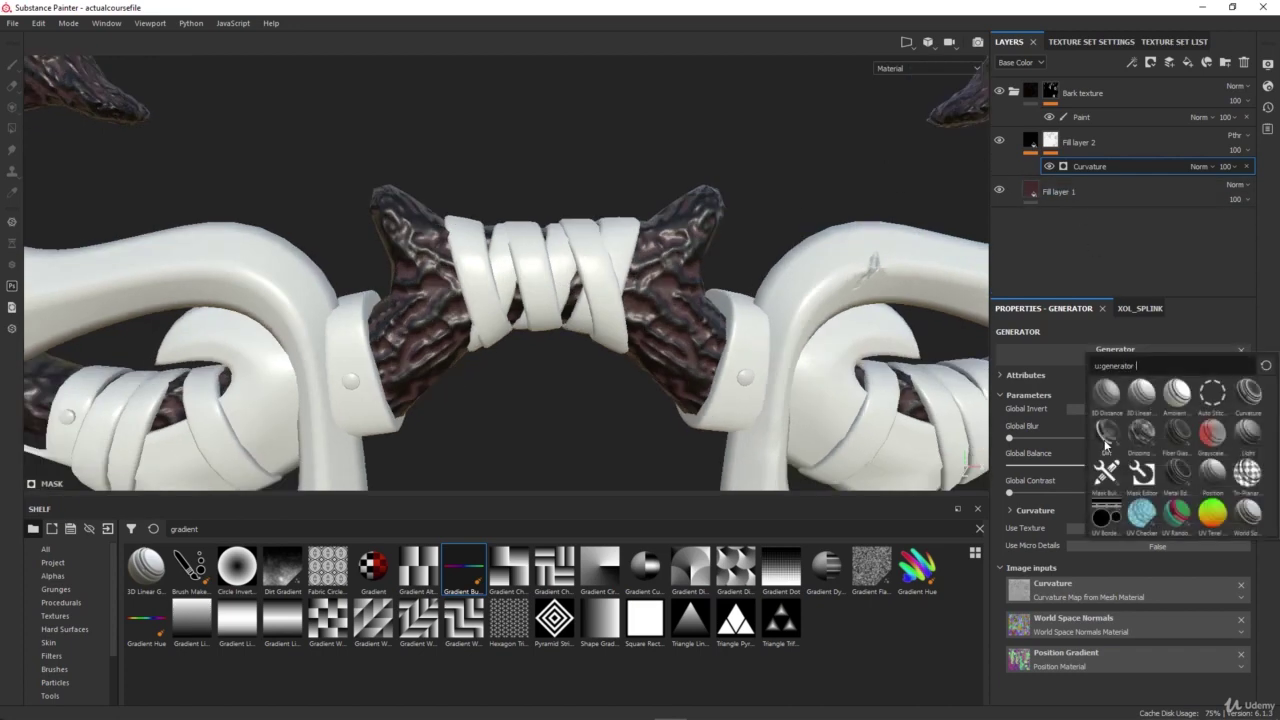
pyautogui.click(1104, 440)
pyautogui.scroll(-3, 516, 341)
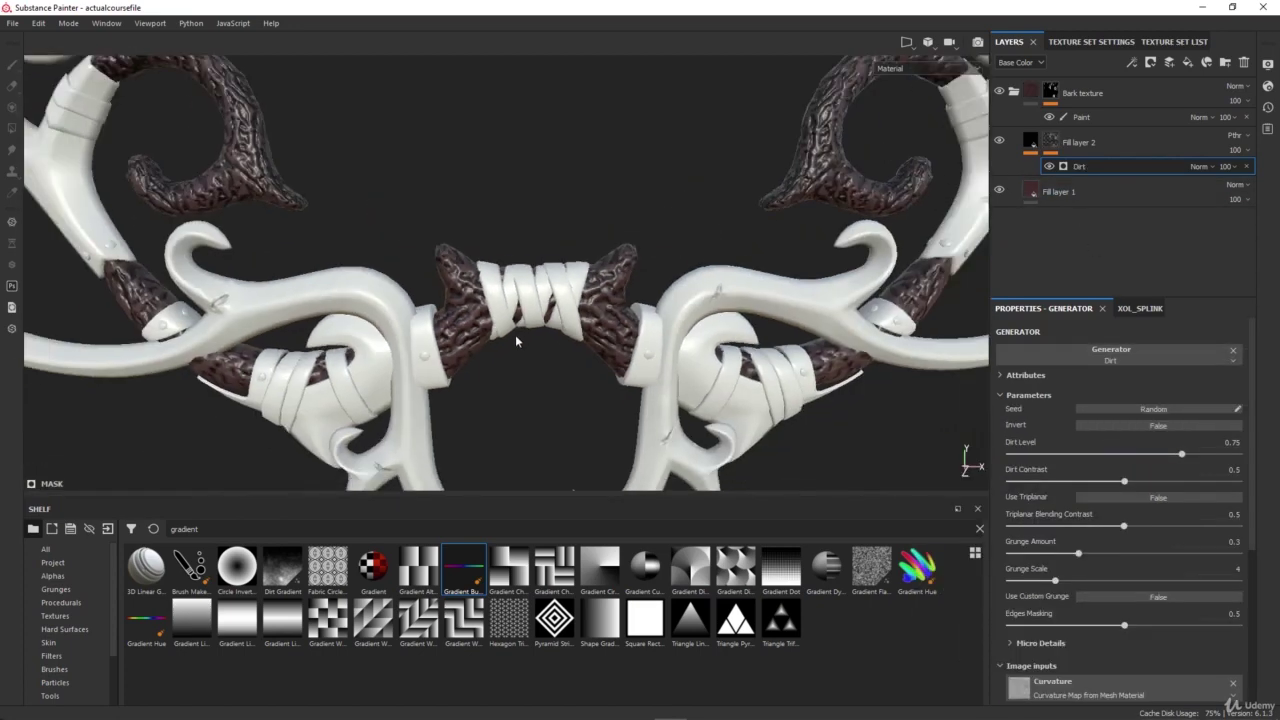
pyautogui.scroll(-3, 516, 341)
pyautogui.keyDown('alt'); pyautogui.moveTo(516, 341); pyautogui.dragTo(457, 354); pyautogui.keyUp('alt')
pyautogui.scroll(4, 524, 357)
pyautogui.scroll(4, 524, 357)
pyautogui.scroll(-3, 425, 412)
pyautogui.moveTo(1180, 455); pyautogui.dragTo(1187, 456)
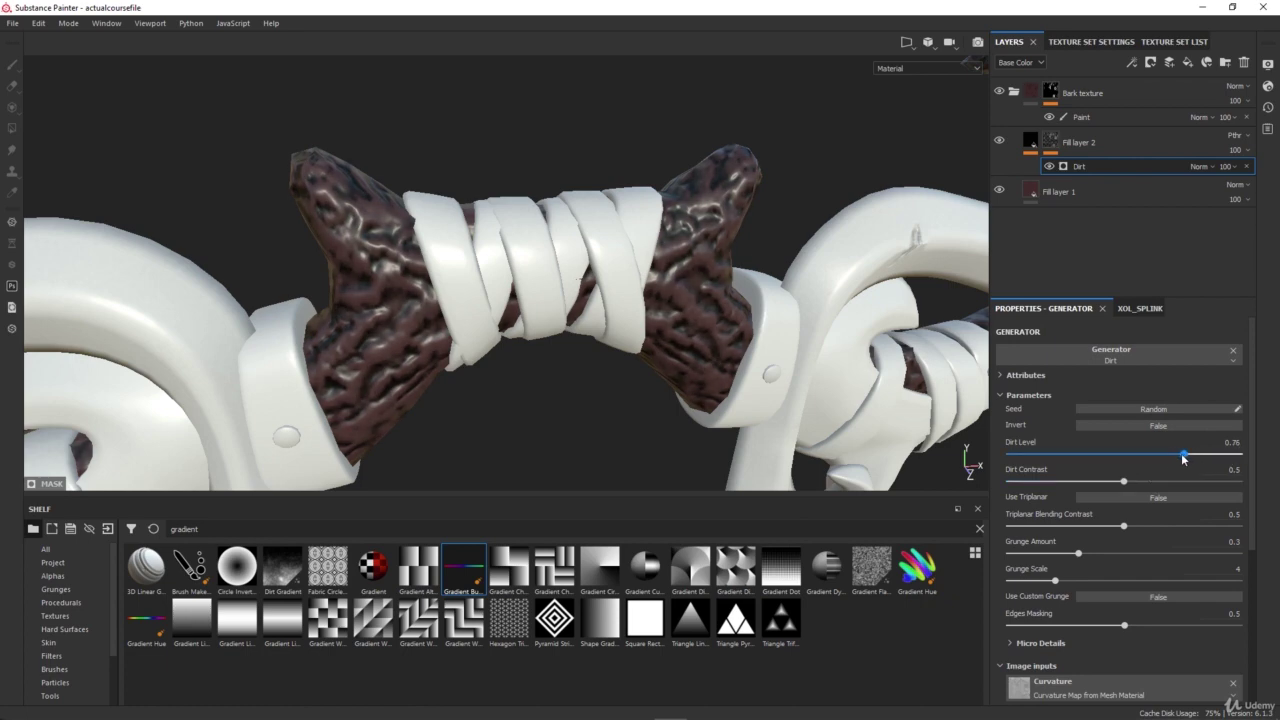
# Step: Review the Dirt generator's parameters and its Curvature, Ambient Occlusion, World Space Normal and Position image inputs
pyautogui.scroll(-3, 1147, 512)
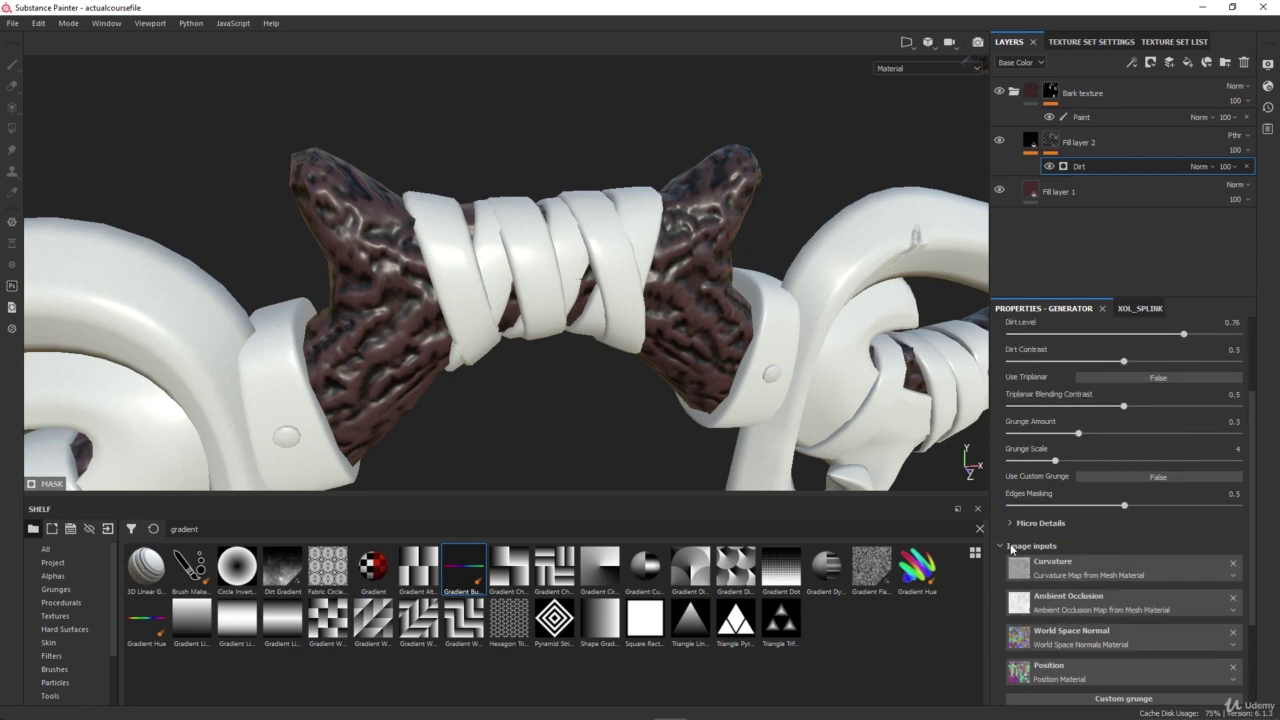
pyautogui.scroll(4, 1041, 549)
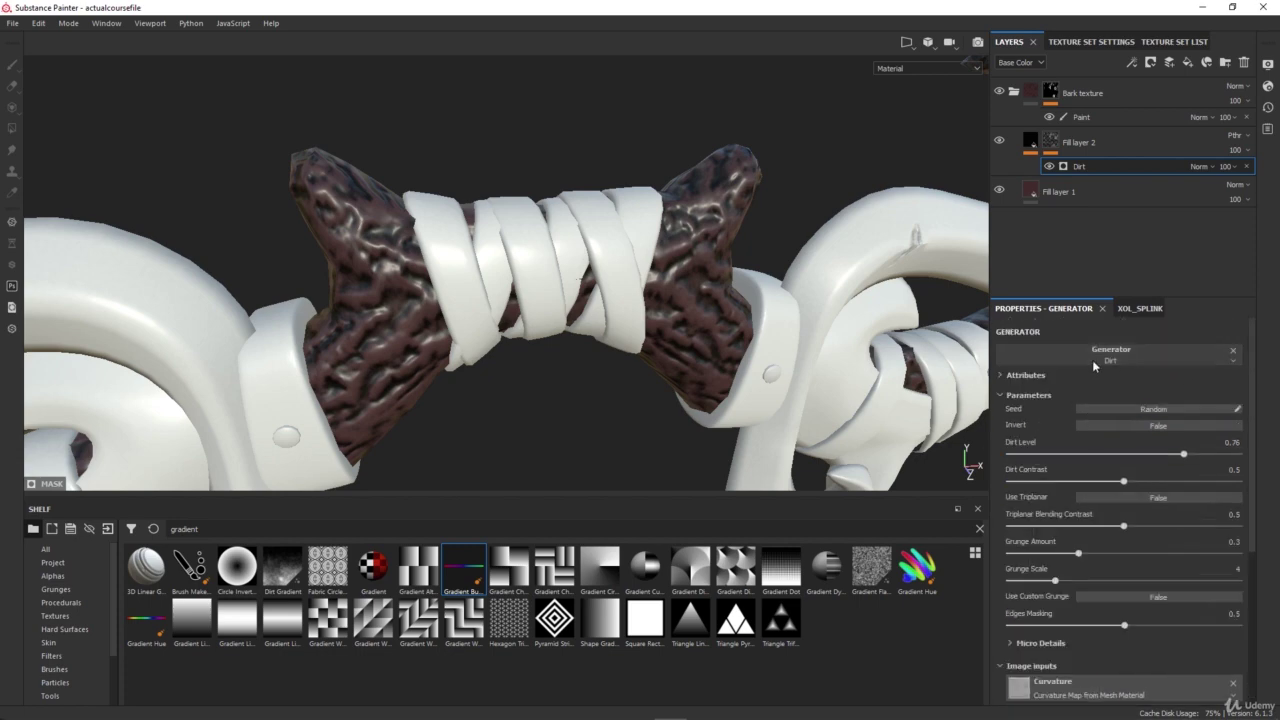
pyautogui.scroll(-6, 1078, 448)
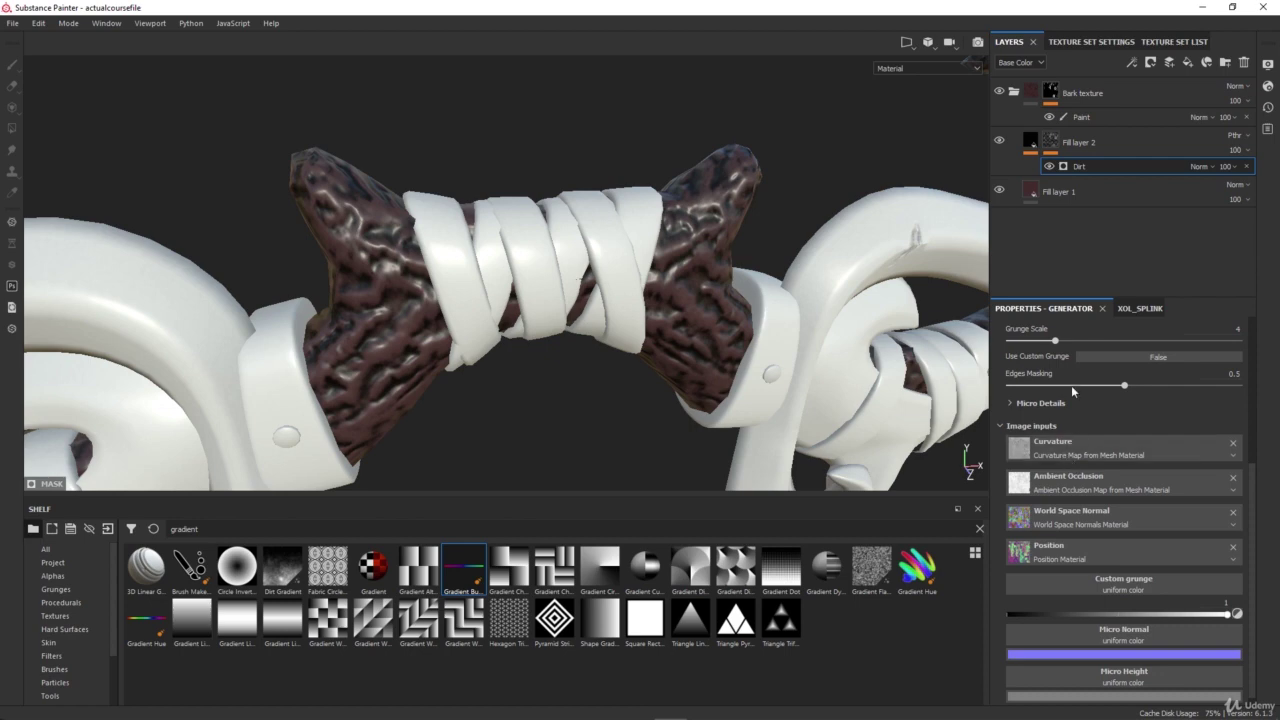
pyautogui.scroll(3, 1071, 385)
pyautogui.scroll(1, 1135, 339)
pyautogui.scroll(-4, 1100, 420)
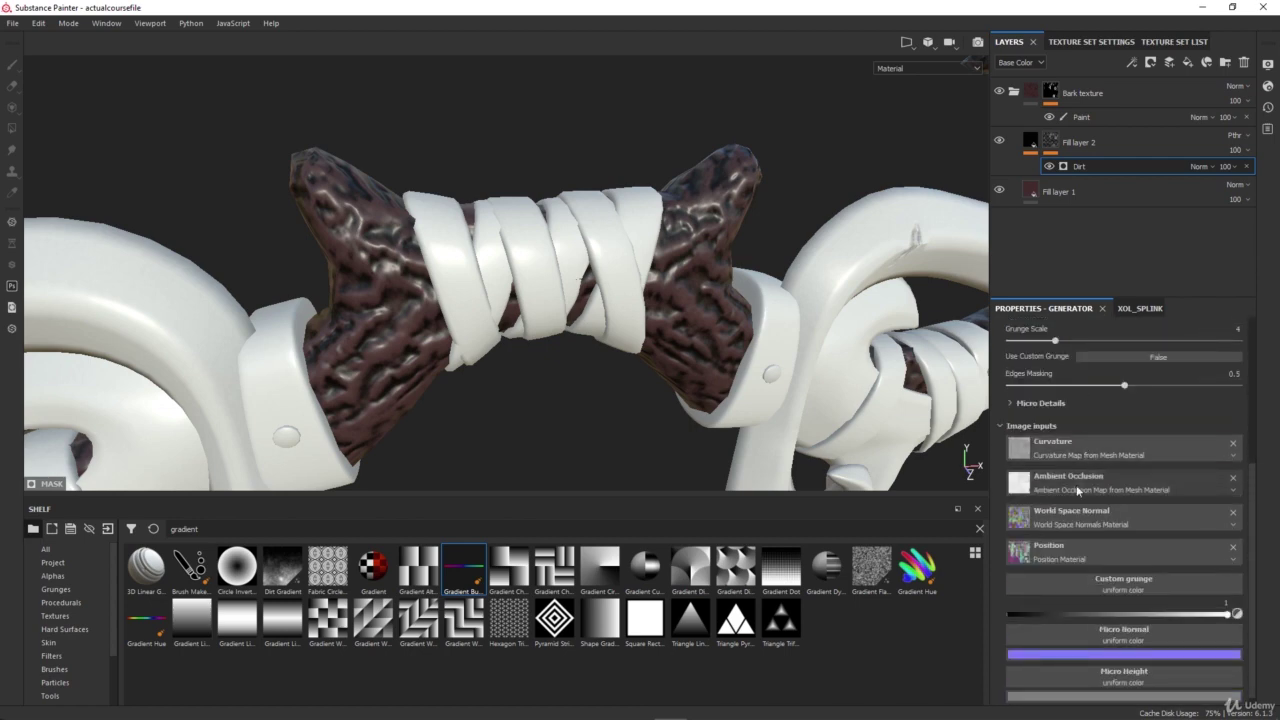
pyautogui.scroll(4, 1072, 480)
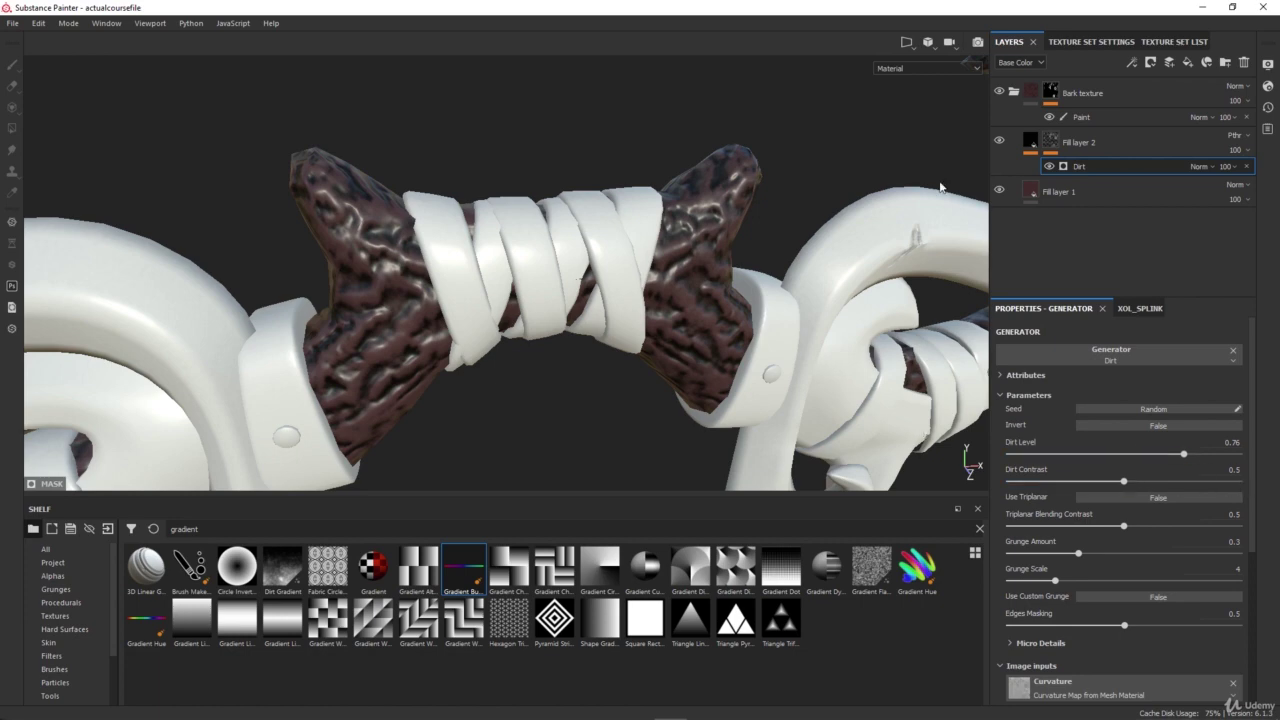
# Step: Raise the Luminosity of Fill layer 2's Contrast Luminosity filter to about -0.61 and check the bark across the ornament
pyautogui.click(1035, 143)
pyautogui.click(1068, 166)
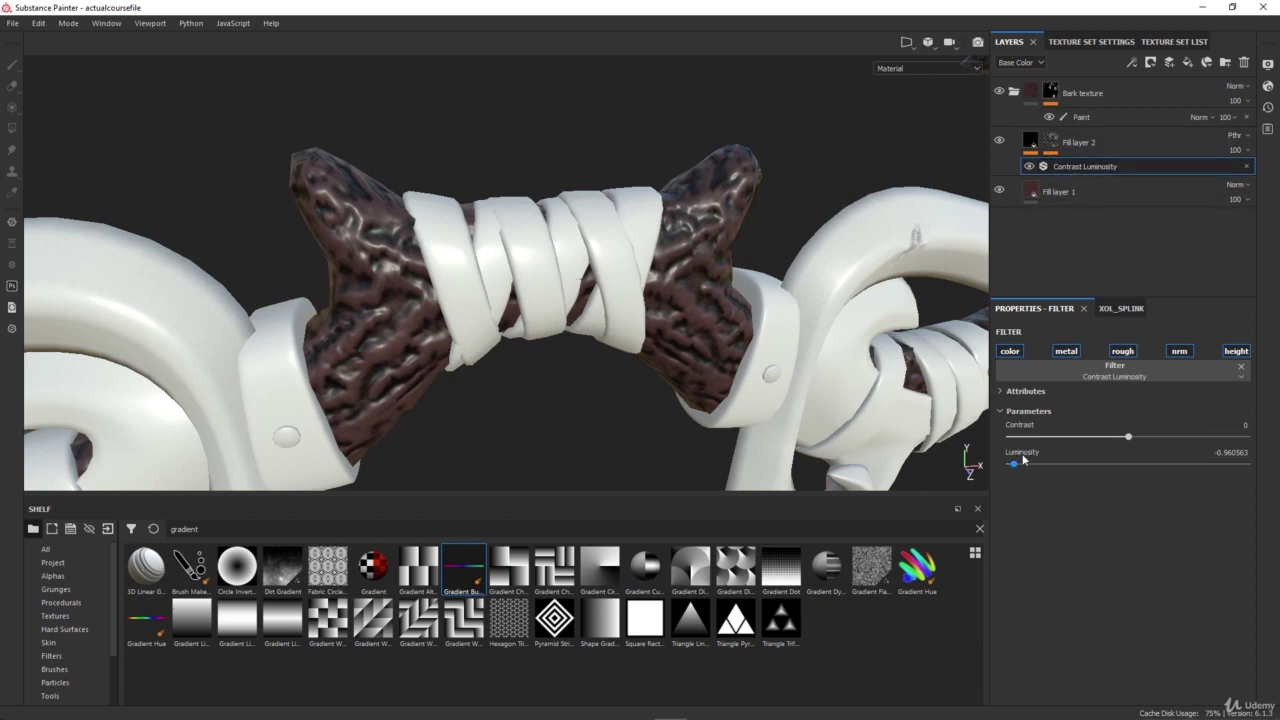
pyautogui.moveTo(1020, 468); pyautogui.dragTo(1055, 461)
pyautogui.scroll(-8, 665, 340)
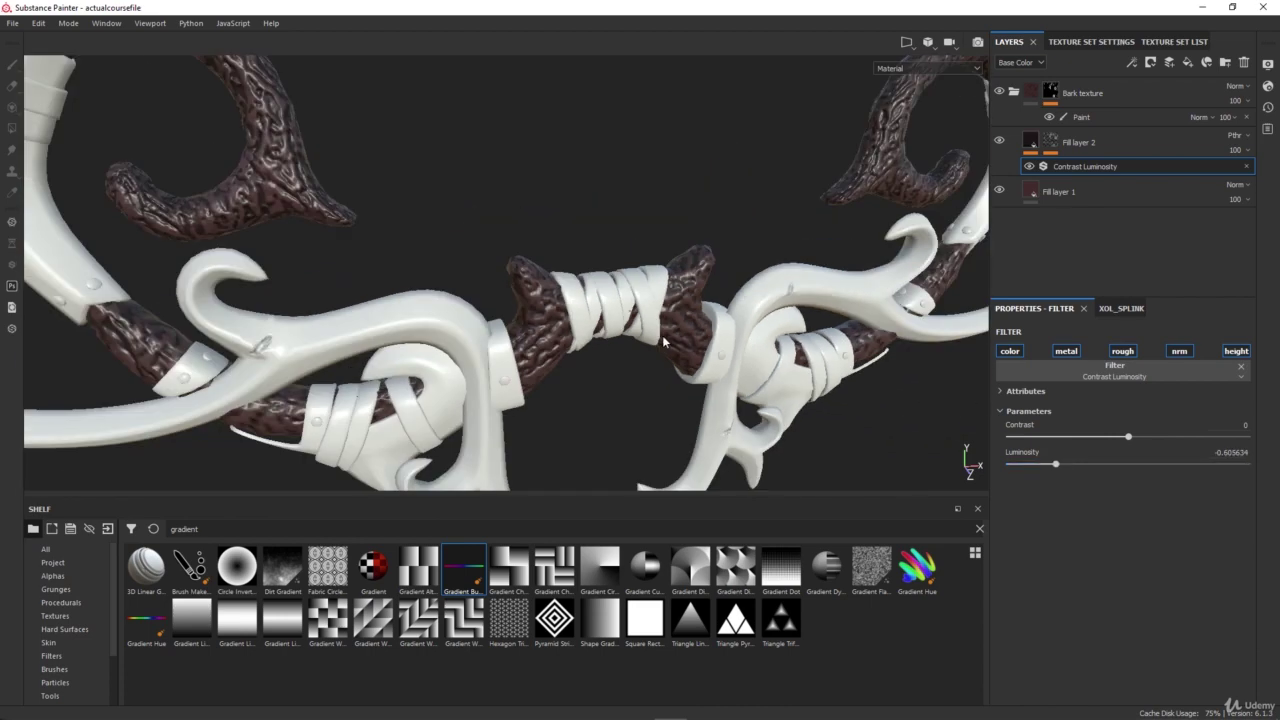
pyautogui.scroll(1, 686, 335)
pyautogui.keyDown('alt'); pyautogui.moveTo(739, 319); pyautogui.dragTo(608, 332); pyautogui.keyUp('alt')
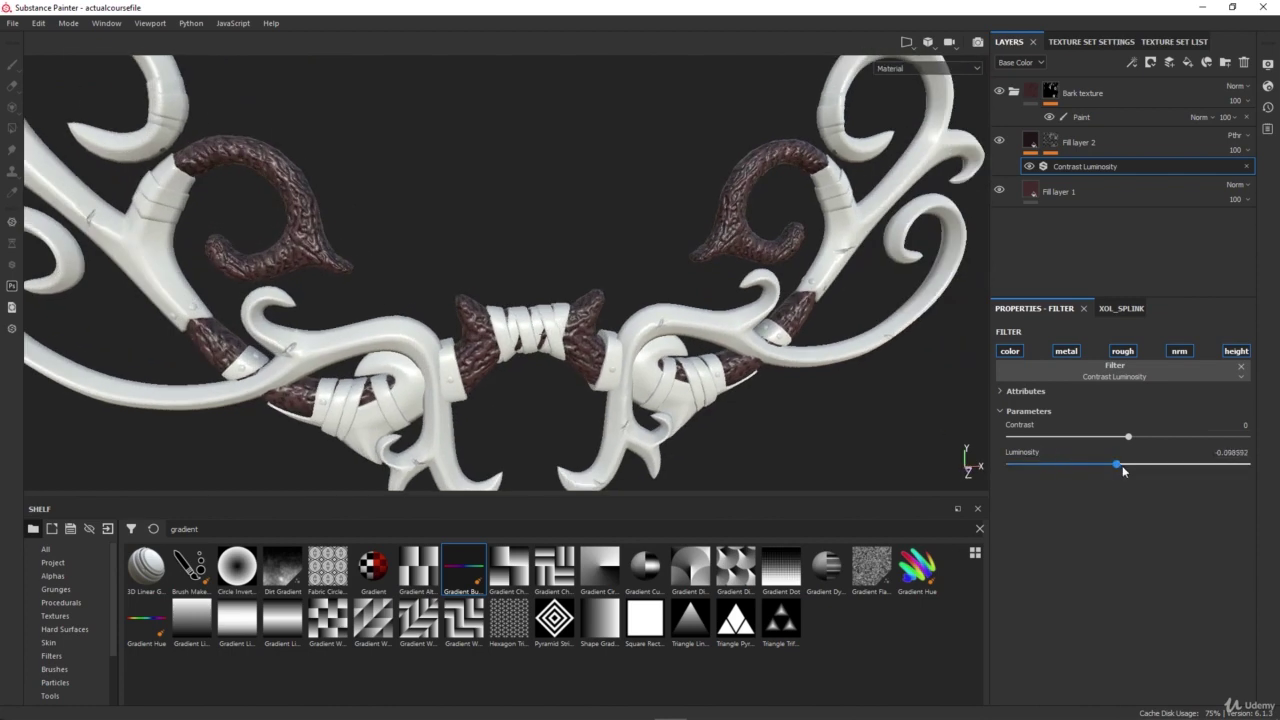
# Step: Raise the Luminosity of Fill layer 2's Contrast Luminosity filter further so the groove darkening becomes subtler
pyautogui.moveTo(1122, 465)
pyautogui.mouseDown()
pyautogui.moveTo(1195, 470)
pyautogui.moveTo(1089, 473)
pyautogui.moveTo(1101, 471)
pyautogui.mouseUp()
pyautogui.keyDown('alt'); pyautogui.moveTo(556, 343); pyautogui.dragTo(563, 363, button='right'); pyautogui.keyUp('alt')
pyautogui.scroll(-5, 563, 363)
# Step: Set the Base Color of Fill layer 1 to a dark red with RGB about 0.082, 0.027, 0.027
pyautogui.click(1032, 197)
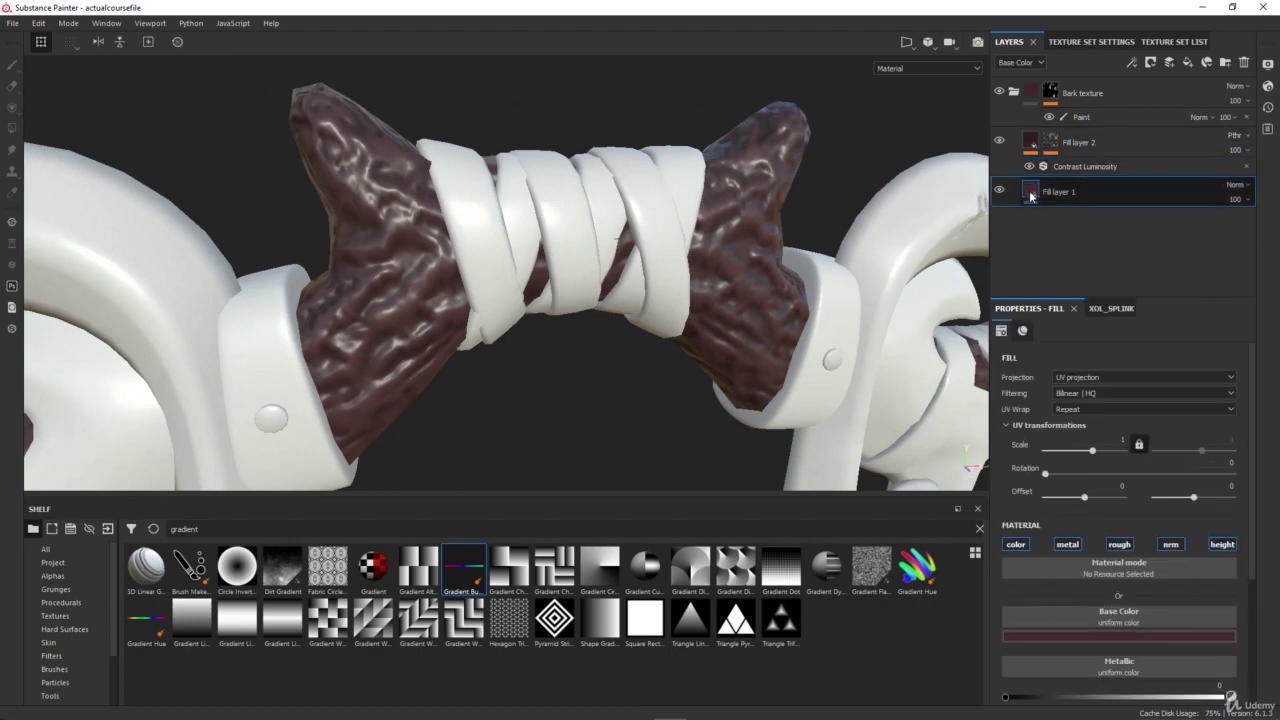
pyautogui.scroll(-5, 566, 322)
pyautogui.keyDown('alt'); pyautogui.moveTo(622, 302); pyautogui.dragTo(756, 292); pyautogui.keyUp('alt')
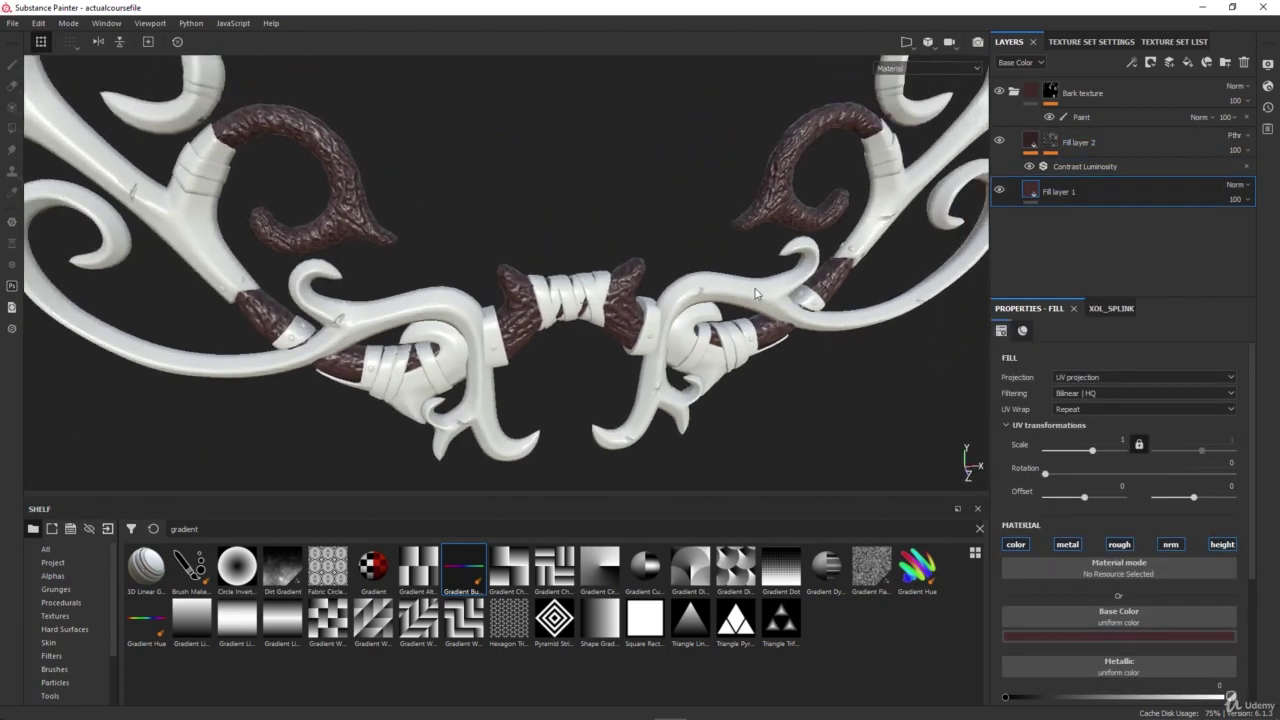
pyautogui.click(1027, 146)
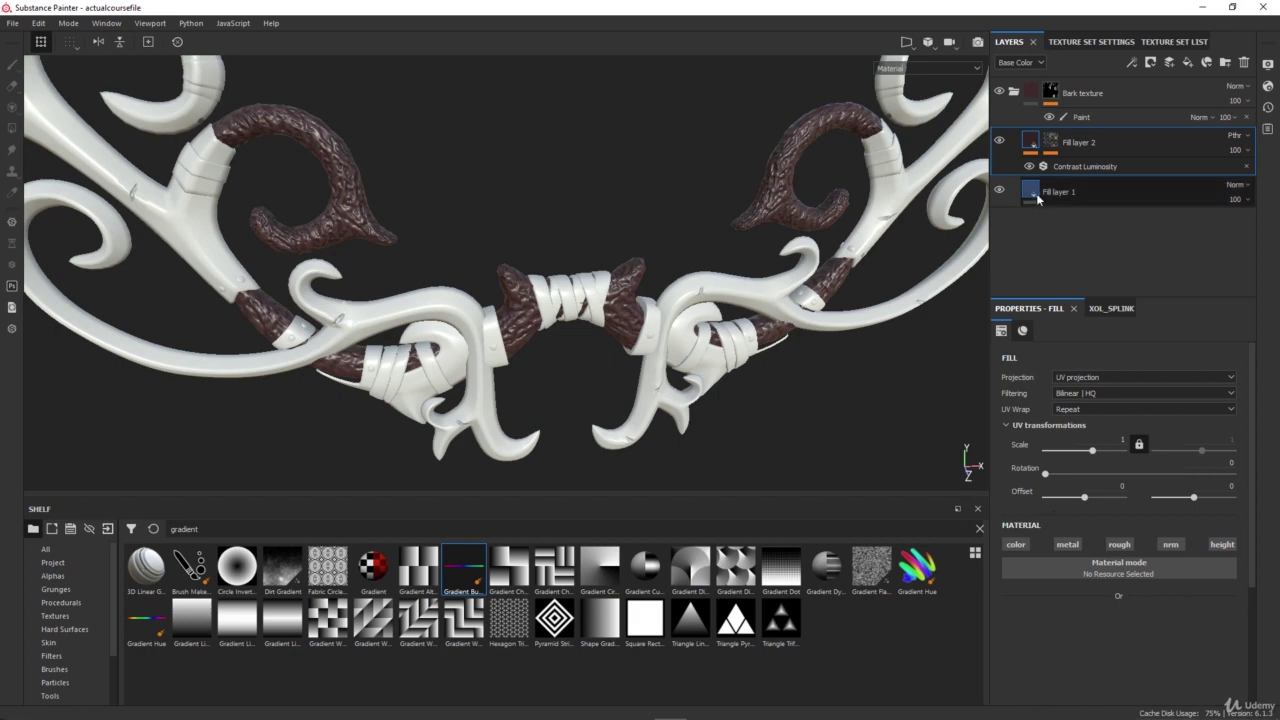
pyautogui.click(1036, 193)
pyautogui.scroll(-4, 1085, 557)
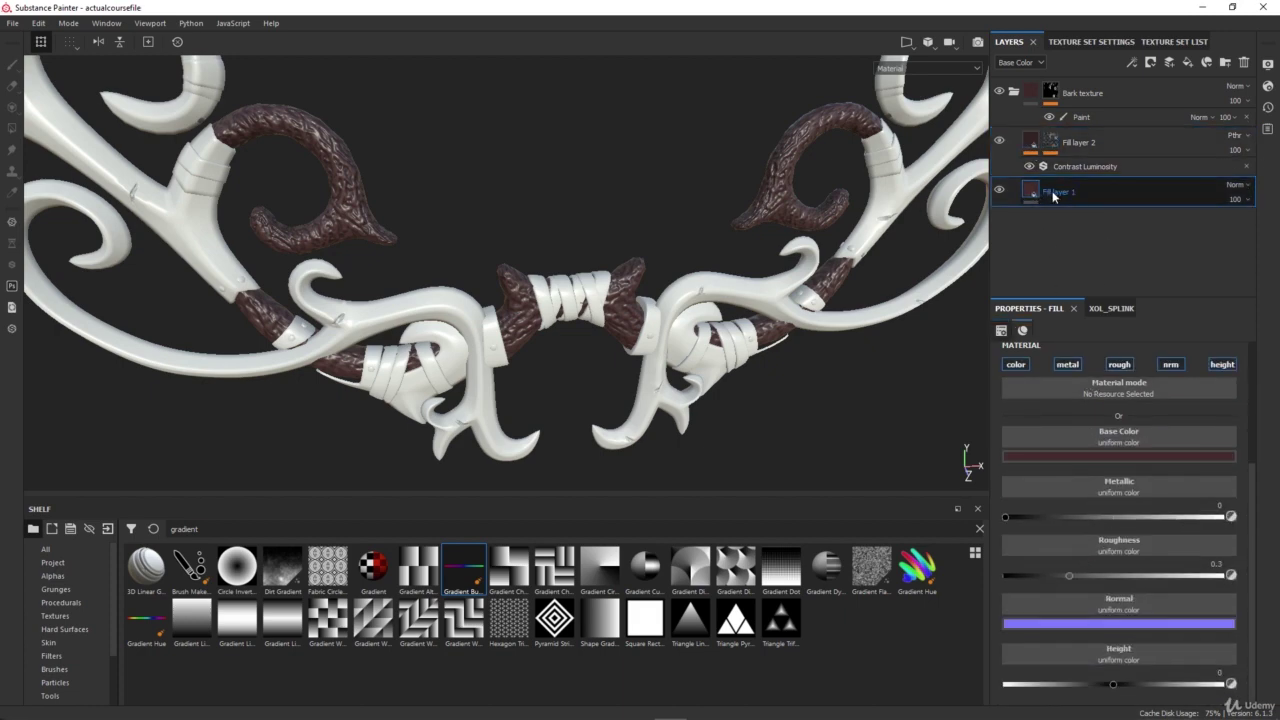
pyautogui.click(1128, 456)
pyautogui.moveTo(1140, 522); pyautogui.dragTo(1135, 561)
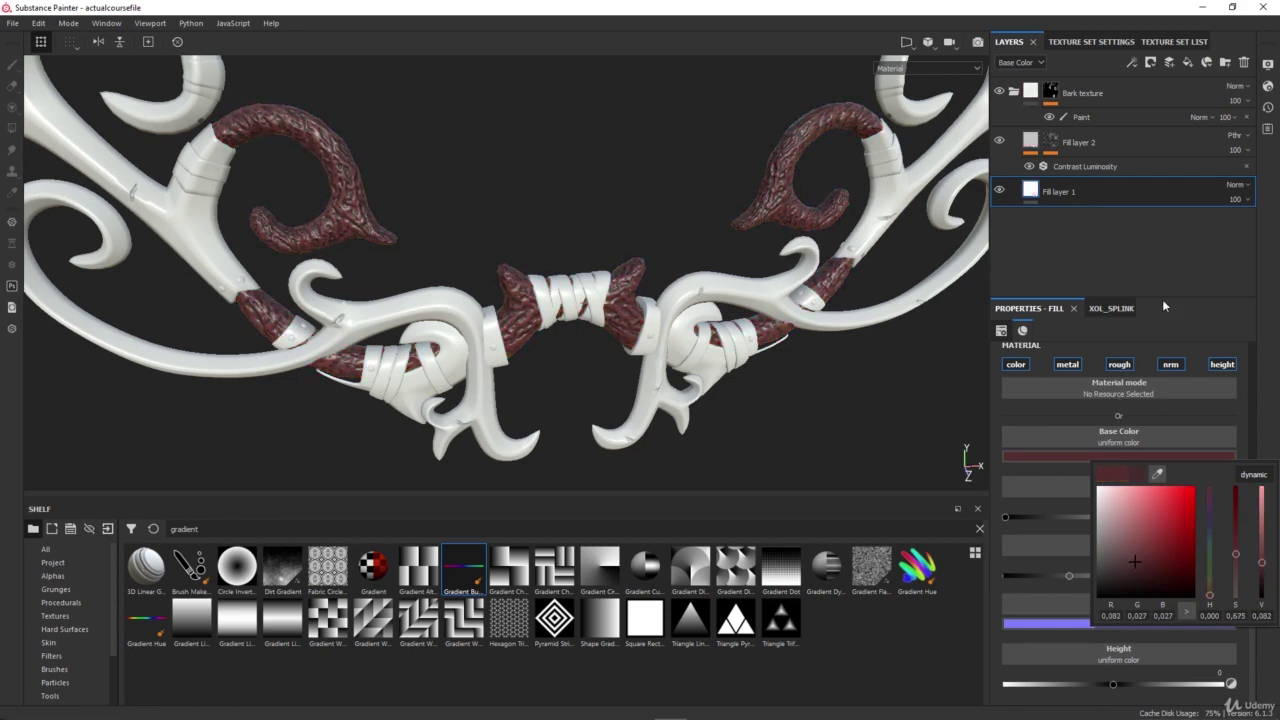
# Step: Darken and desaturate Fill layer 1's Base Color to RGB about 0.059, 0.039, 0.039 and check the bark near the wrapped centre
pyautogui.click(1120, 457)
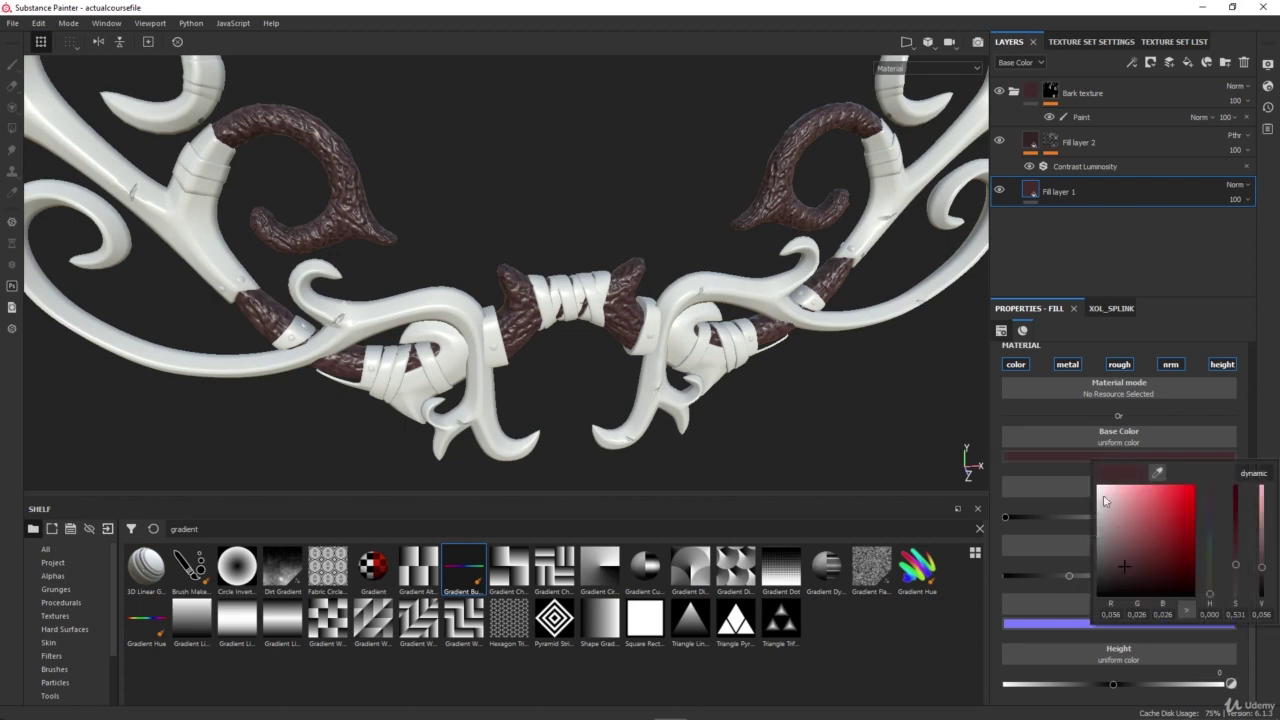
pyautogui.moveTo(1120, 572); pyautogui.dragTo(1117, 572)
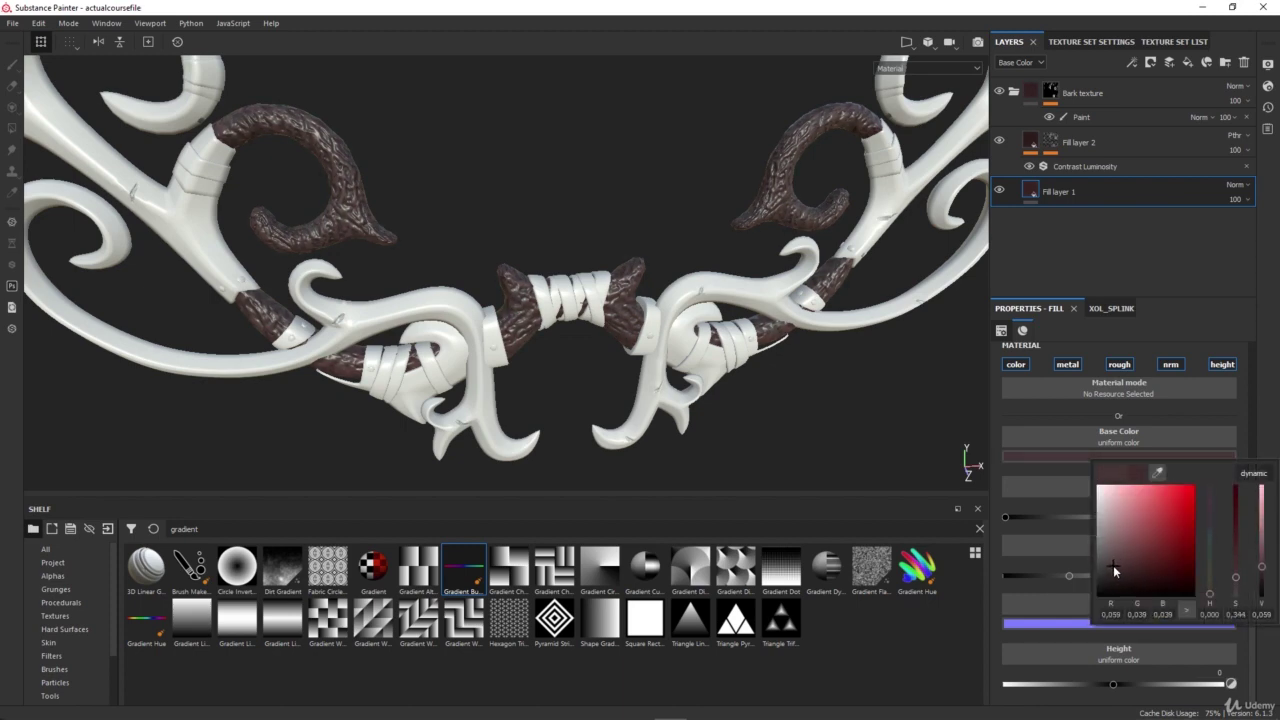
pyautogui.keyDown('alt'); pyautogui.moveTo(744, 401); pyautogui.dragTo(709, 366); pyautogui.keyUp('alt')
pyautogui.scroll(7, 534, 352)
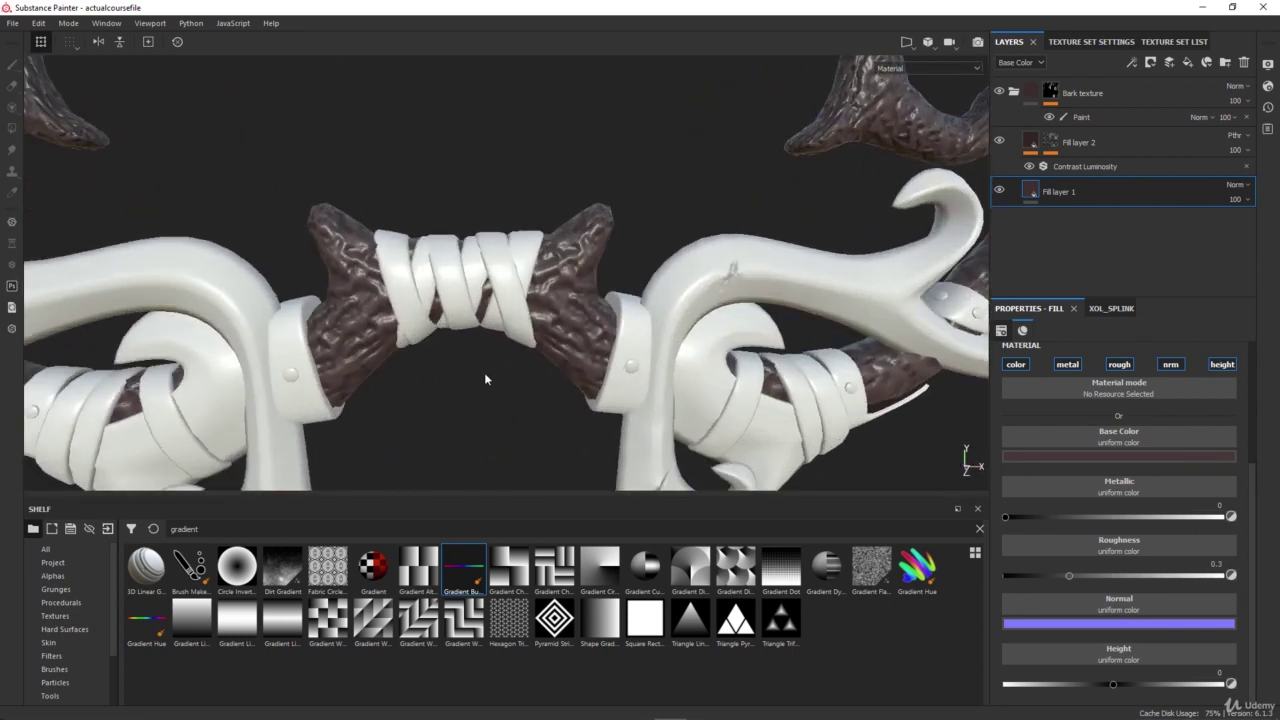
pyautogui.keyDown('alt'); pyautogui.moveTo(487, 420); pyautogui.dragTo(488, 412, button='middle'); pyautogui.keyUp('alt')
# Step: Shift Fill layer 1's Base Color to a slightly purplish dark red with hue about 0.964, fine-tuning its saturation and brightness
pyautogui.click(1068, 456)
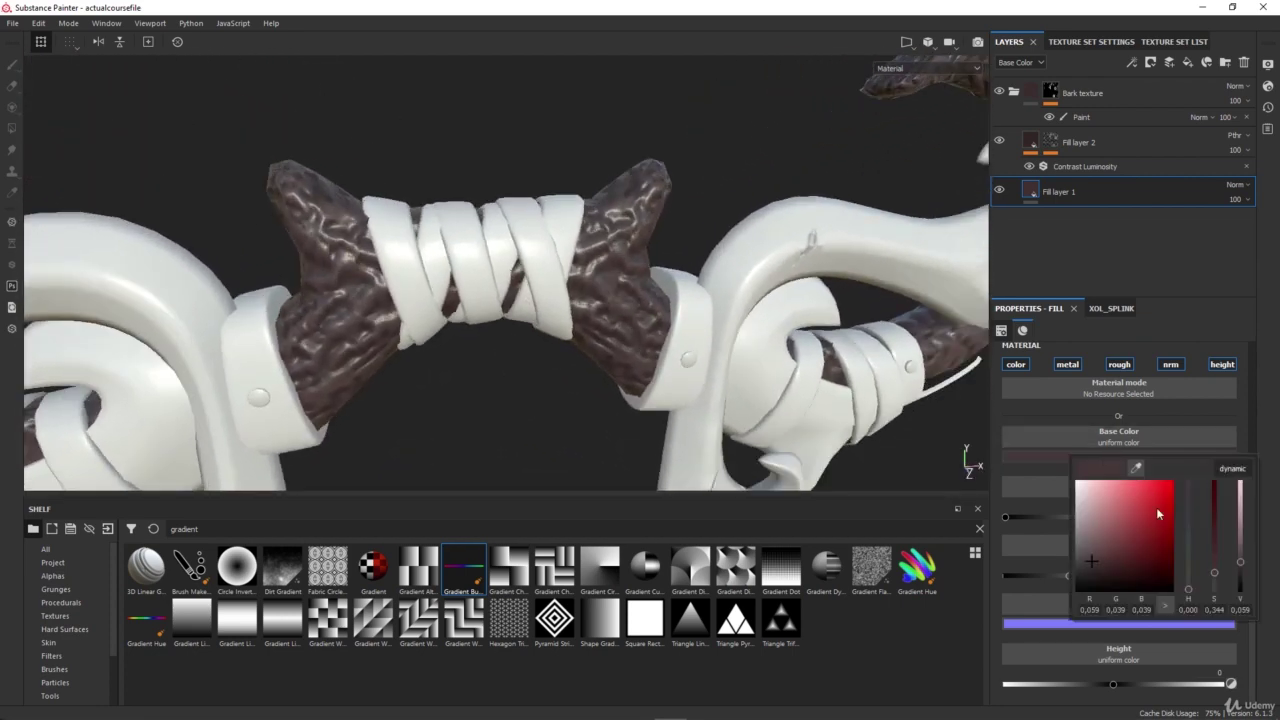
pyautogui.moveTo(1219, 566); pyautogui.dragTo(1221, 552)
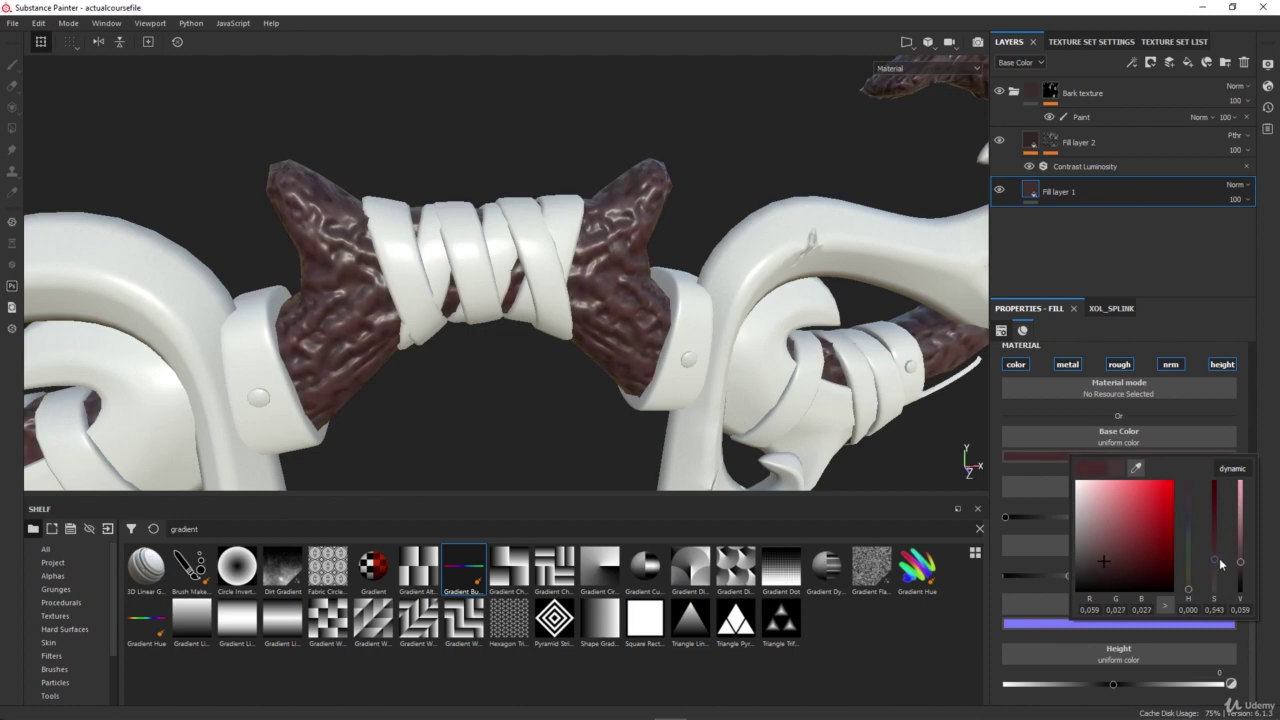
pyautogui.moveTo(1108, 575); pyautogui.dragTo(1107, 560)
pyautogui.click(1191, 495)
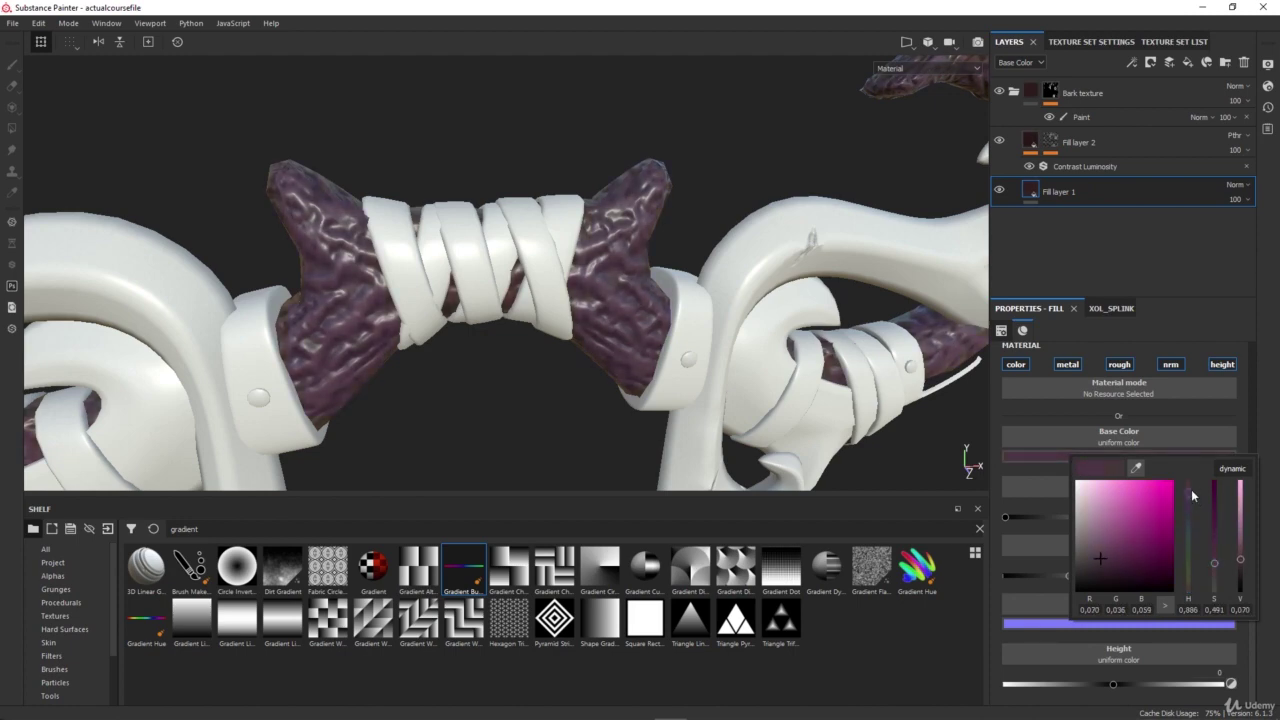
pyautogui.click(1189, 484)
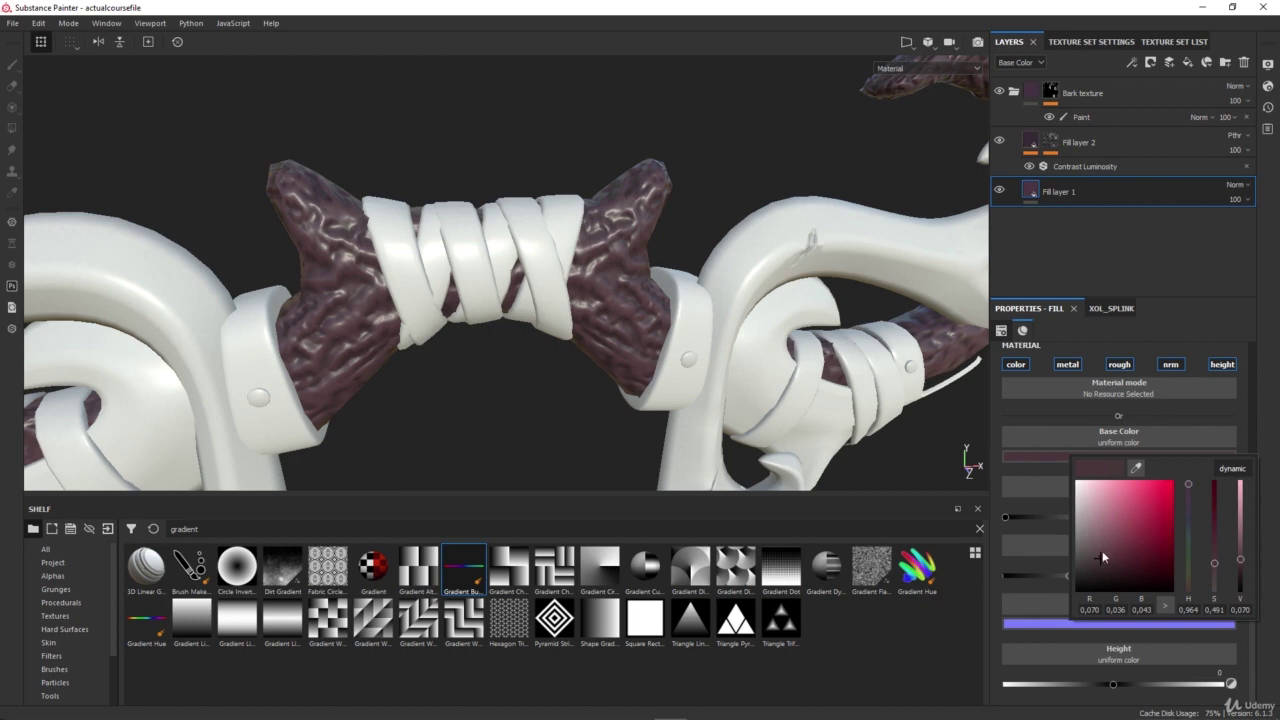
pyautogui.moveTo(1112, 562); pyautogui.dragTo(1107, 551)
# Step: Examine the recoloured bark over the whole ornament, both from close up and from a distance
pyautogui.keyDown('alt'); pyautogui.moveTo(510, 412); pyautogui.dragTo(524, 184, button='right'); pyautogui.keyUp('alt')
pyautogui.keyDown('alt'); pyautogui.moveTo(535, 222); pyautogui.dragTo(498, 256); pyautogui.keyUp('alt')
pyautogui.keyDown('alt'); pyautogui.moveTo(498, 256); pyautogui.dragTo(514, 328, button='right'); pyautogui.keyUp('alt')
pyautogui.keyDown('alt'); pyautogui.moveTo(514, 328); pyautogui.dragTo(549, 302); pyautogui.keyUp('alt')
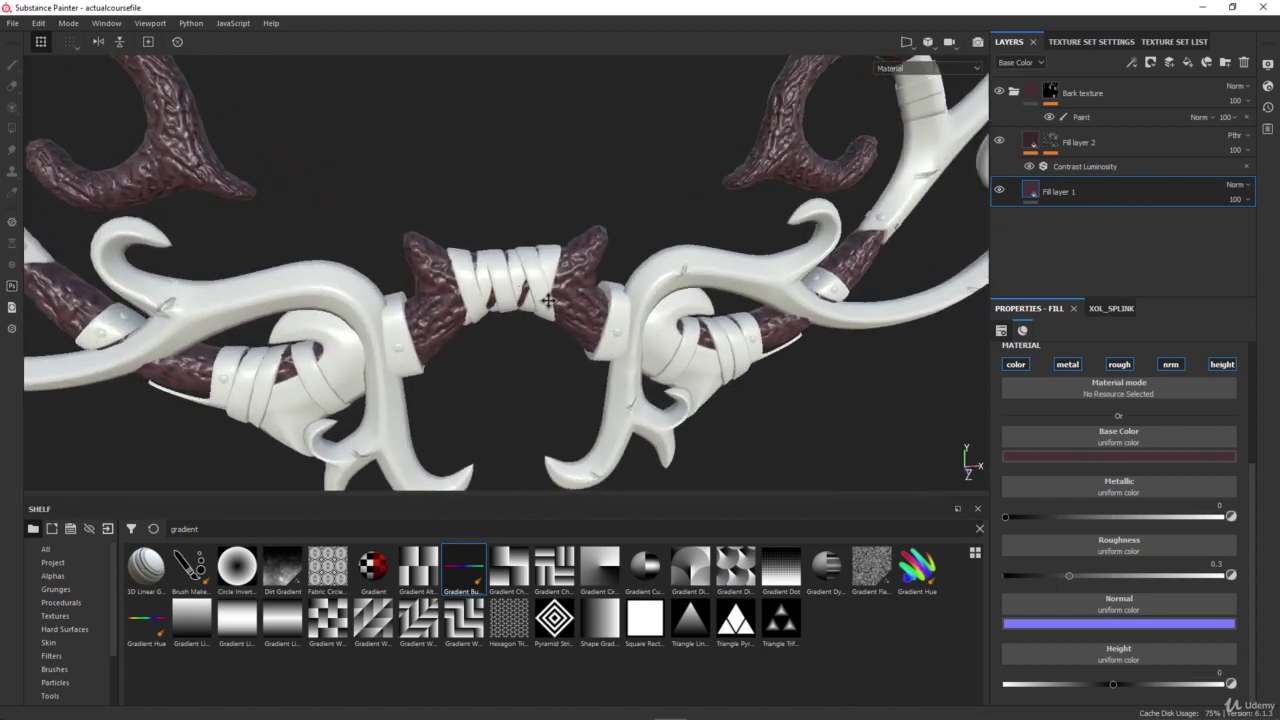
pyautogui.keyDown('alt'); pyautogui.moveTo(549, 302); pyautogui.dragTo(565, 335, button='middle'); pyautogui.keyUp('alt')
pyautogui.keyDown('alt'); pyautogui.moveTo(565, 335); pyautogui.dragTo(512, 105, button='right'); pyautogui.keyUp('alt')
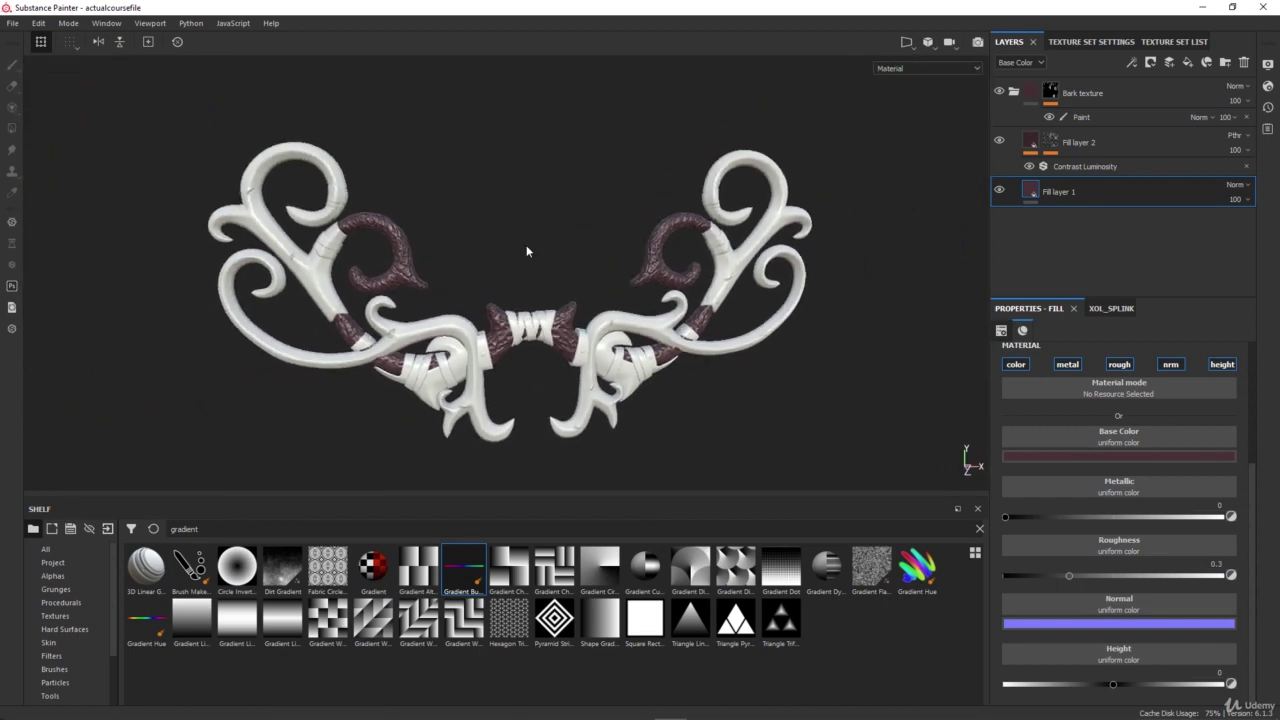
pyautogui.keyDown('alt'); pyautogui.moveTo(529, 251); pyautogui.dragTo(529, 278); pyautogui.keyUp('alt')
pyautogui.keyDown('alt'); pyautogui.moveTo(529, 278); pyautogui.dragTo(538, 346, button='right'); pyautogui.keyUp('alt')
pyautogui.keyDown('alt'); pyautogui.moveTo(538, 346); pyautogui.dragTo(526, 332, button='middle'); pyautogui.keyUp('alt')
pyautogui.keyDown('alt'); pyautogui.moveTo(526, 332); pyautogui.dragTo(494, 316); pyautogui.keyUp('alt')
pyautogui.moveTo(494, 316)
pyautogui.keyDown('alt'); pyautogui.mouseDown(button='right')
pyautogui.moveTo(490, 284)
pyautogui.moveTo(508, 318)
pyautogui.mouseUp(button='right'); pyautogui.keyUp('alt')
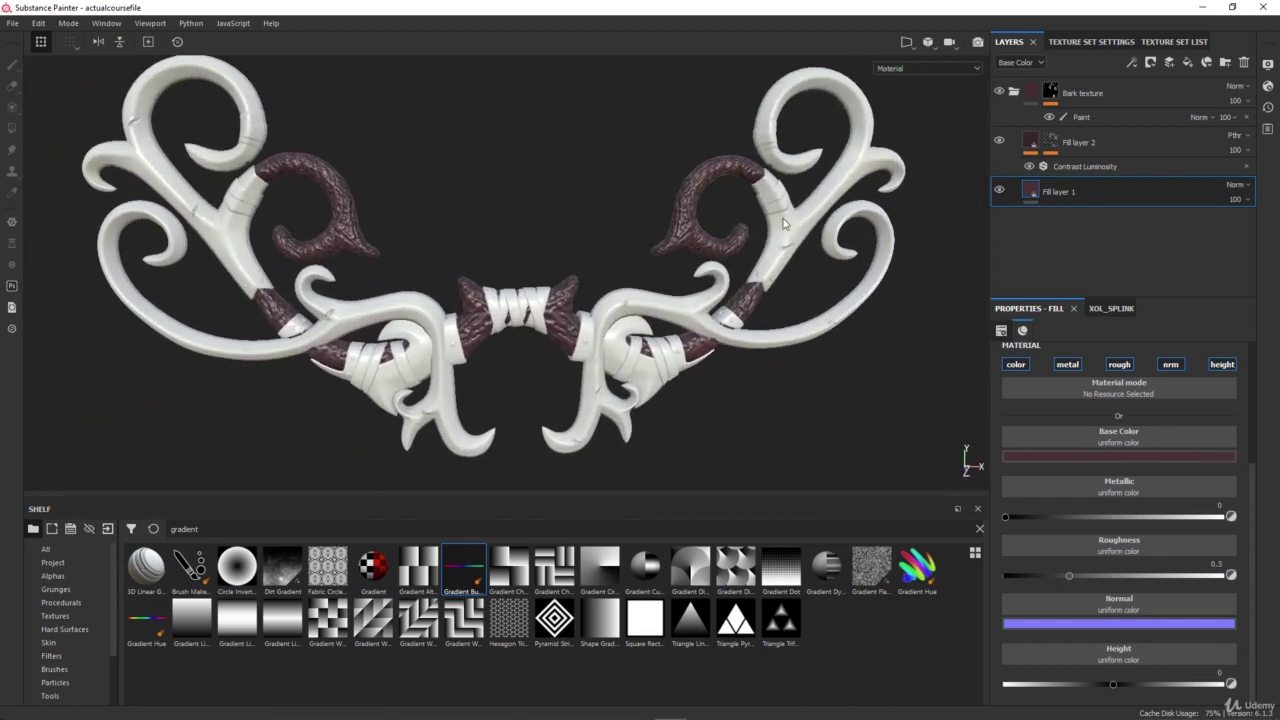